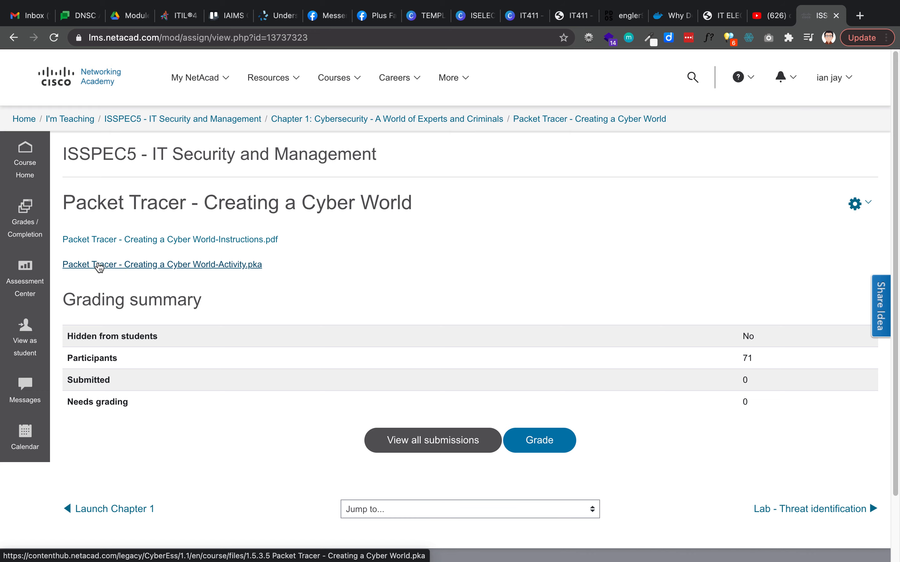
# - Download the Creating a Cyber World Activity.pka file from NetAcad and open it in Packet Tracer
pyautogui.click(139, 265)
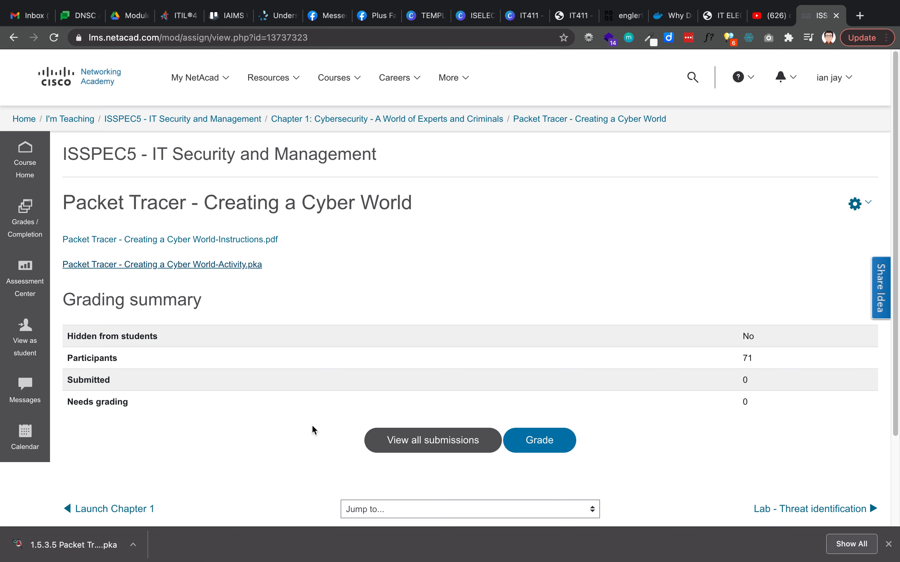
pyautogui.click(44, 549)
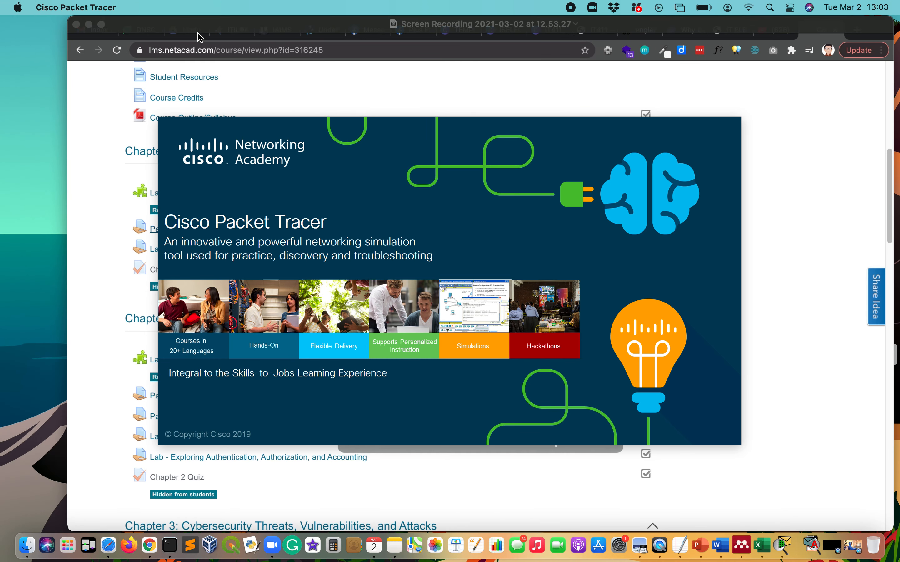
# - Sign in to the netacad.com login with the account e-mail and password
pyautogui.click(102, 25)
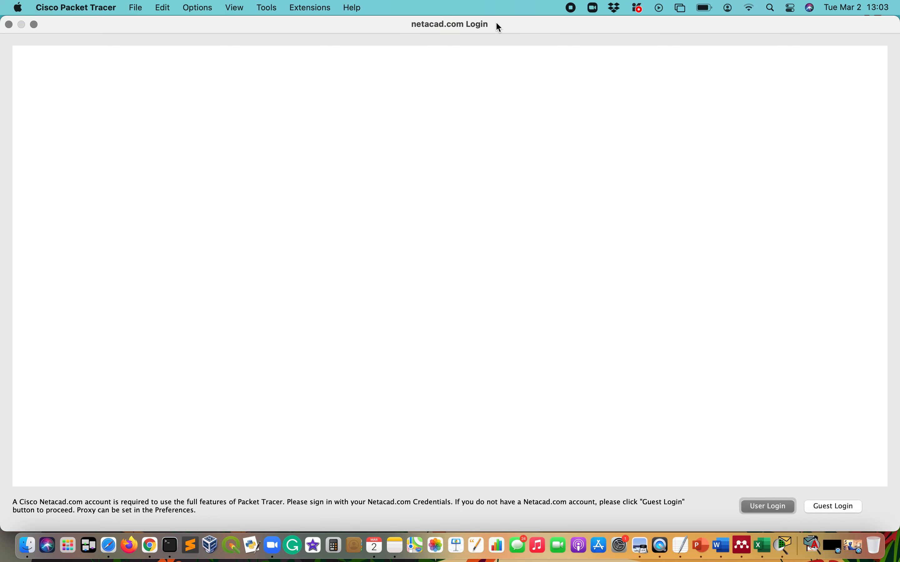
pyautogui.click(392, 295)
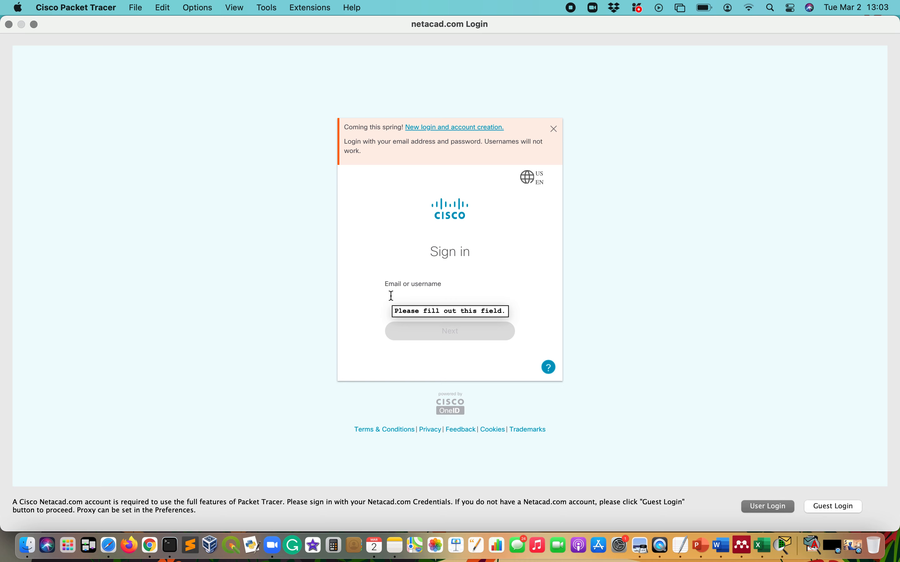
pyautogui.click(416, 283)
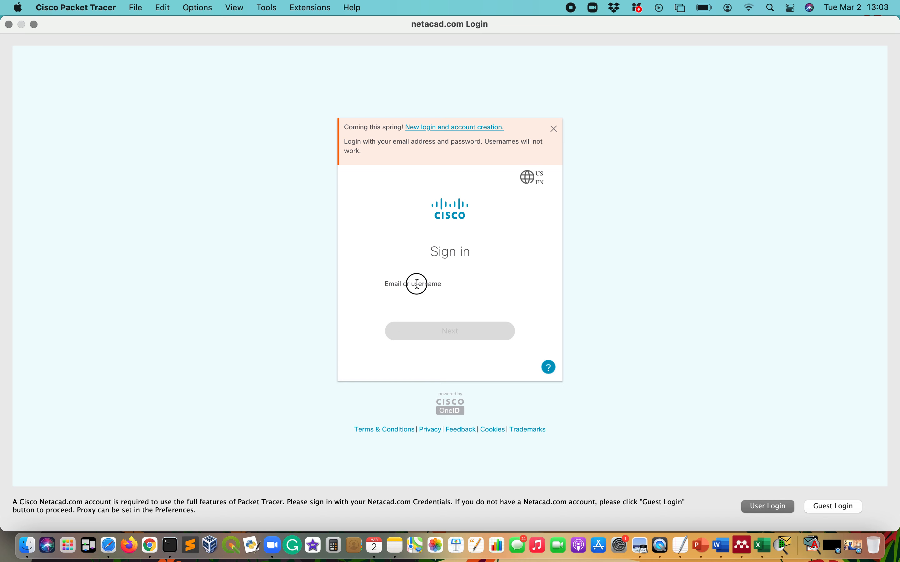
pyautogui.click(388, 282)
pyautogui.click(400, 282)
pyautogui.click(413, 263)
pyautogui.click(411, 308)
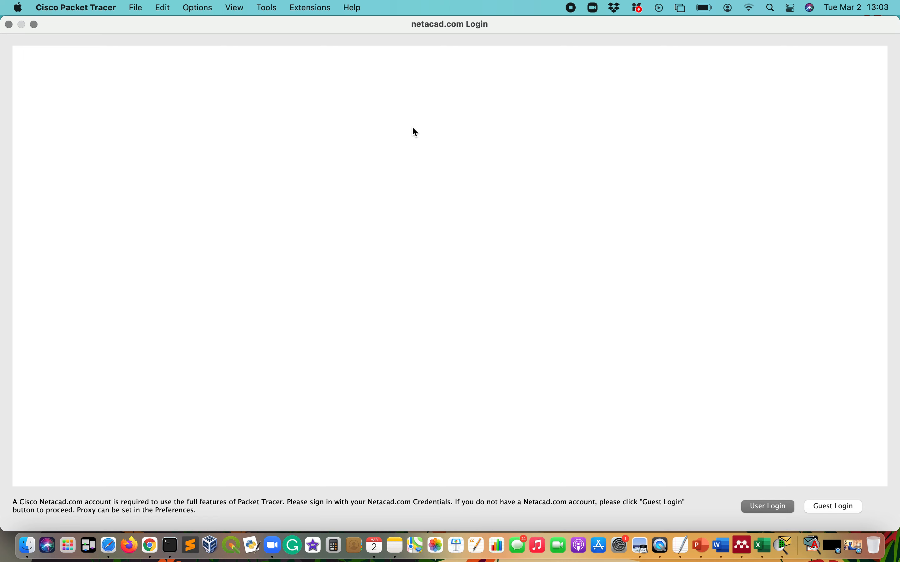
pyautogui.click(388, 328)
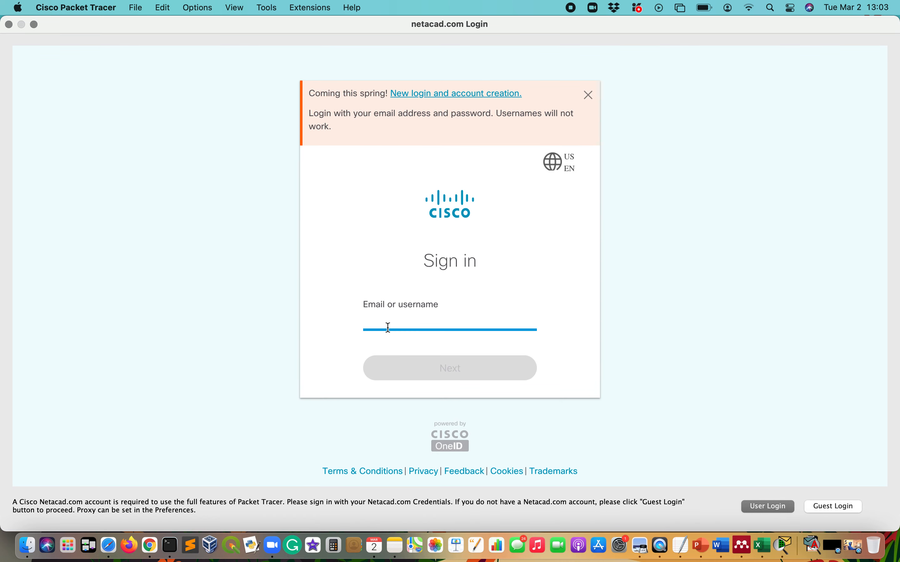
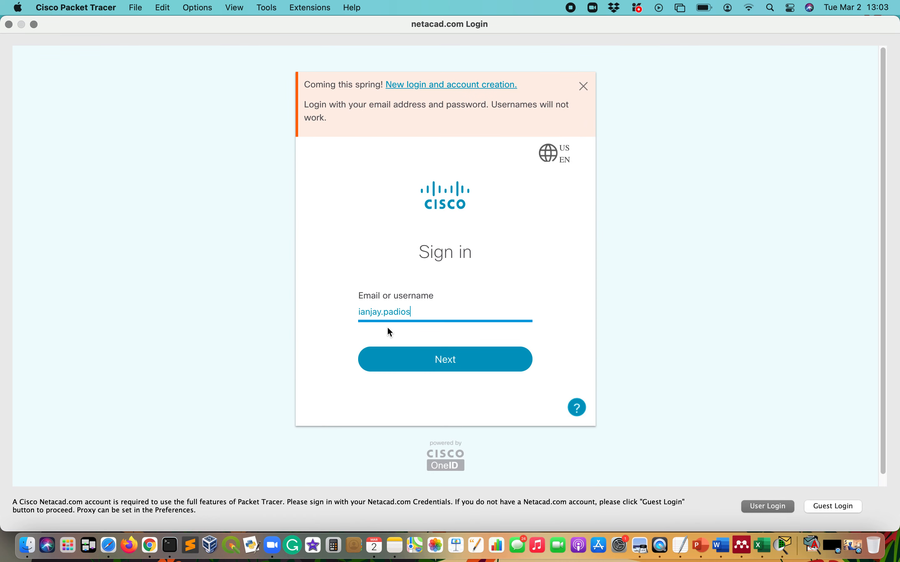
pyautogui.click(428, 363)
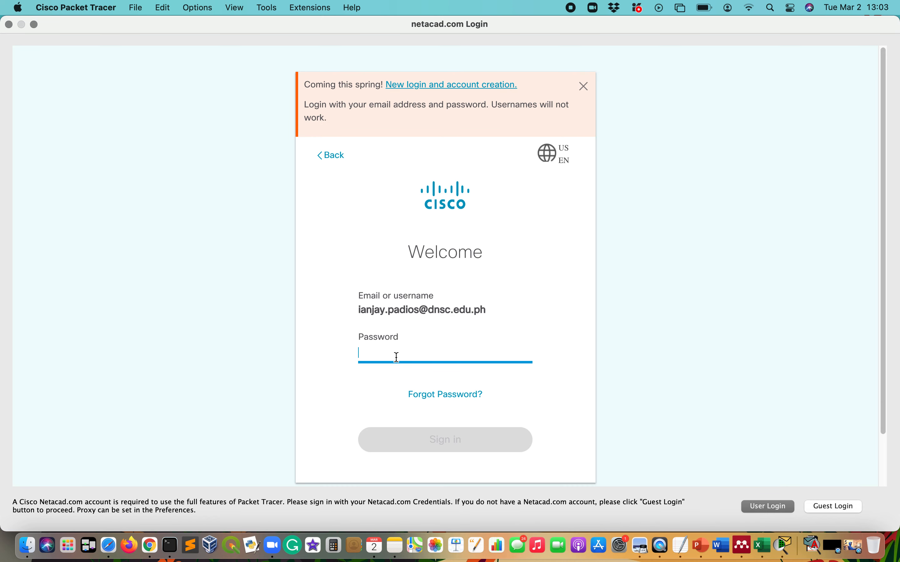
pyautogui.write('•')
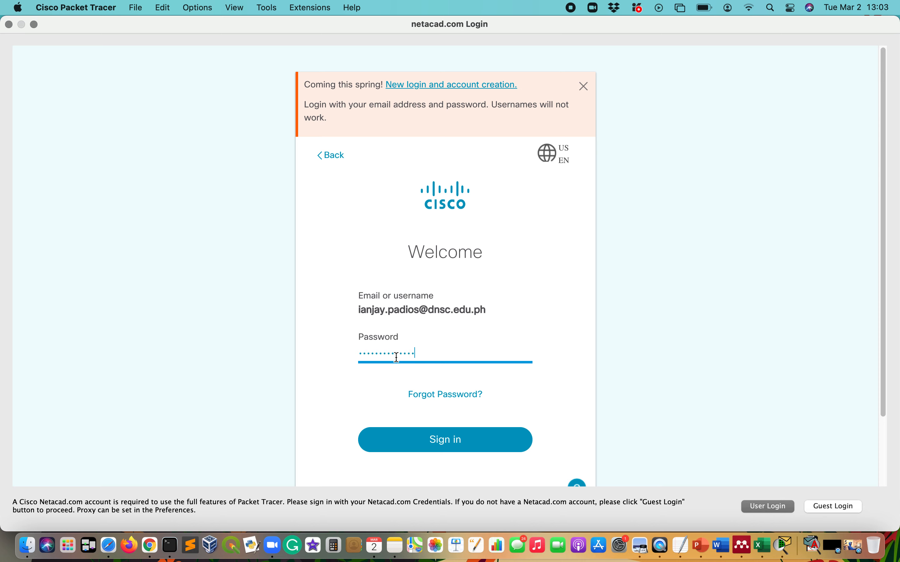
pyautogui.click(427, 437)
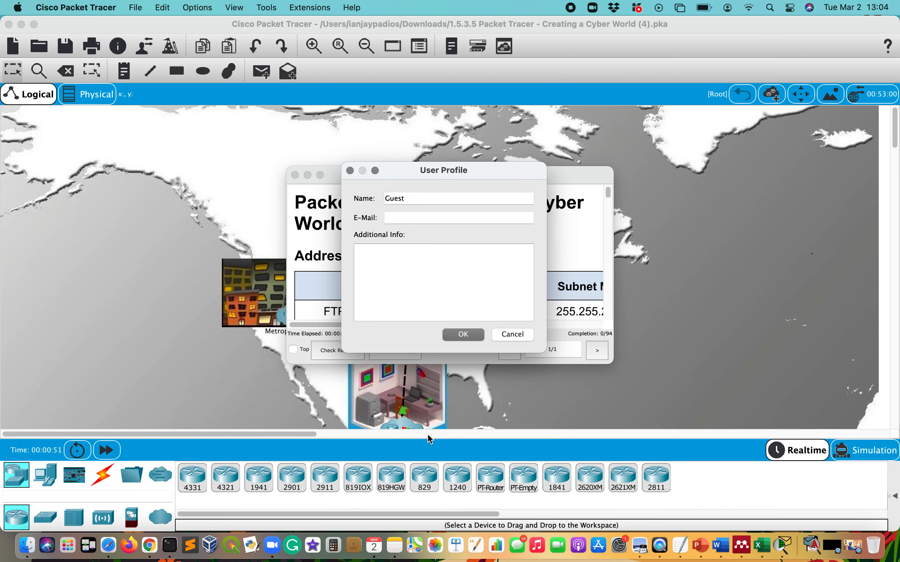
# - Cancel the User Profile prompt and reposition the main Packet Tracer window
pyautogui.click(518, 335)
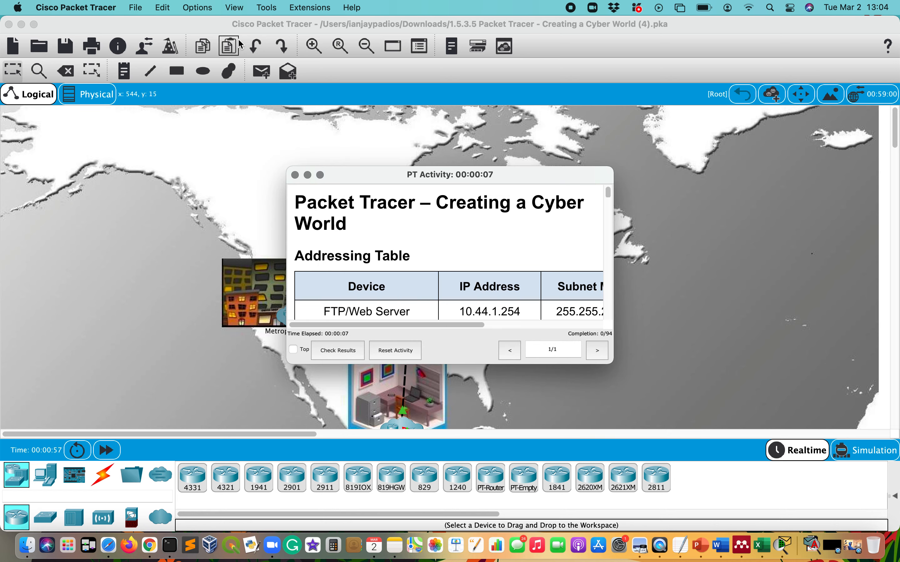
pyautogui.moveTo(233, 26)
pyautogui.mouseDown()
pyautogui.moveTo(254, 27)
pyautogui.moveTo(218, 26)
pyautogui.mouseUp()
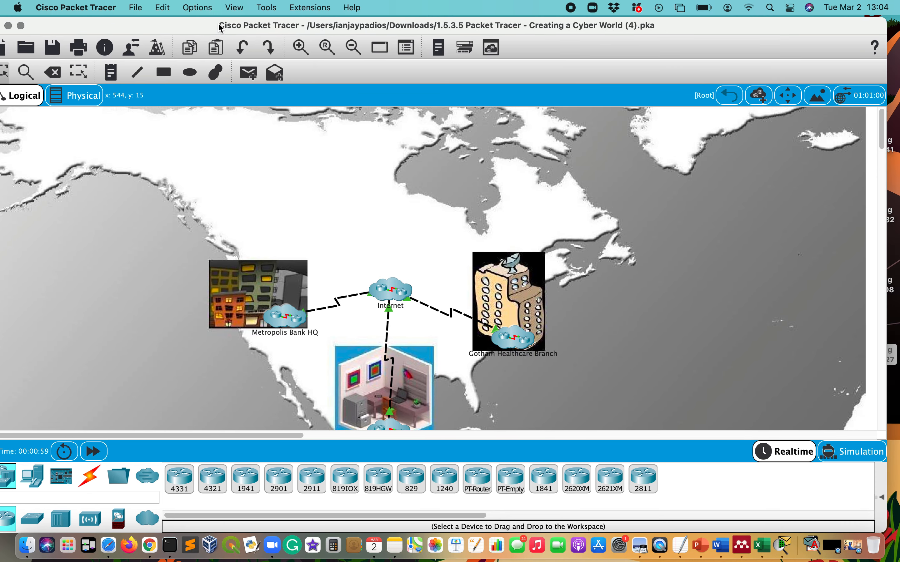
pyautogui.moveTo(89, 29); pyautogui.dragTo(111, 29)
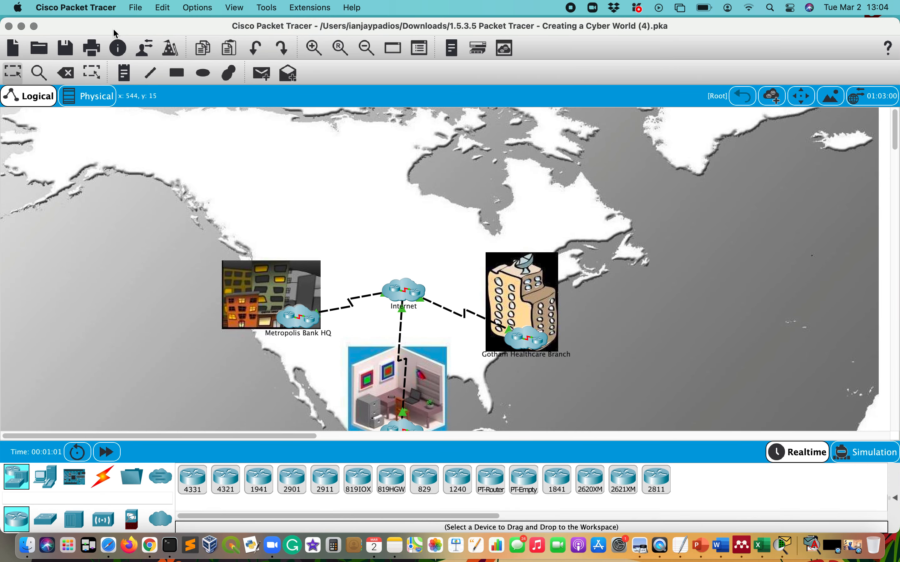
# - Make the network map full screen and shift the instructions window right on the desktop
pyautogui.click(34, 26)
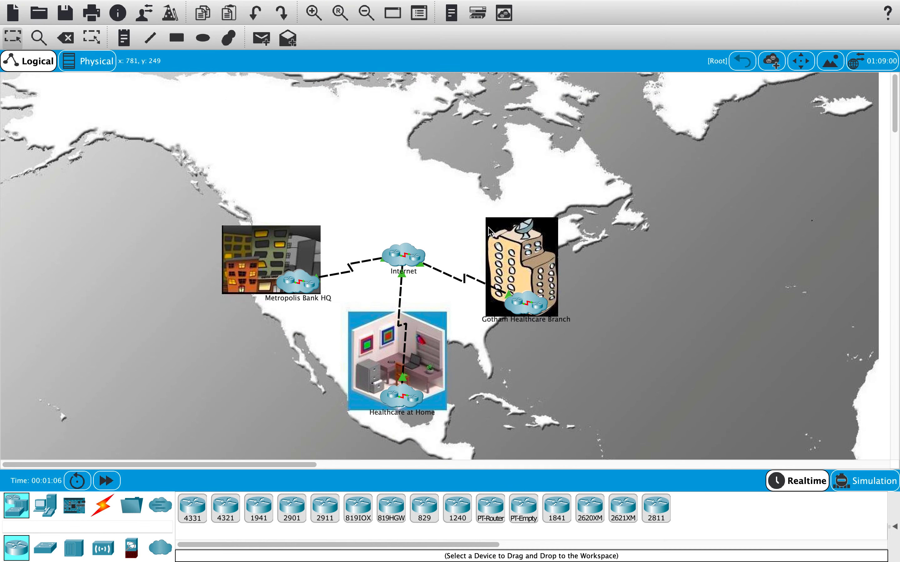
pyautogui.hotkey('ctrl', 'Left')
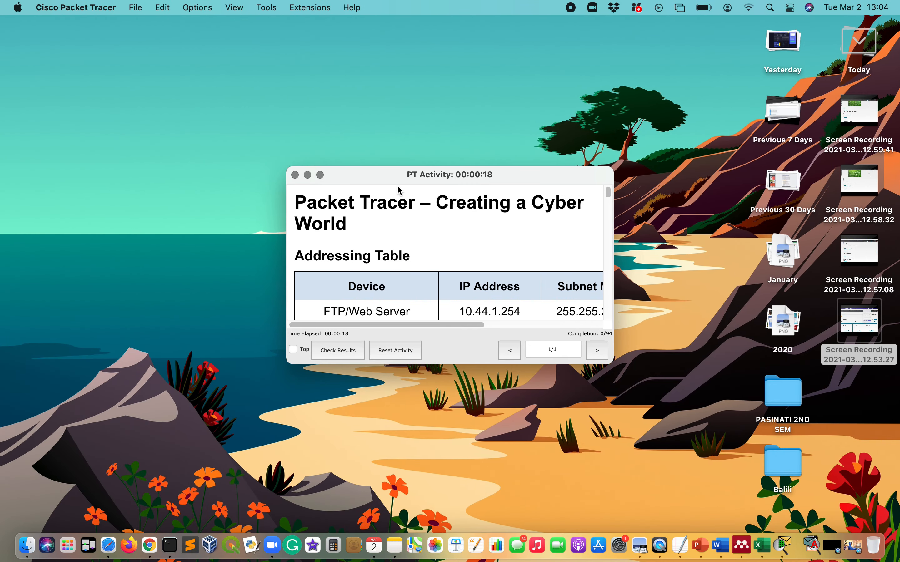
pyautogui.moveTo(349, 175); pyautogui.dragTo(512, 172)
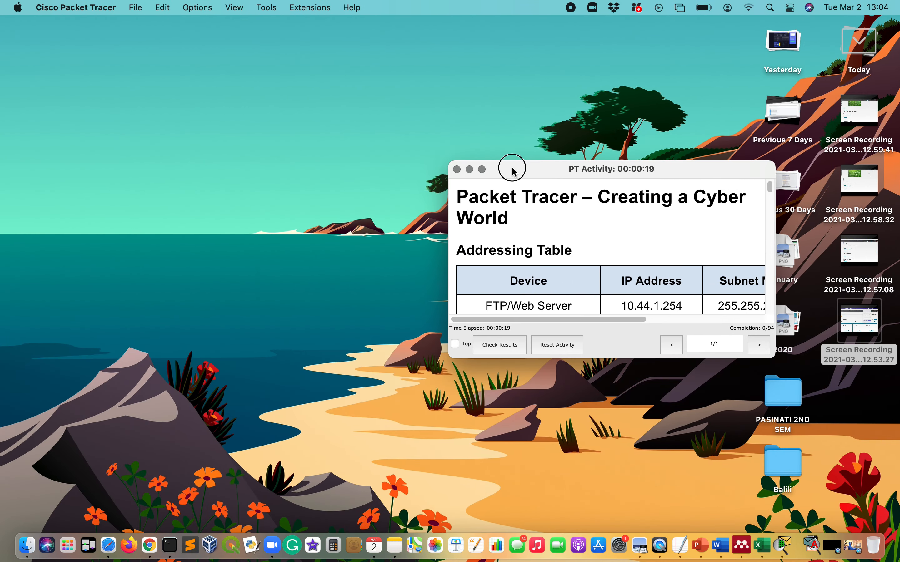
# - Read through the activity instructions in full-screen view
pyautogui.click(482, 170)
pyautogui.scroll(-5, 328, 232)
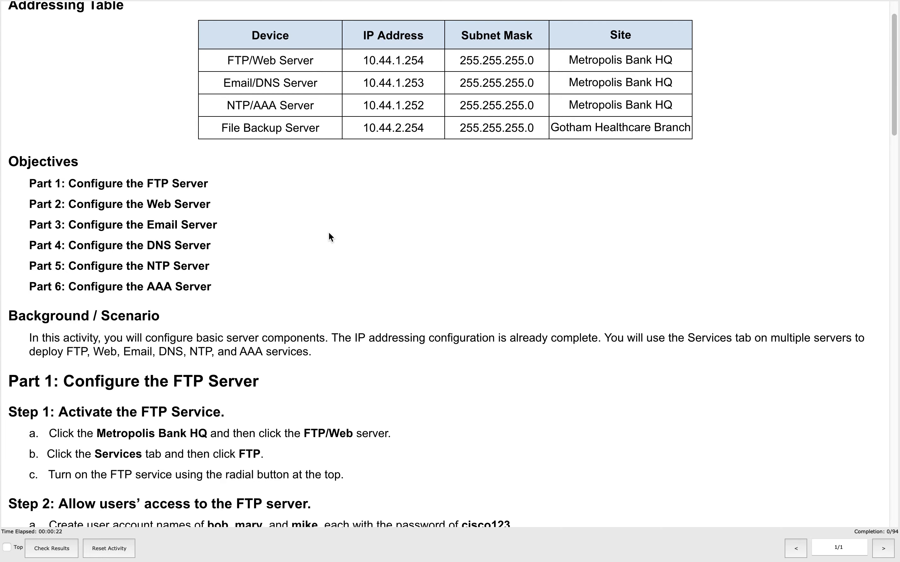
pyautogui.scroll(5, 328, 236)
pyautogui.scroll(-10, 328, 236)
pyautogui.scroll(-15, 328, 236)
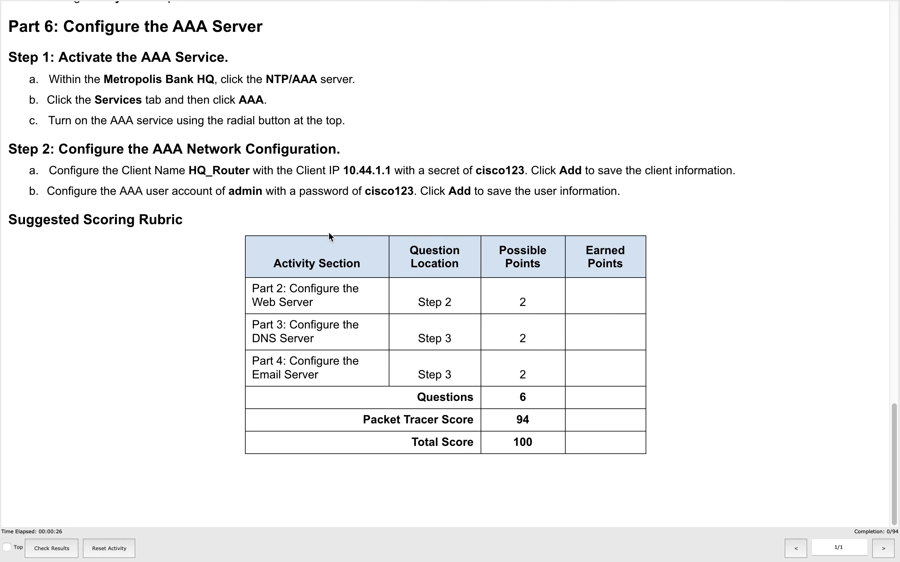
pyautogui.scroll(20, 329, 237)
pyautogui.scroll(8, 330, 237)
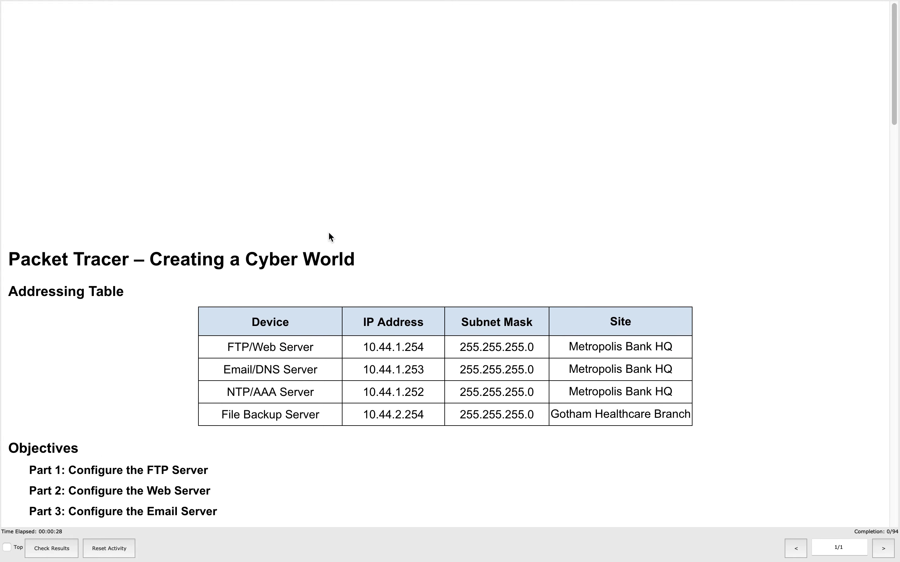
pyautogui.scroll(-20, 330, 237)
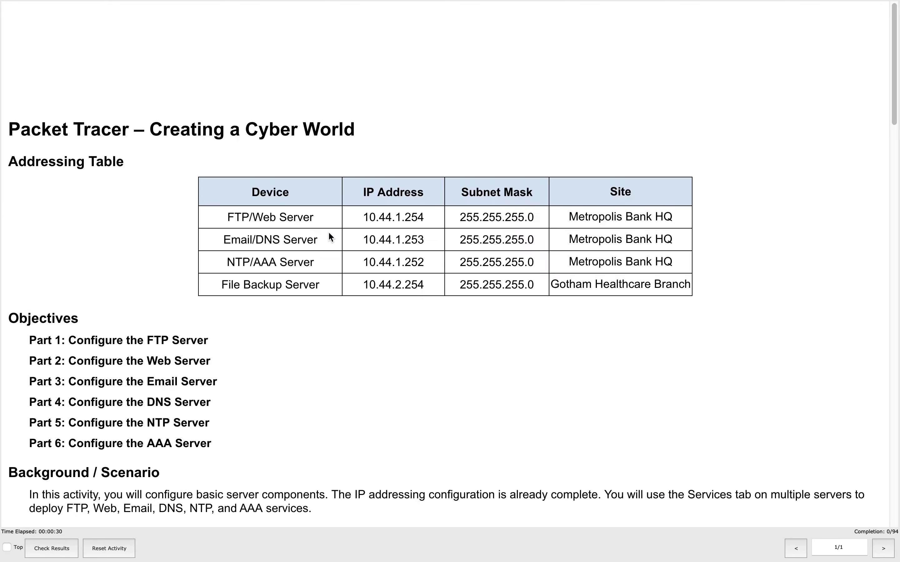
pyautogui.scroll(12, 330, 237)
pyautogui.scroll(10, 330, 237)
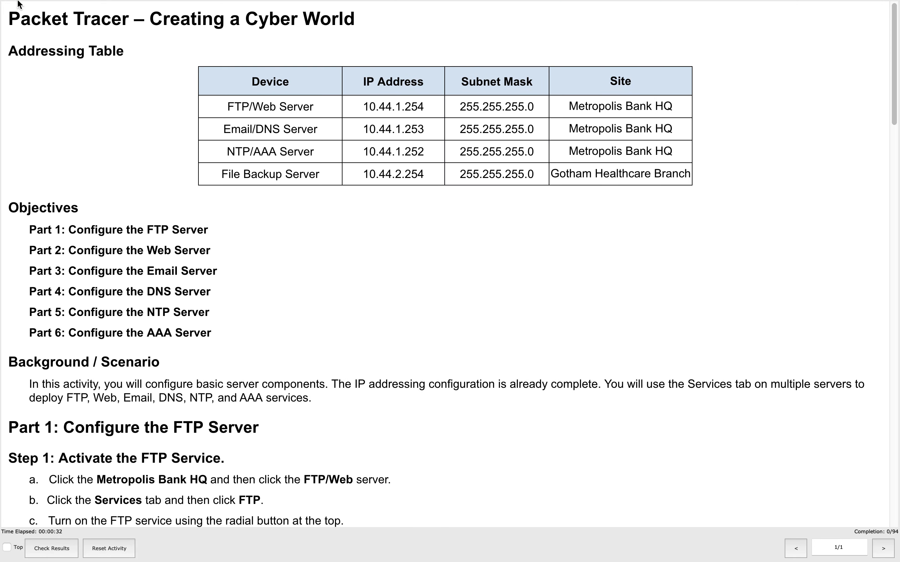
# - Exit full screen on both windows and tile the network map to the left
pyautogui.moveTo(37, 5)
pyautogui.click(34, 24)
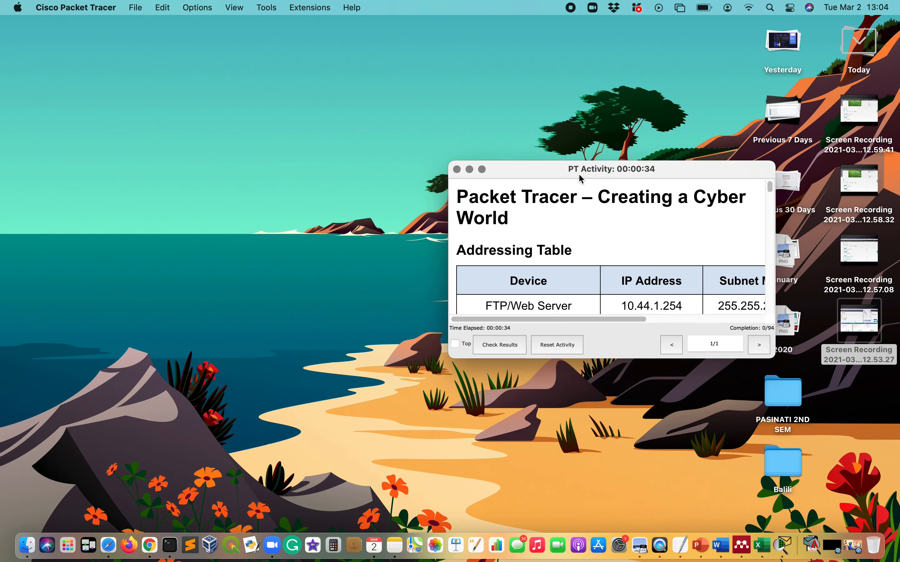
pyautogui.moveTo(606, 179); pyautogui.dragTo(622, 164)
pyautogui.hotkey('ctrl', 'Right')
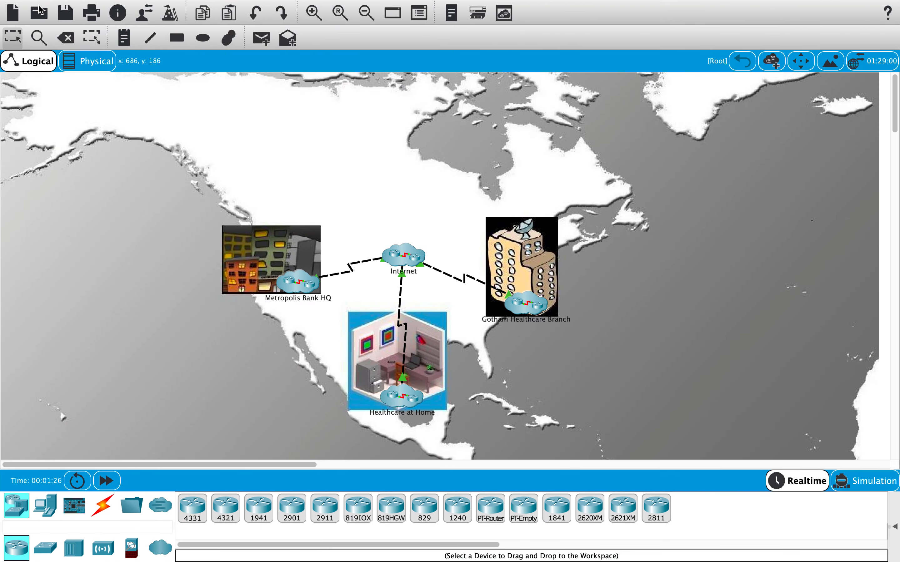
pyautogui.moveTo(34, 1)
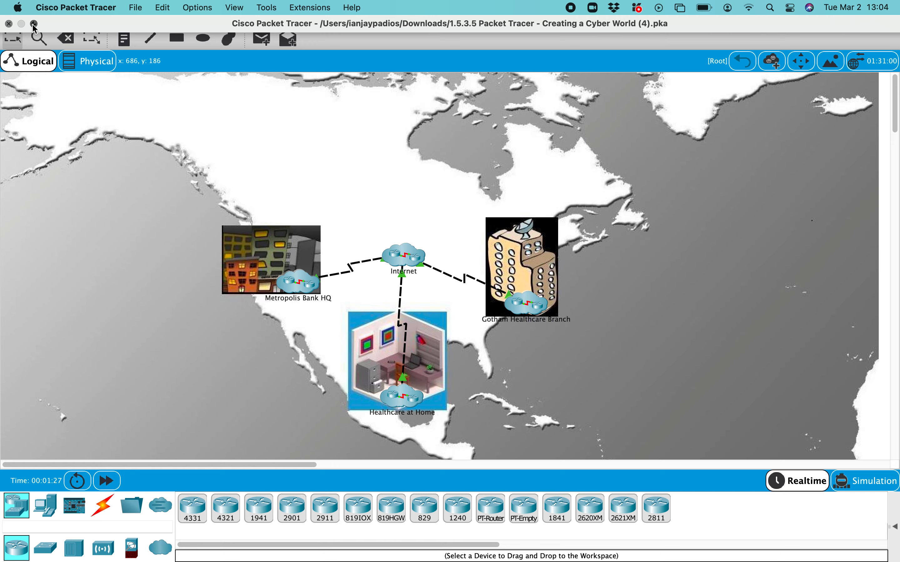
pyautogui.click(33, 24)
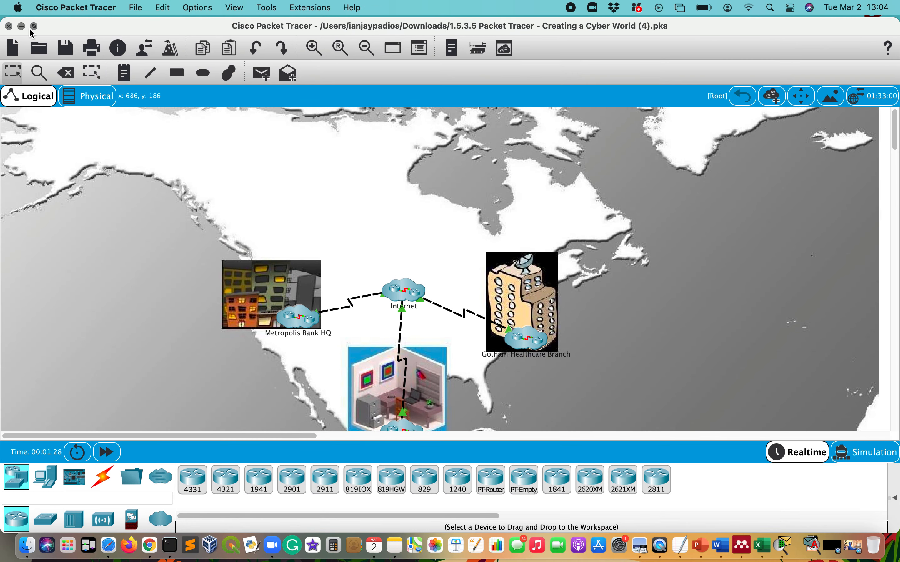
pyautogui.moveTo(36, 27)
pyautogui.click(57, 64)
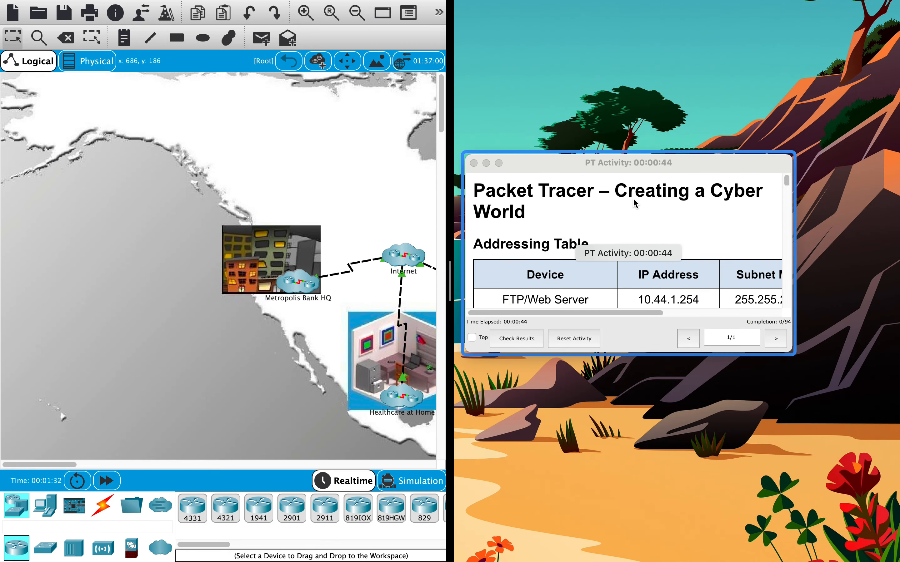
pyautogui.click(626, 178)
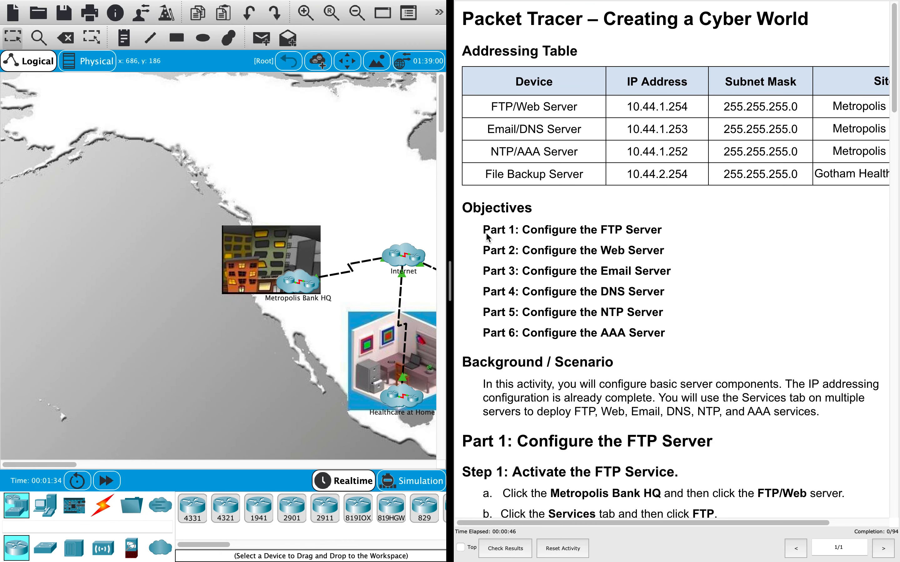
pyautogui.moveTo(479, 277); pyautogui.dragTo(517, 281)
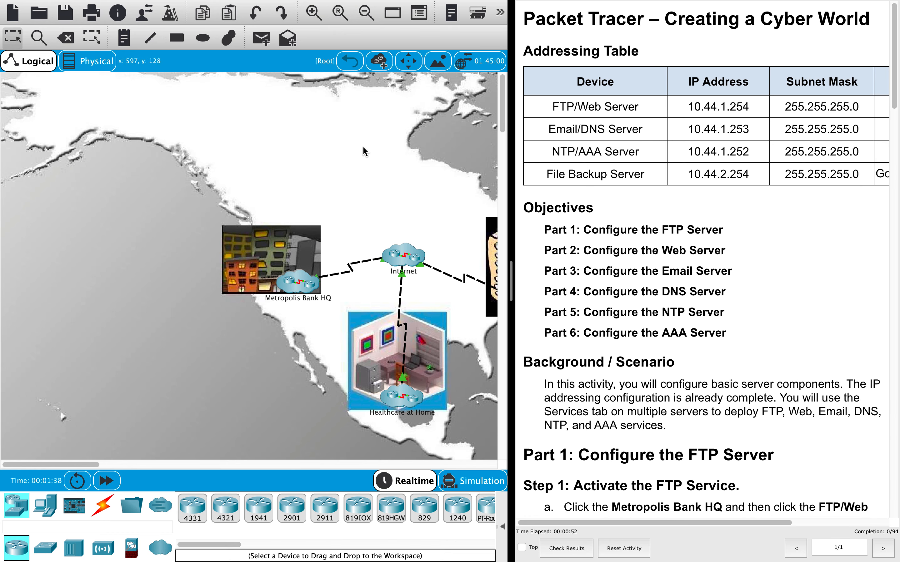
pyautogui.moveTo(34, 465)
pyautogui.mouseDown()
pyautogui.moveTo(136, 465)
pyautogui.moveTo(84, 462)
pyautogui.mouseUp()
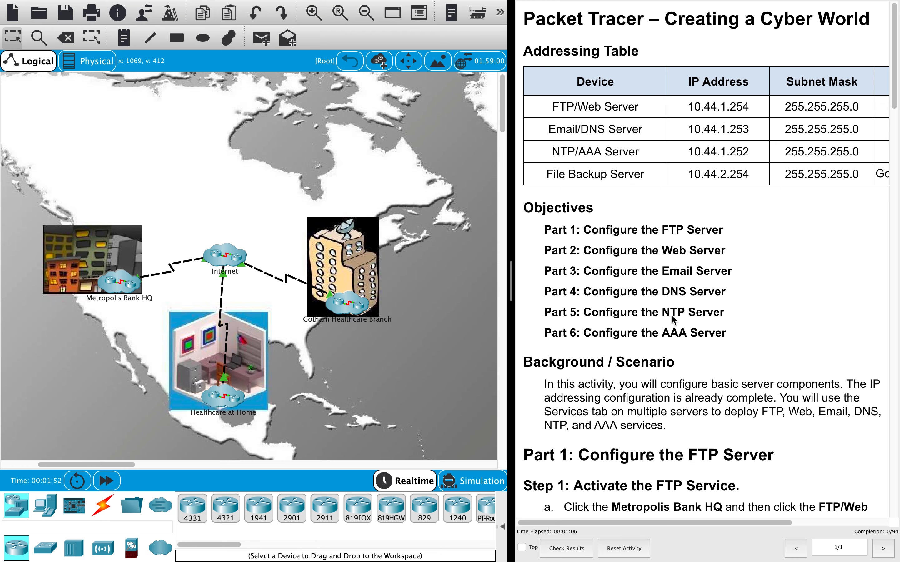
pyautogui.scroll(-10, 698, 336)
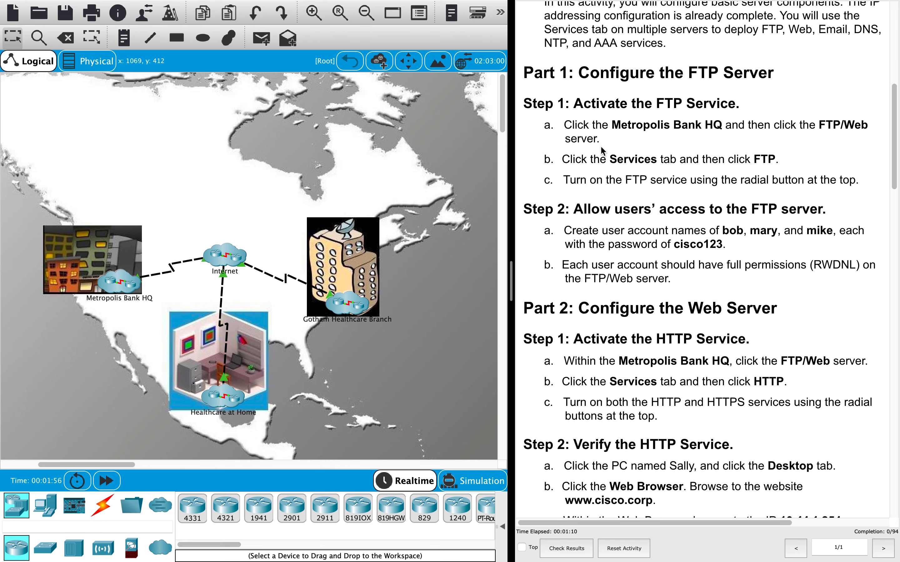
pyautogui.scroll(2, 603, 153)
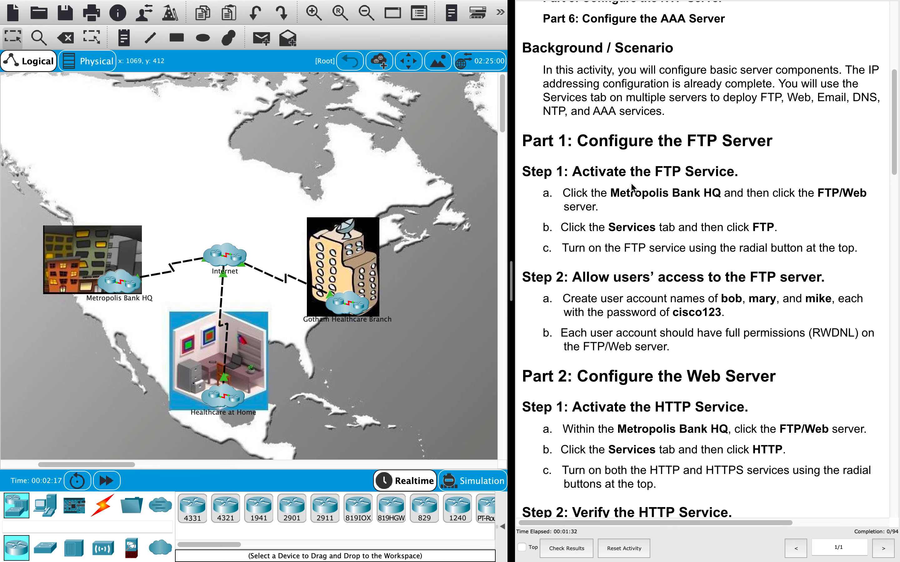
pyautogui.scroll(-1, 633, 188)
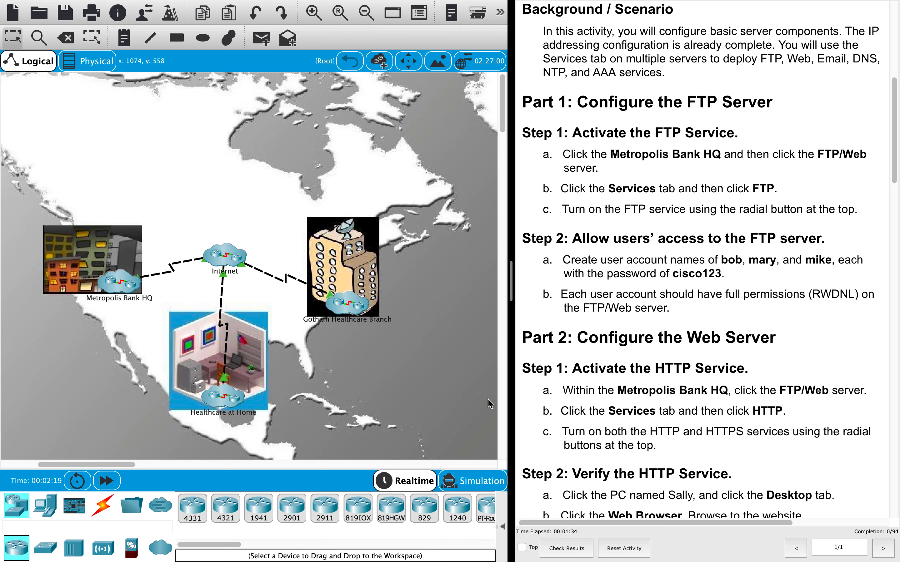
pyautogui.moveTo(508, 268); pyautogui.dragTo(517, 270)
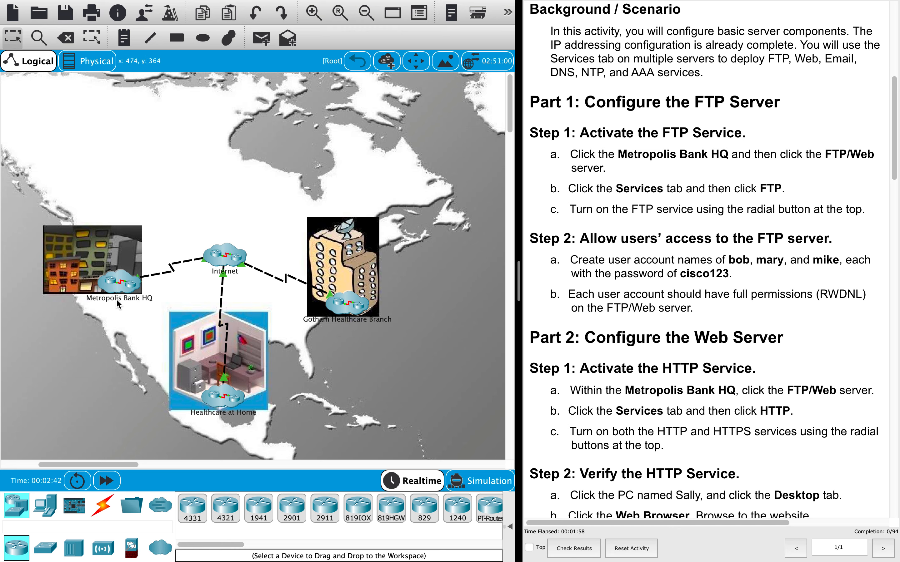
# - Enter Metropolis Bank HQ, widen the workspace, and open the FTP/Web server
pyautogui.click(116, 286)
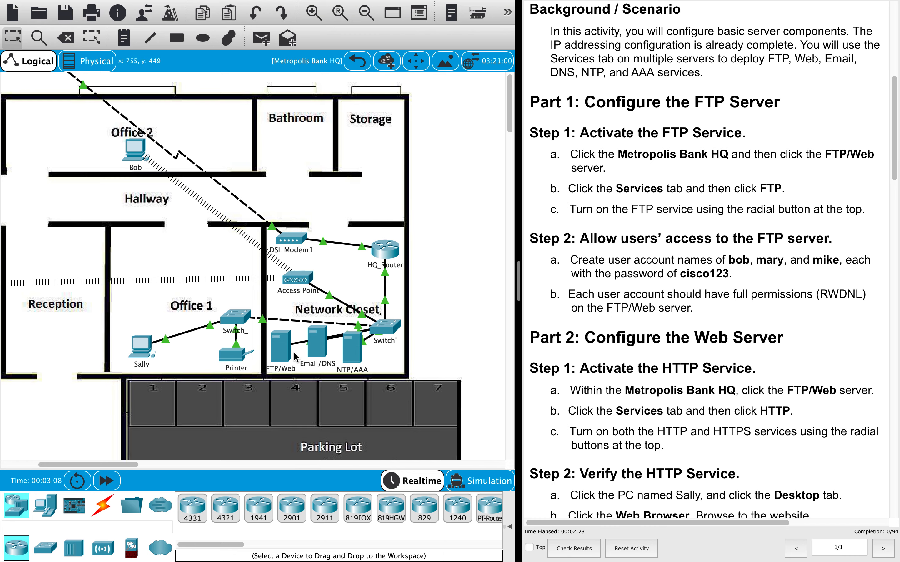
pyautogui.moveTo(525, 283); pyautogui.dragTo(553, 284)
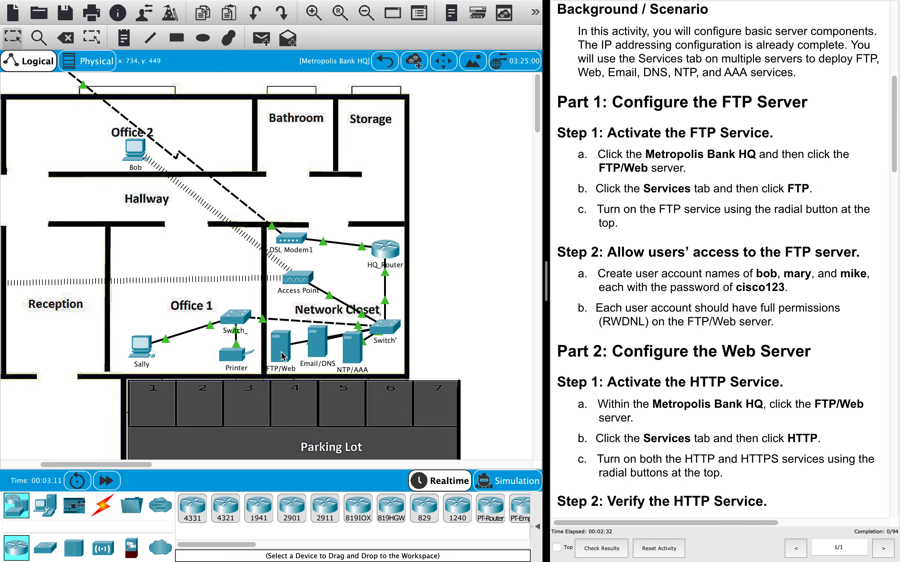
pyautogui.click(281, 350)
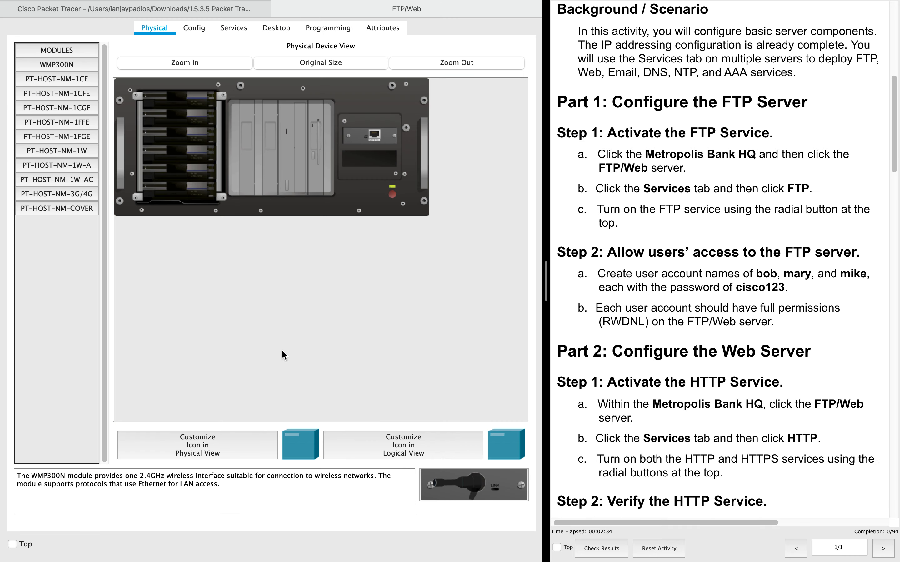
# - Show the FTP settings under the server's Services tab
pyautogui.hscroll(2, 781, 226)
pyautogui.hscroll(-2, 781, 226)
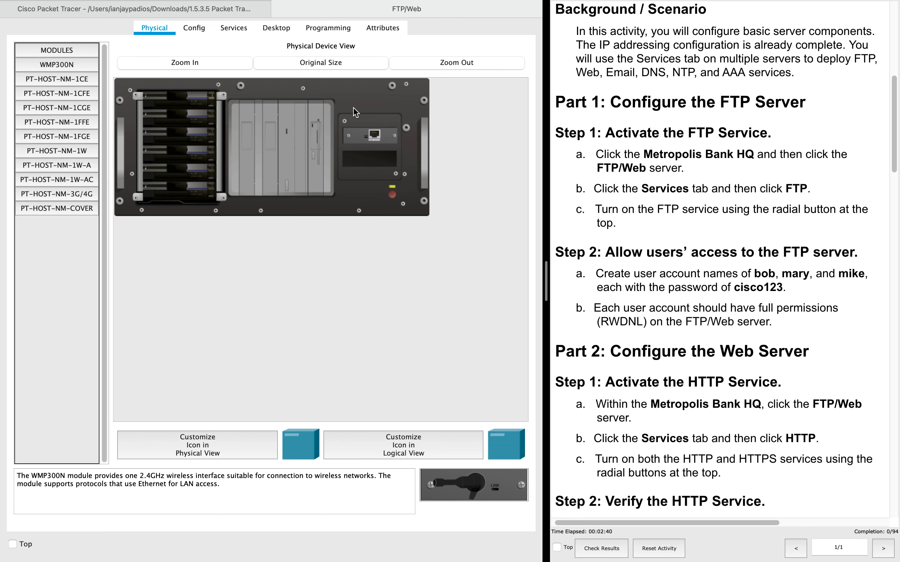
pyautogui.click(236, 27)
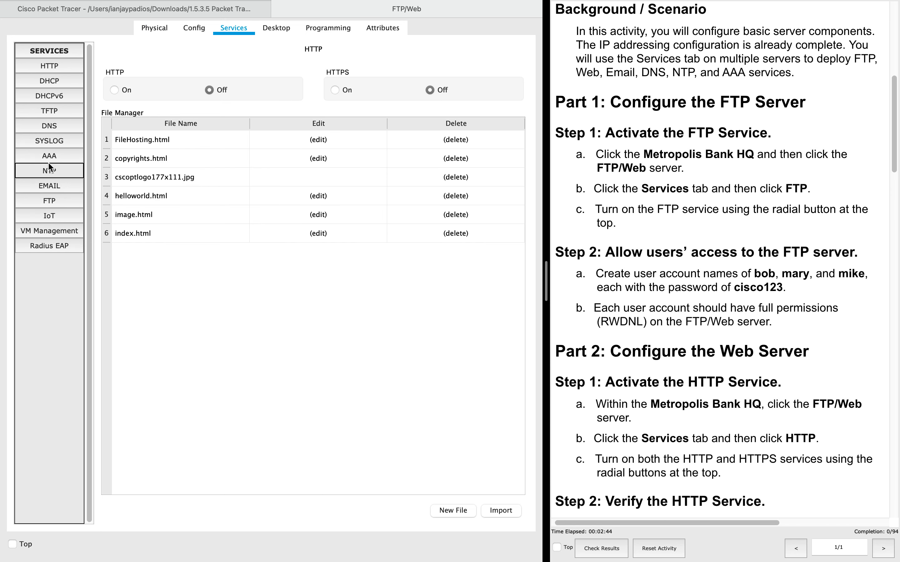
pyautogui.click(26, 203)
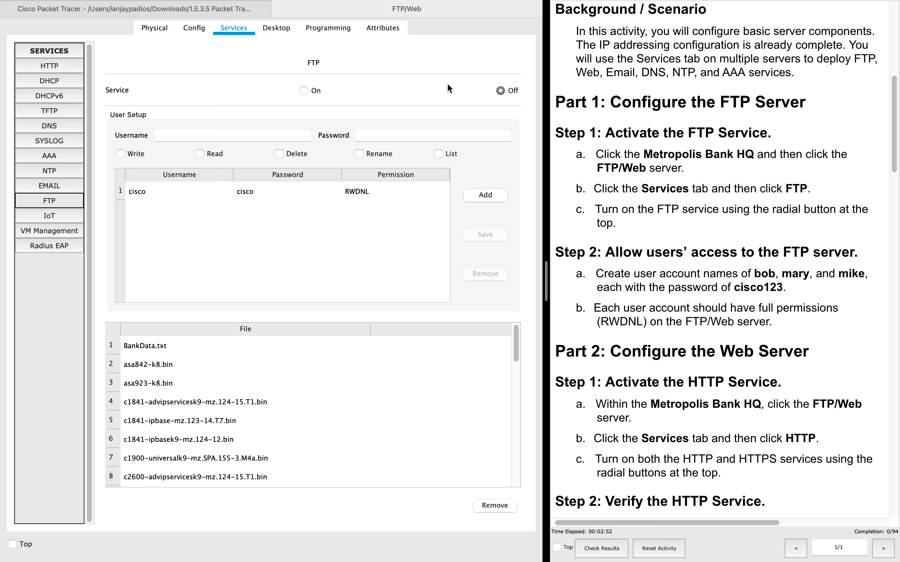
# - Turn FTP on and add user bob with its password and full permissions
pyautogui.click(304, 91)
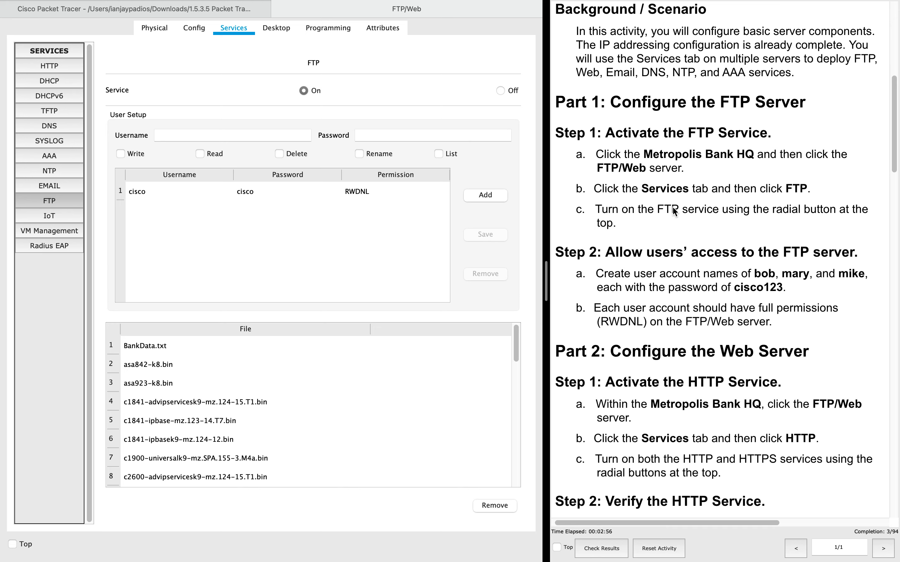
pyautogui.scroll(-2, 630, 203)
pyautogui.scroll(-2, 630, 204)
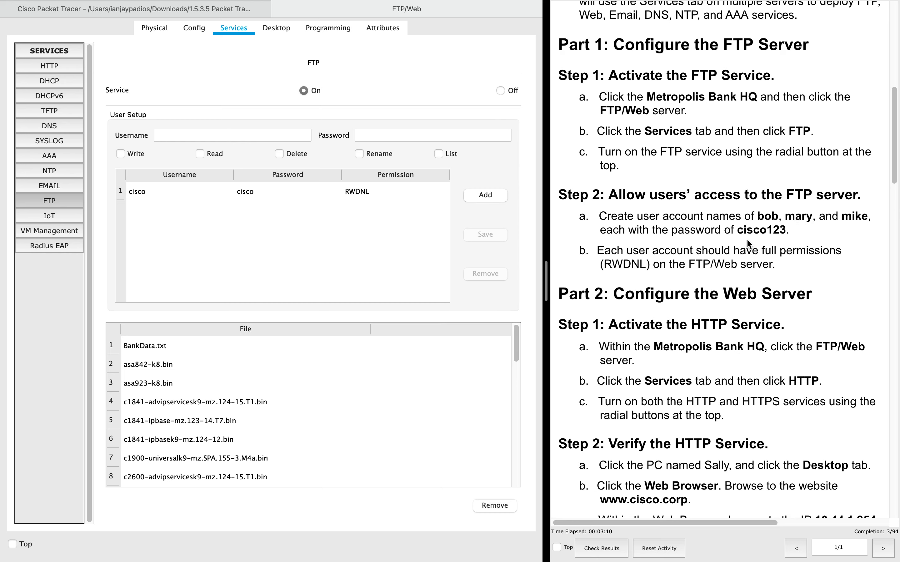
pyautogui.click(208, 135)
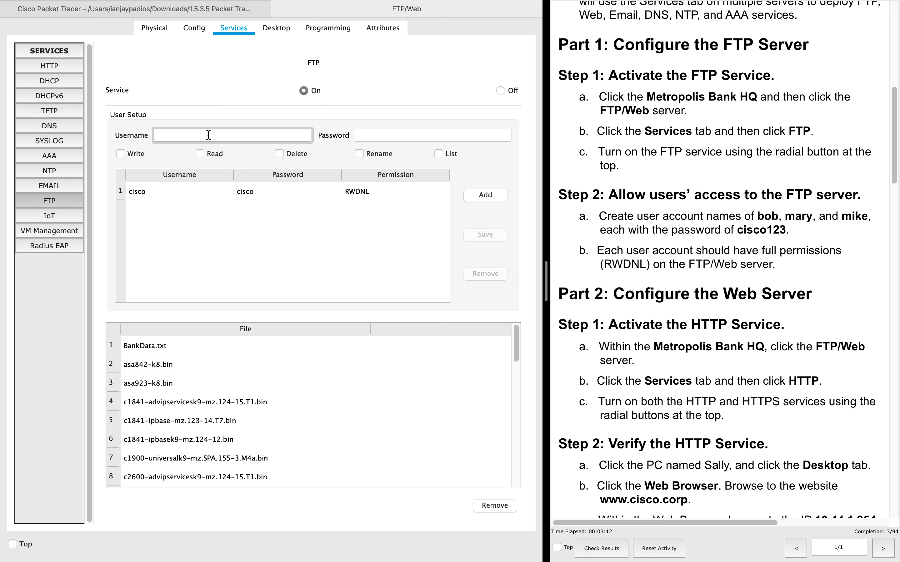
pyautogui.write('bob')
pyautogui.click(372, 133)
pyautogui.write('cisco')
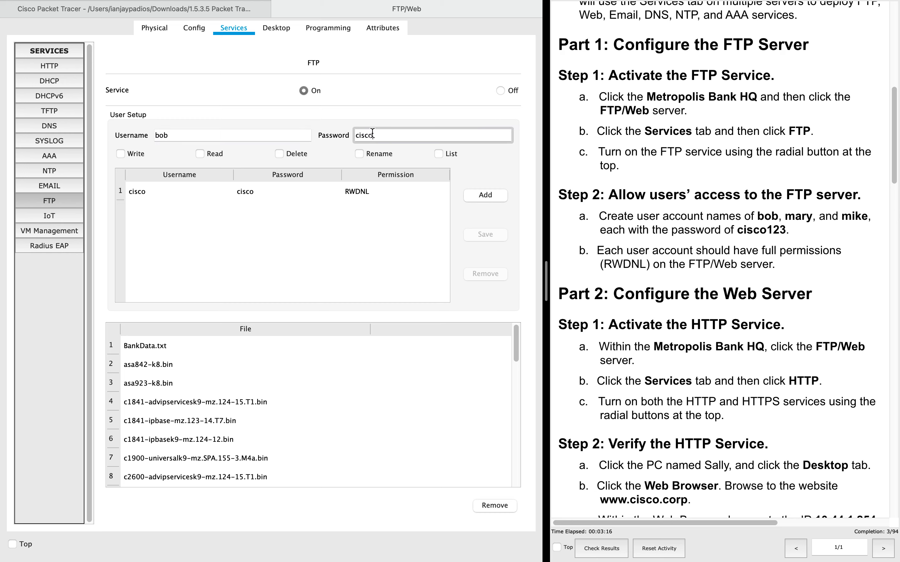
pyautogui.write('123')
pyautogui.click(120, 154)
pyautogui.click(202, 154)
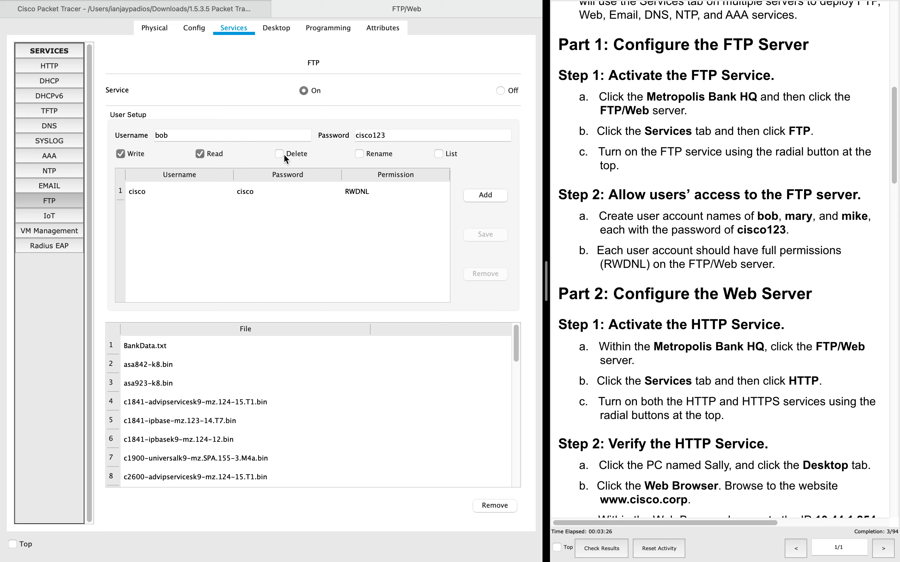
pyautogui.click(359, 155)
pyautogui.click(494, 199)
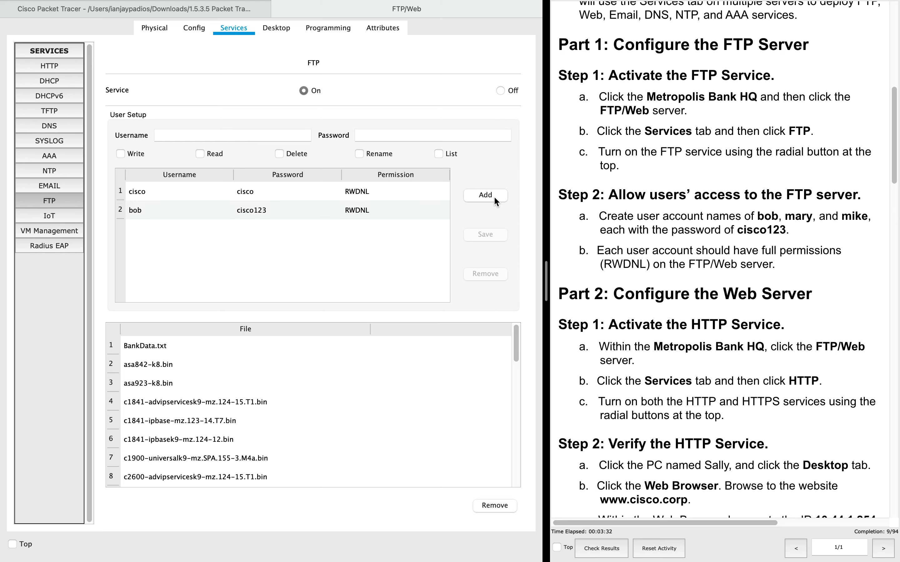
# - Add FTP user mary with its password and full permissions
pyautogui.click(183, 140)
pyautogui.write('mary')
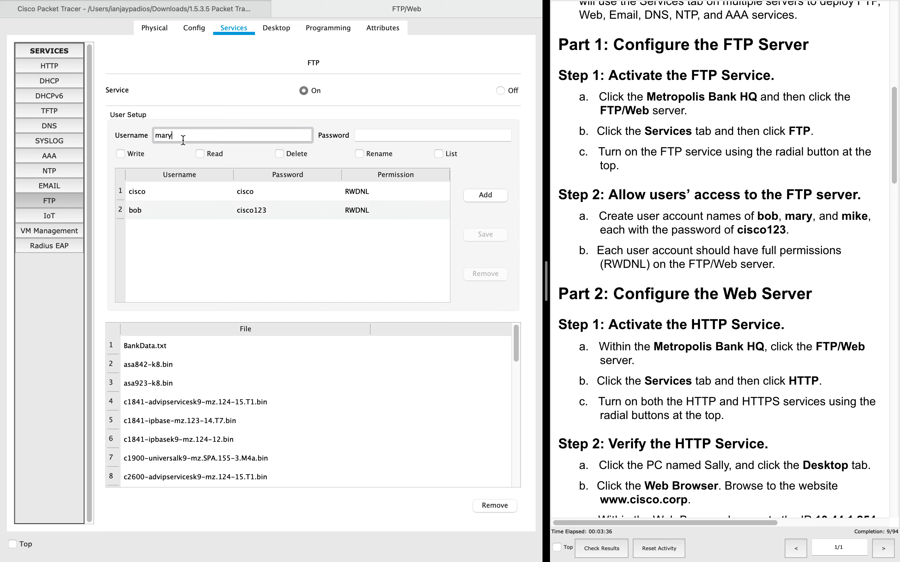
pyautogui.click(364, 132)
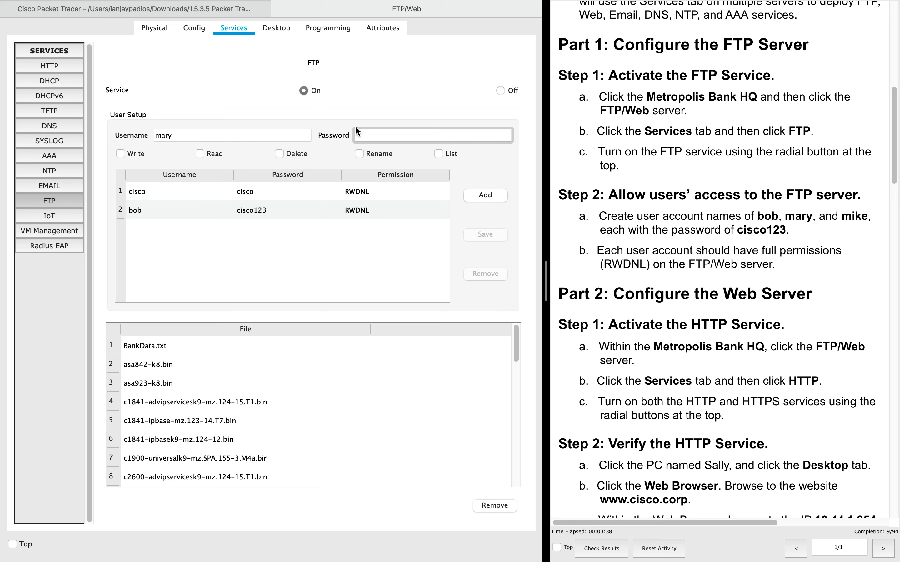
pyautogui.write('cisco123')
pyautogui.click(125, 154)
pyautogui.click(283, 154)
pyautogui.click(362, 154)
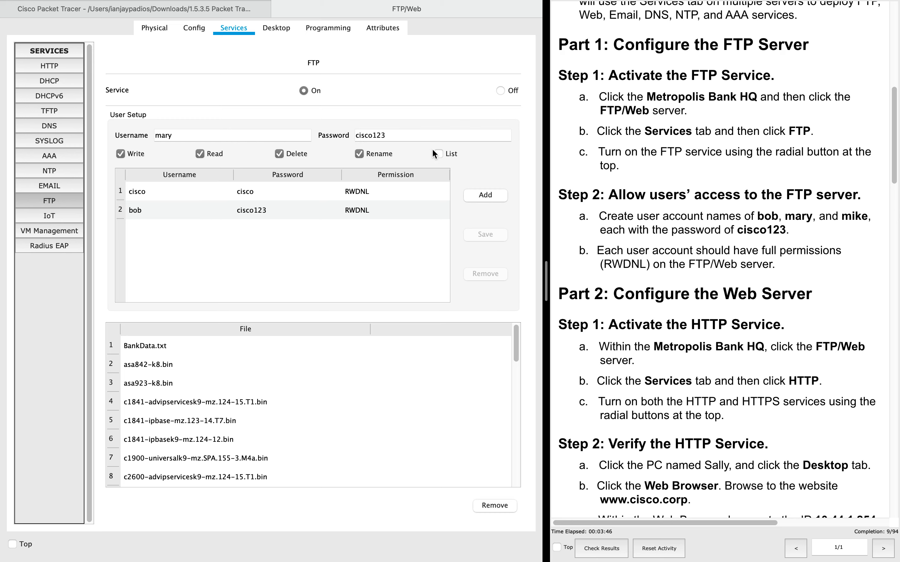
pyautogui.click(485, 195)
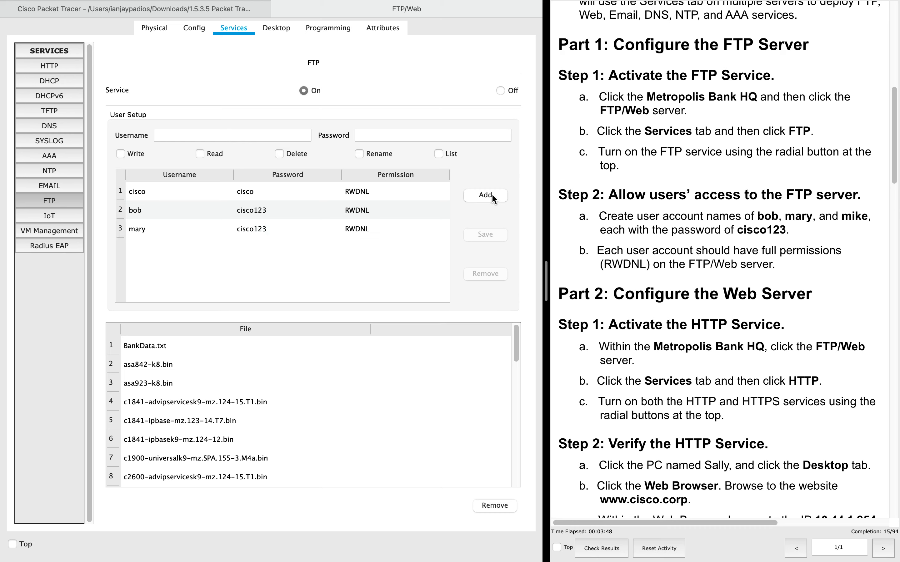
# - Add FTP user mike with its password and full permissions
pyautogui.click(209, 134)
pyautogui.write('mike')
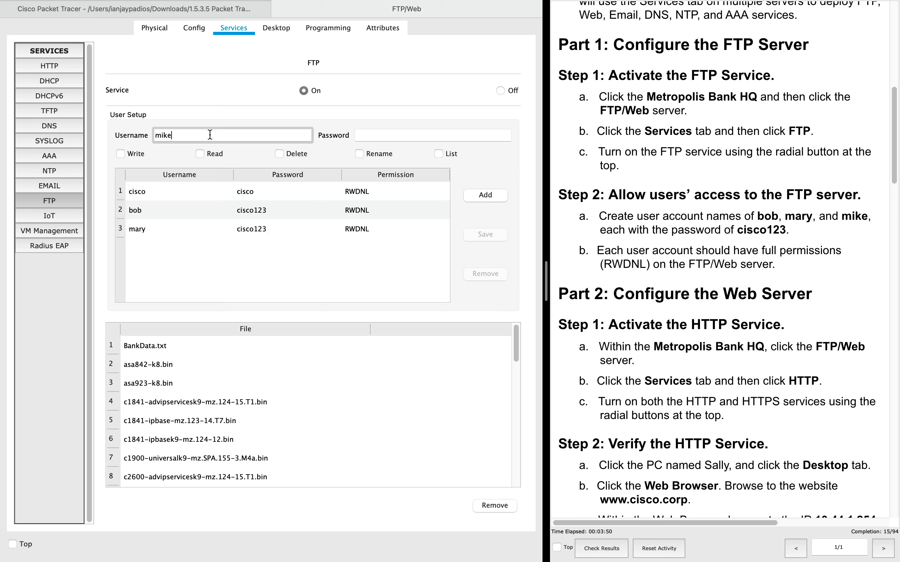
pyautogui.click(425, 135)
pyautogui.write('cis')
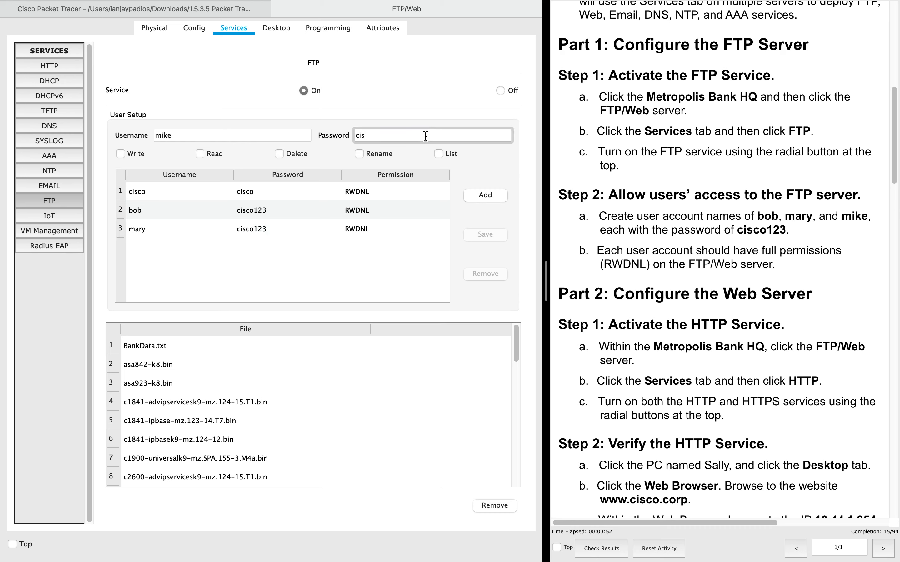
pyautogui.write('co123')
pyautogui.click(119, 153)
pyautogui.click(201, 155)
pyautogui.click(279, 155)
pyautogui.click(359, 155)
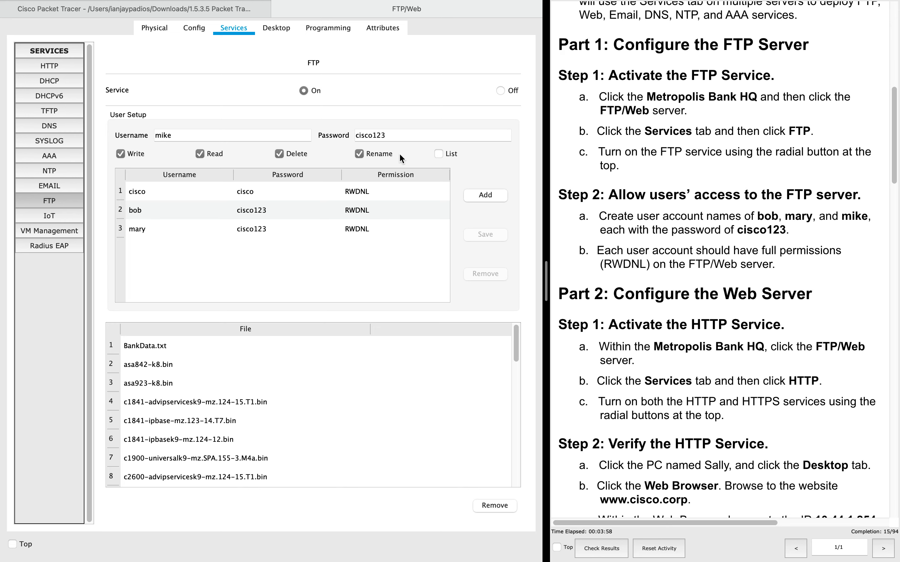
pyautogui.click(496, 194)
pyautogui.scroll(-2, 625, 223)
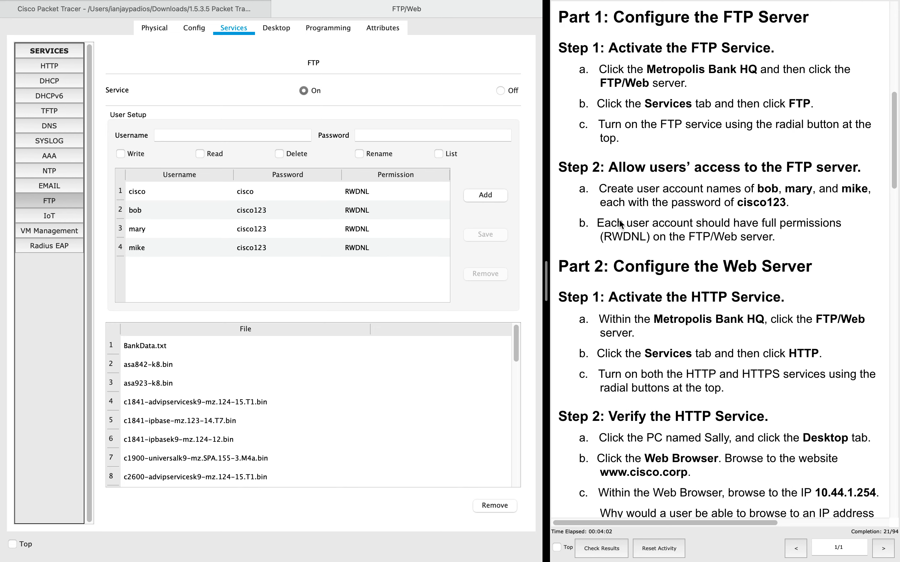
# - Scroll the activity instructions to Part 2
pyautogui.scroll(1, 620, 219)
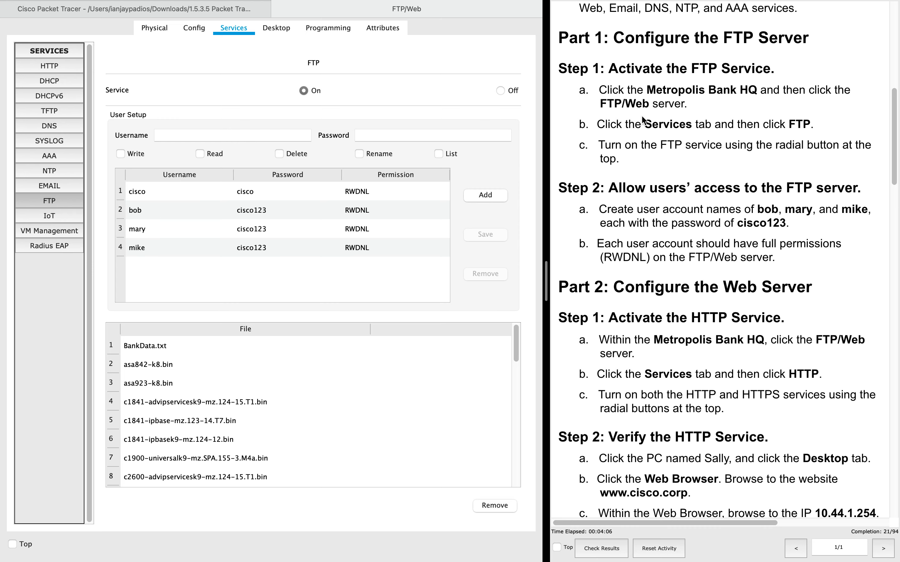
pyautogui.scroll(-3, 661, 207)
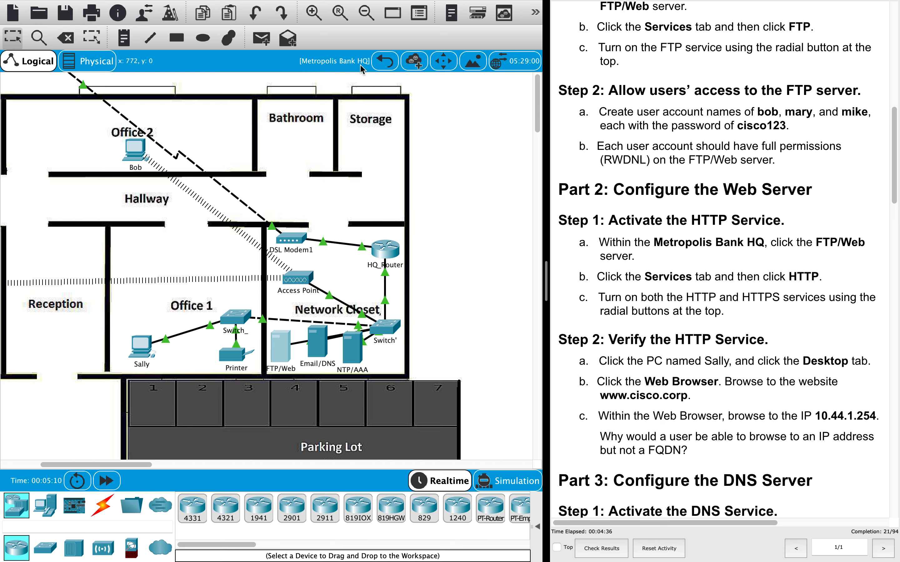
# - Tour the site map: Metropolis Bank HQ, Gotham Healthcare Branch and Healthcare at Home
pyautogui.click(381, 65)
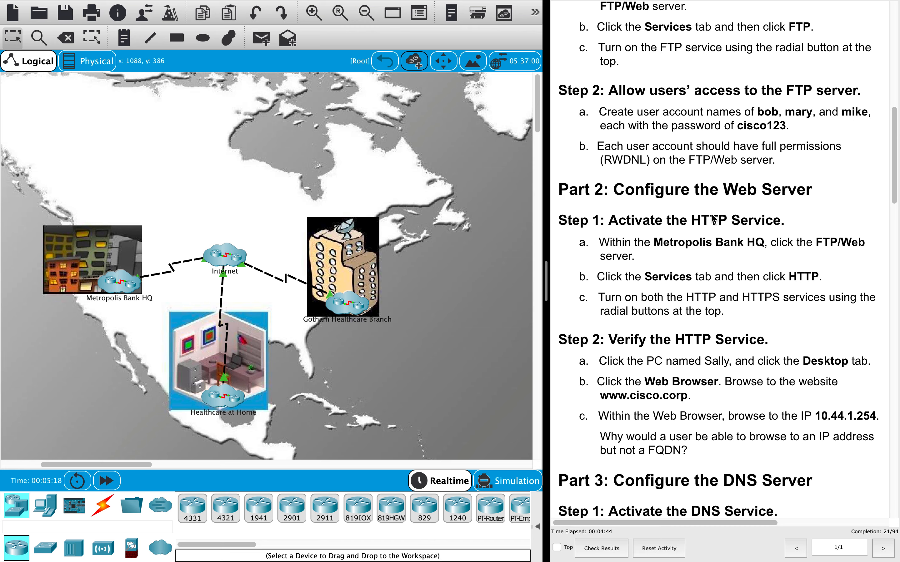
pyautogui.click(113, 286)
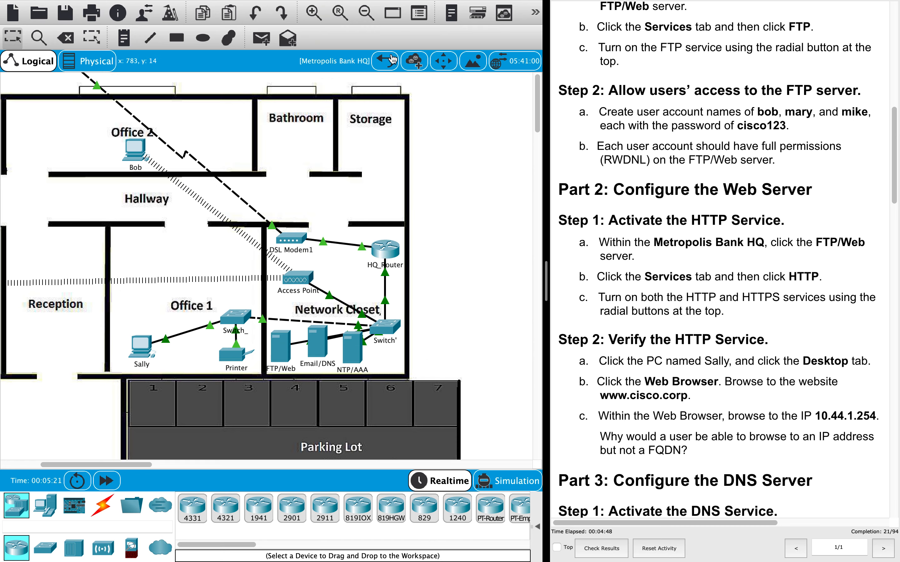
pyautogui.click(386, 68)
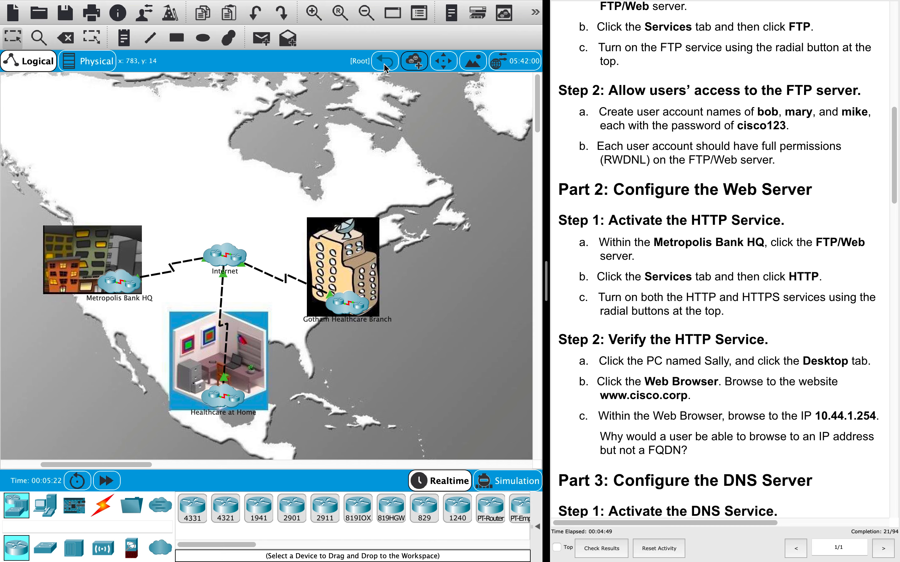
pyautogui.click(360, 302)
pyautogui.click(385, 61)
pyautogui.click(222, 400)
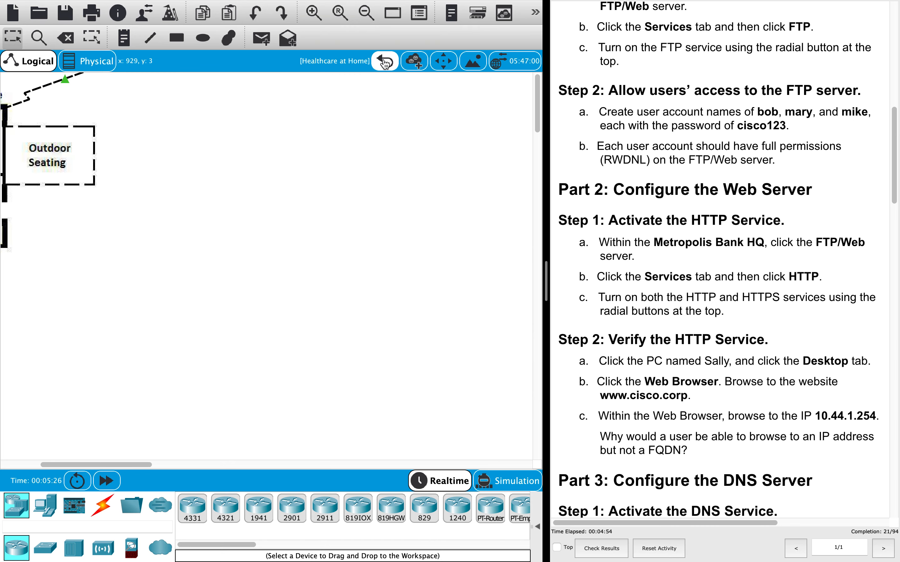
pyautogui.click(385, 62)
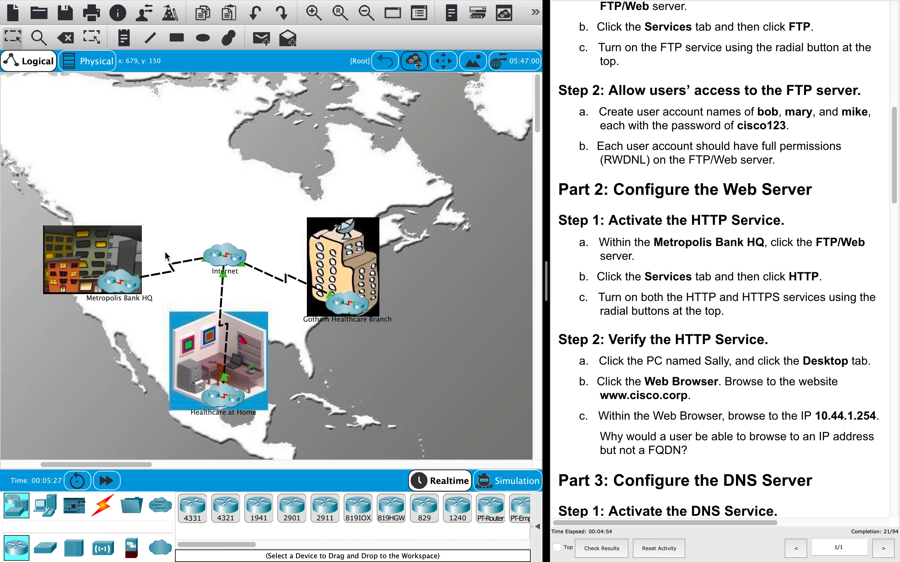
# - Return to Metropolis Bank HQ and open the FTP/Web server's configuration
pyautogui.click(120, 287)
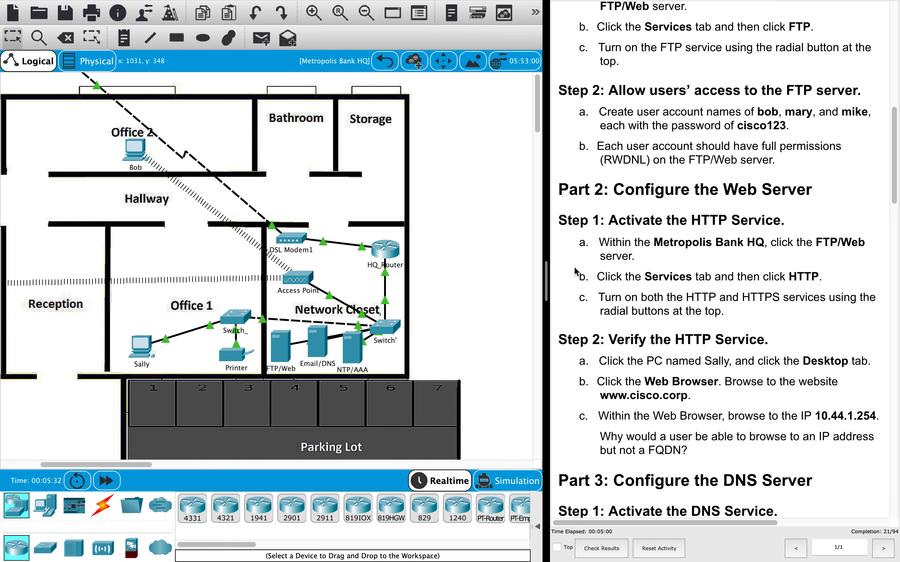
pyautogui.scroll(-1, 490, 331)
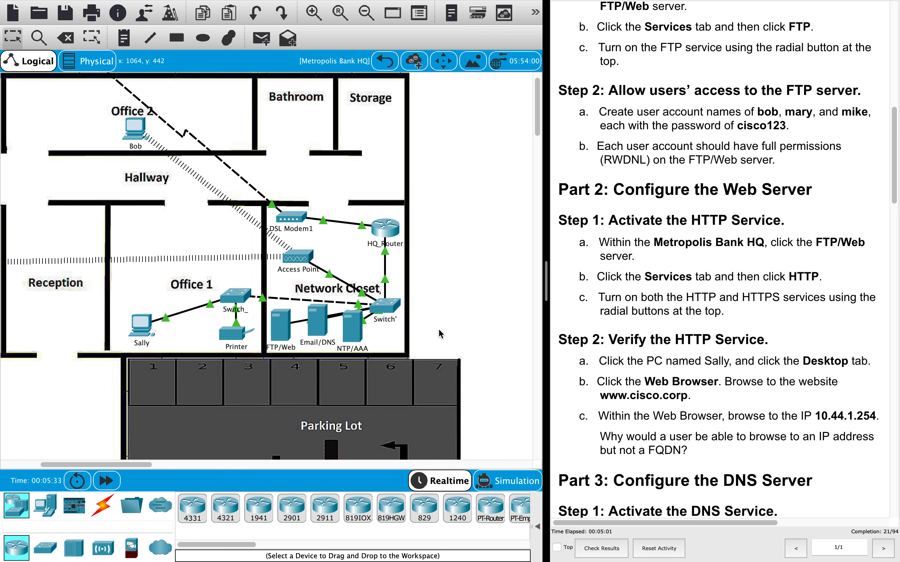
pyautogui.click(282, 325)
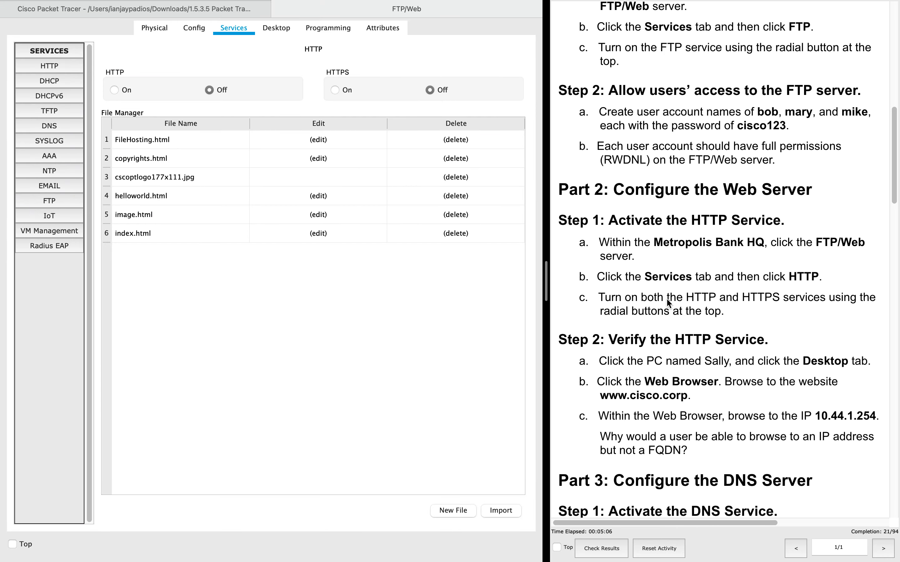
# - Switch the FTP/Web server's HTTP and HTTPS services to On
pyautogui.scroll(-3, 635, 282)
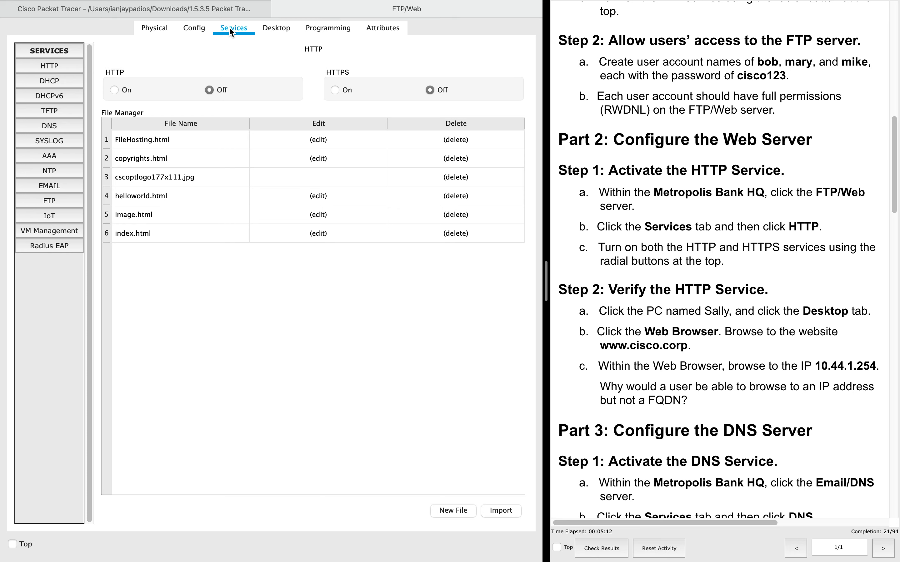
pyautogui.click(49, 67)
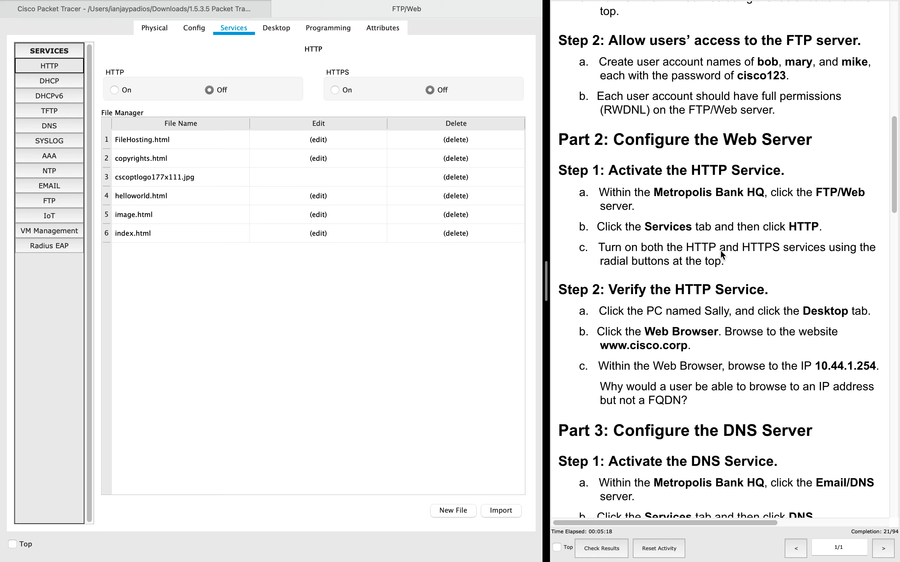
pyautogui.click(114, 90)
pyautogui.click(334, 90)
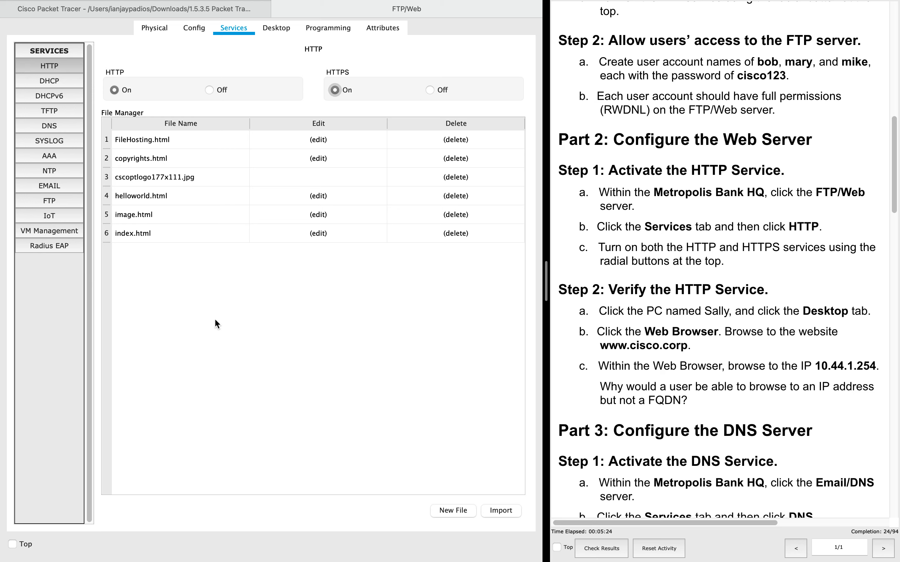
pyautogui.scroll(-3, 718, 237)
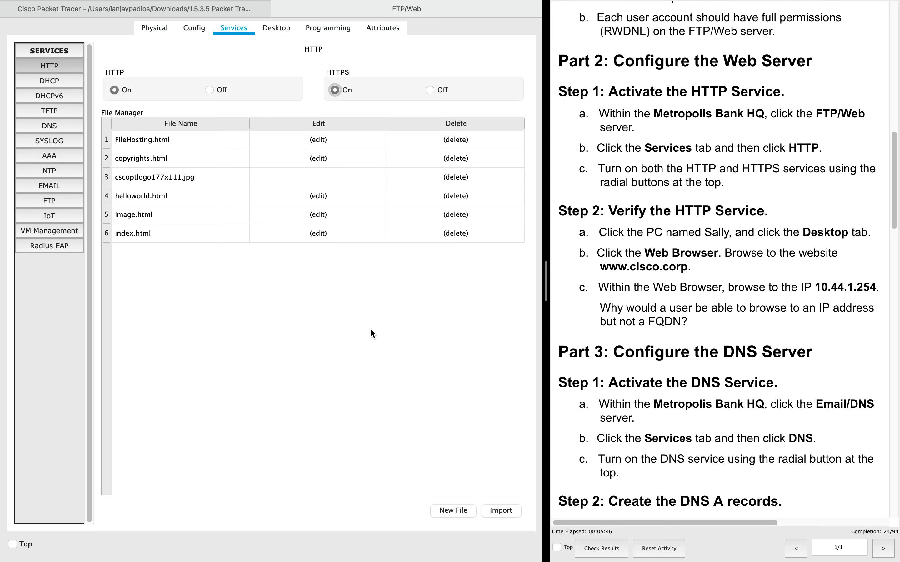
# - Close the FTP/Web server window and open PC Sally's Desktop applications
pyautogui.click(278, 9)
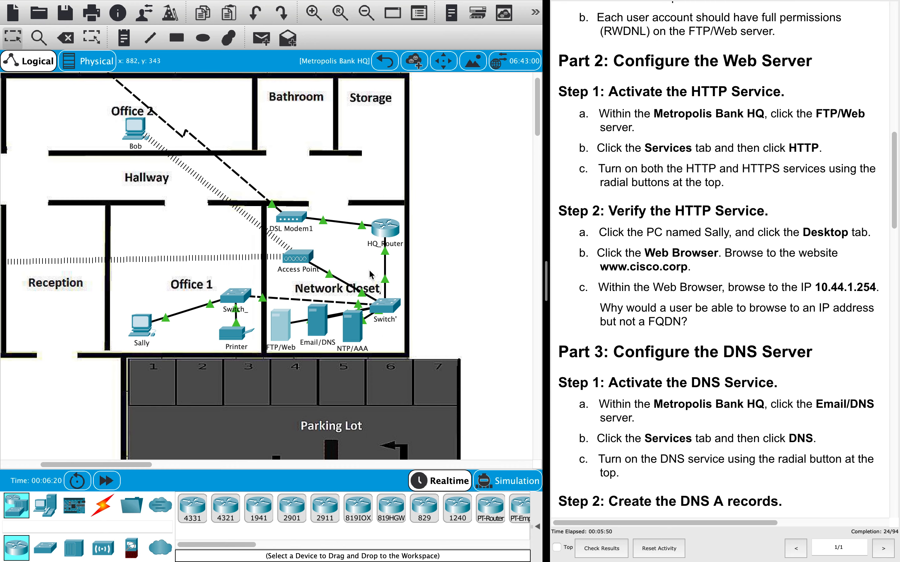
pyautogui.click(142, 327)
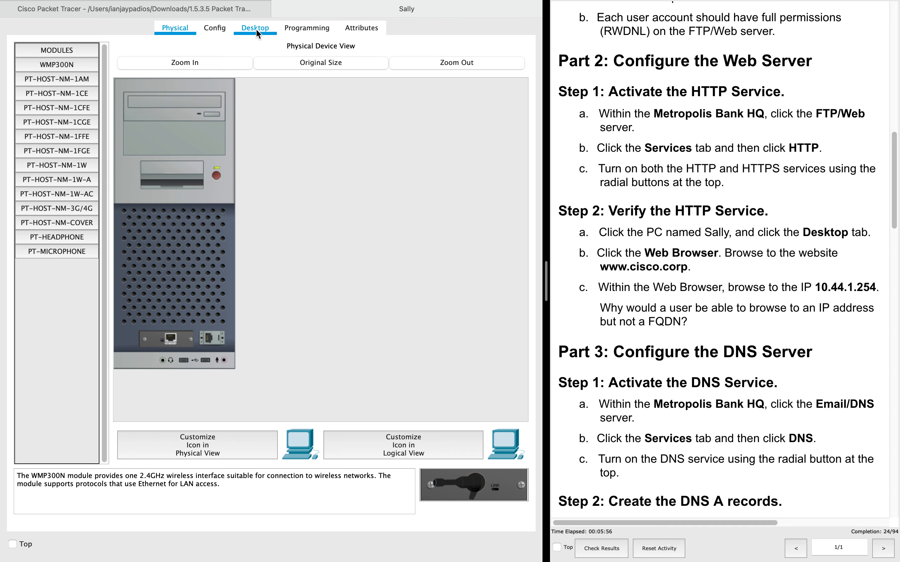
pyautogui.click(249, 33)
pyautogui.scroll(-3, 270, 207)
pyautogui.scroll(3, 270, 207)
pyautogui.scroll(-3, 268, 205)
pyautogui.scroll(3, 267, 202)
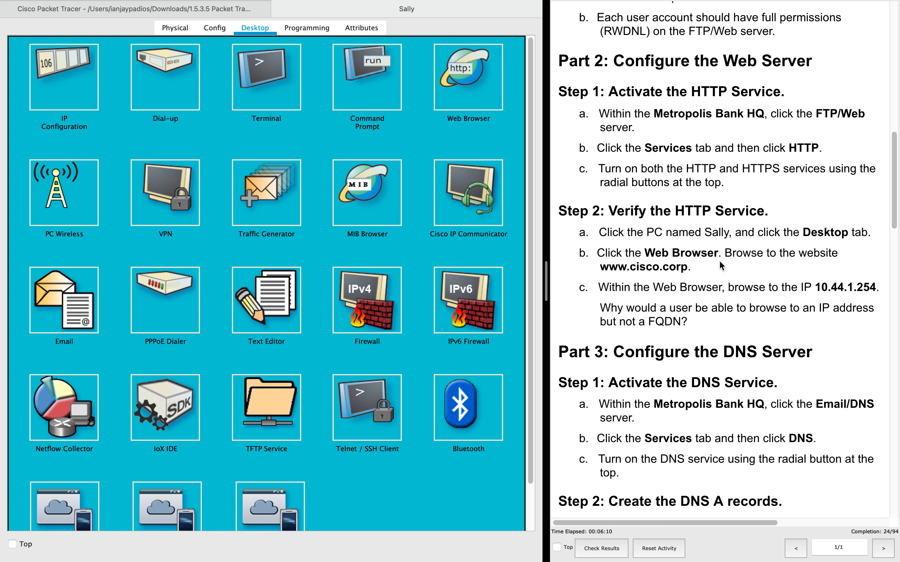
pyautogui.click(455, 66)
pyautogui.click(198, 72)
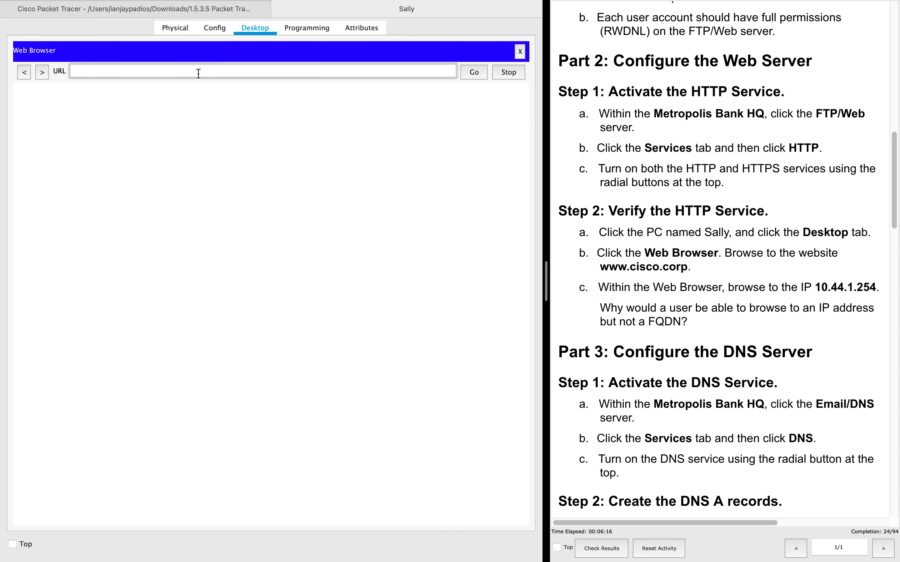
pyautogui.write('www.cisco')
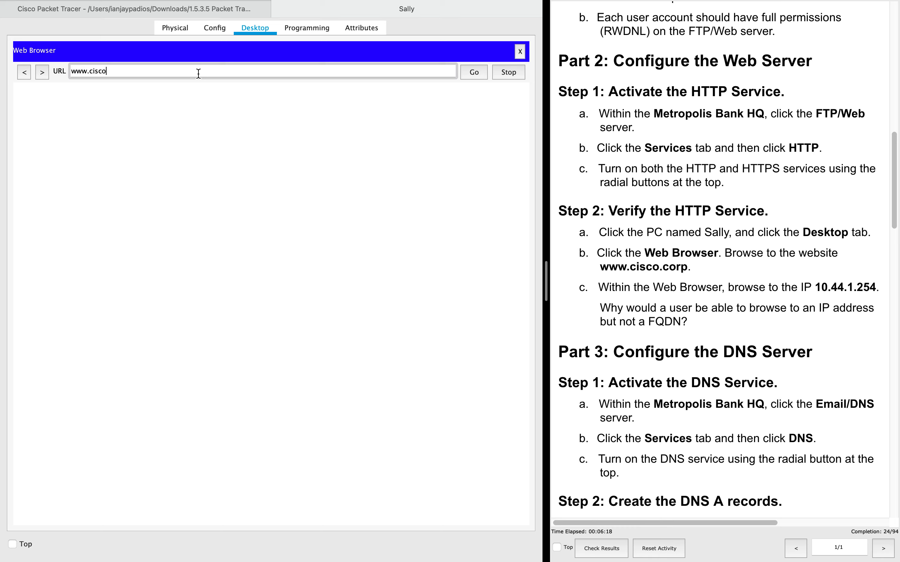
pyautogui.write('.corp')
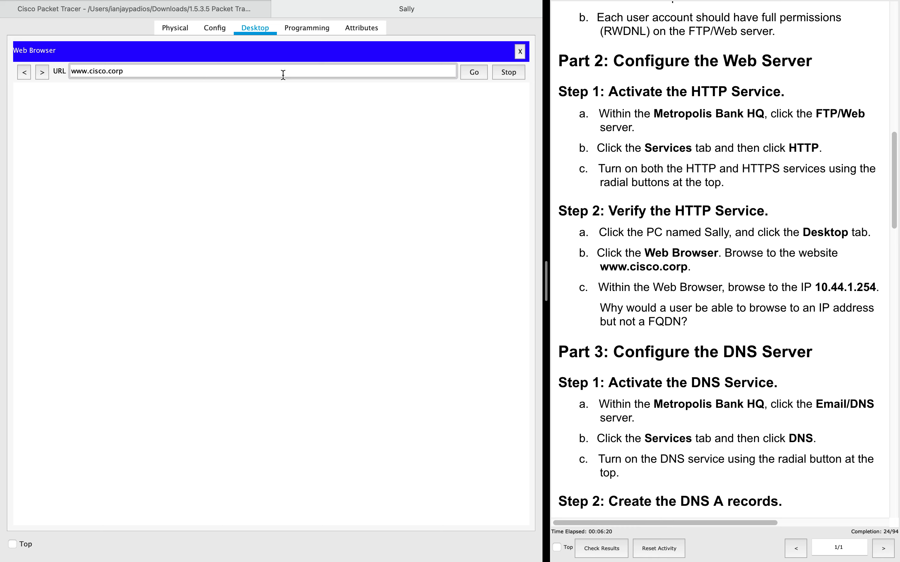
pyautogui.click(483, 72)
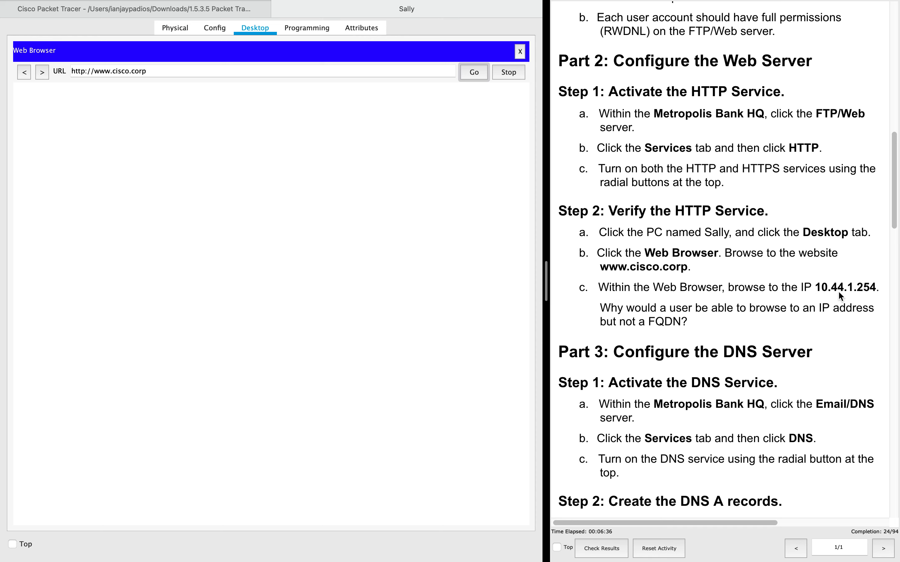
# - Load the Cisco.corp page at 10.44.1.254 instead, then close Sally's window
pyautogui.tripleClick(197, 74)
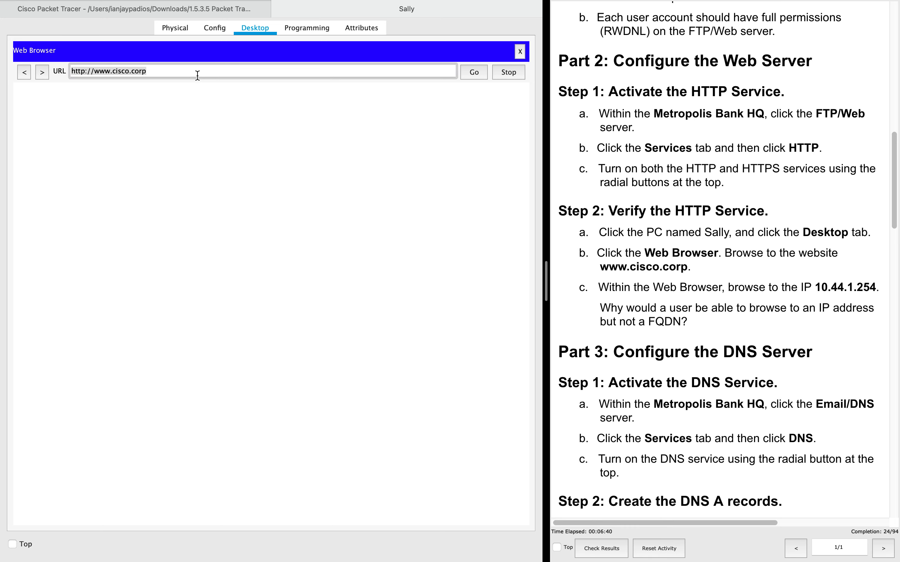
pyautogui.write('10.44')
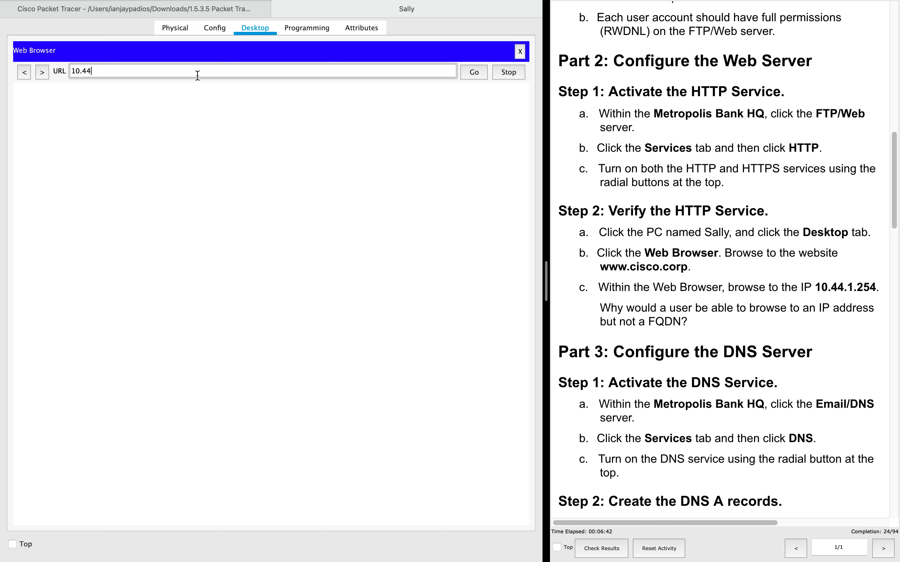
pyautogui.write('.1.254')
pyautogui.click(472, 73)
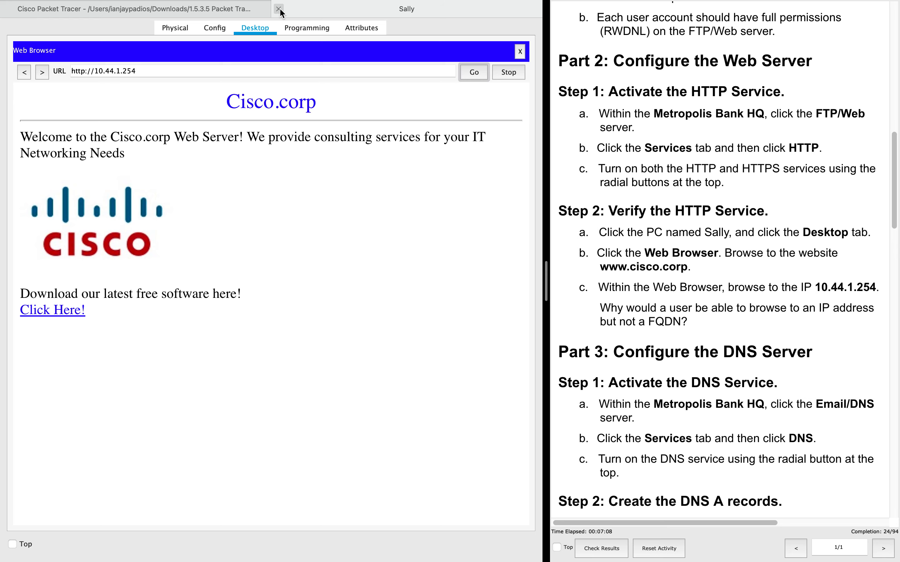
pyautogui.click(279, 8)
# - On the Email/DNS server, open Services > DNS and set the DNS service On
pyautogui.scroll(-3, 656, 370)
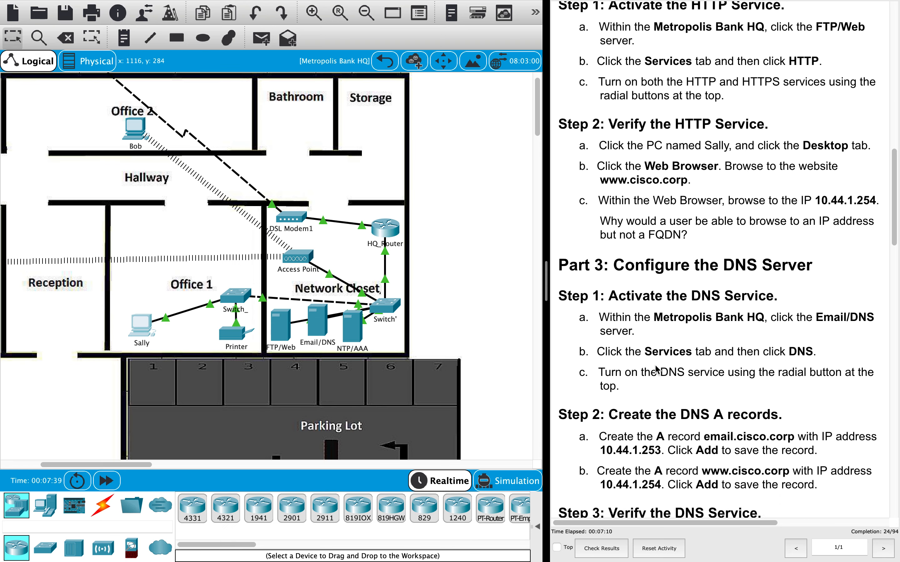
pyautogui.scroll(-1, 656, 370)
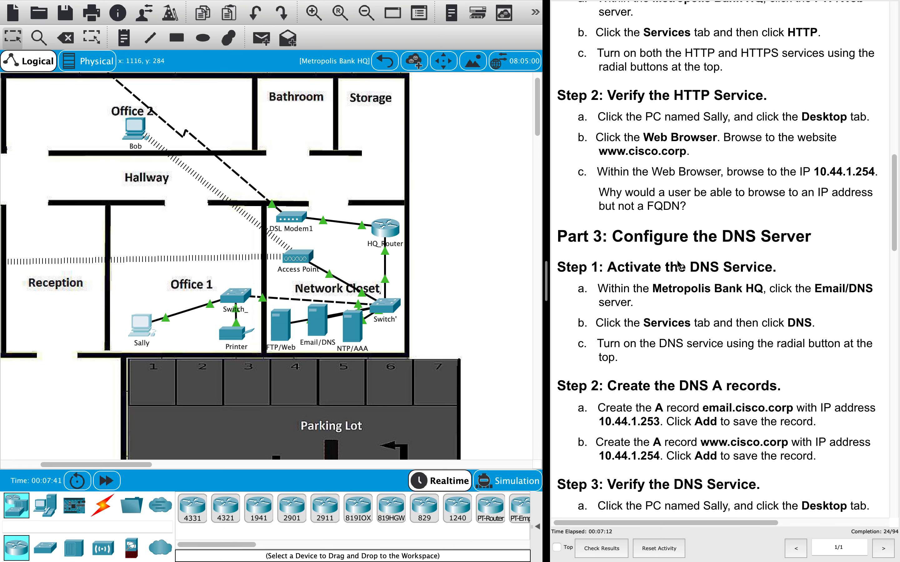
pyautogui.scroll(-2, 657, 299)
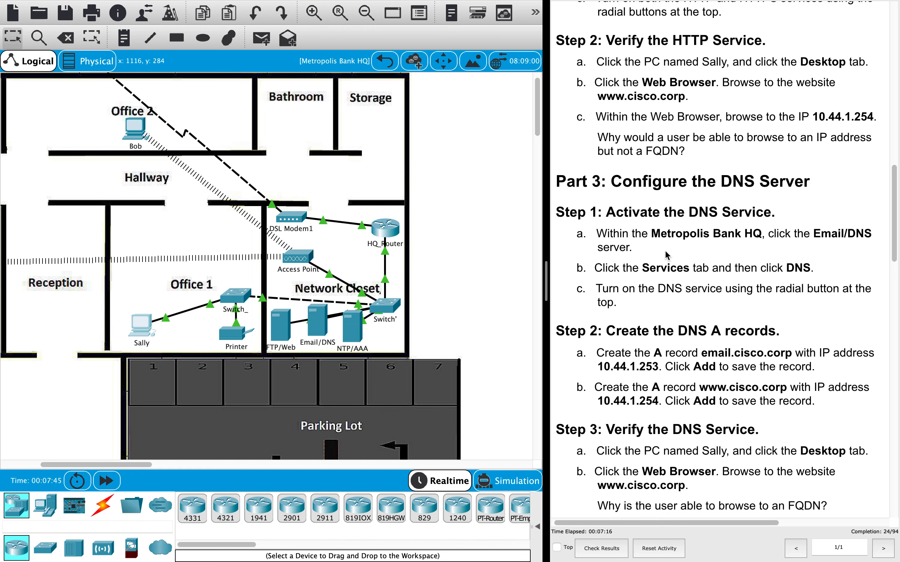
pyautogui.scroll(-1, 683, 237)
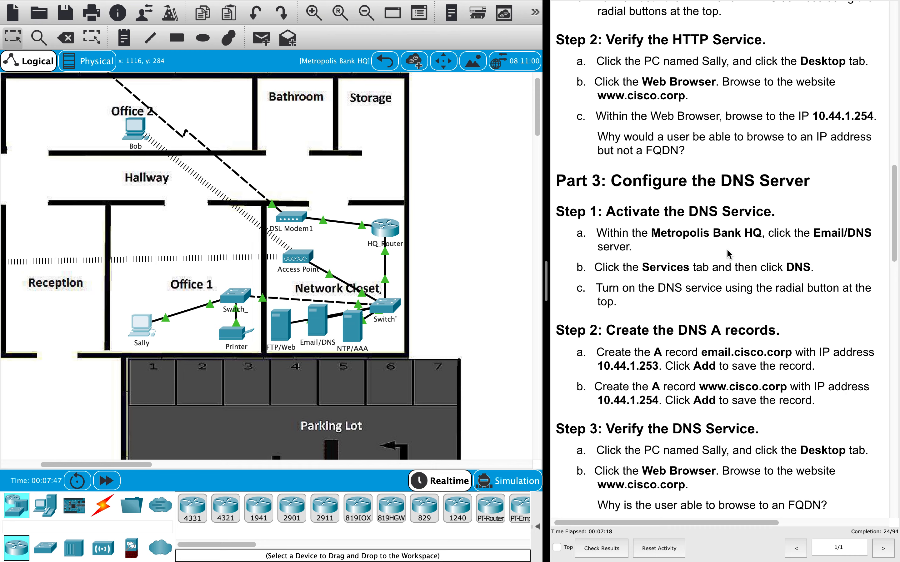
pyautogui.click(318, 326)
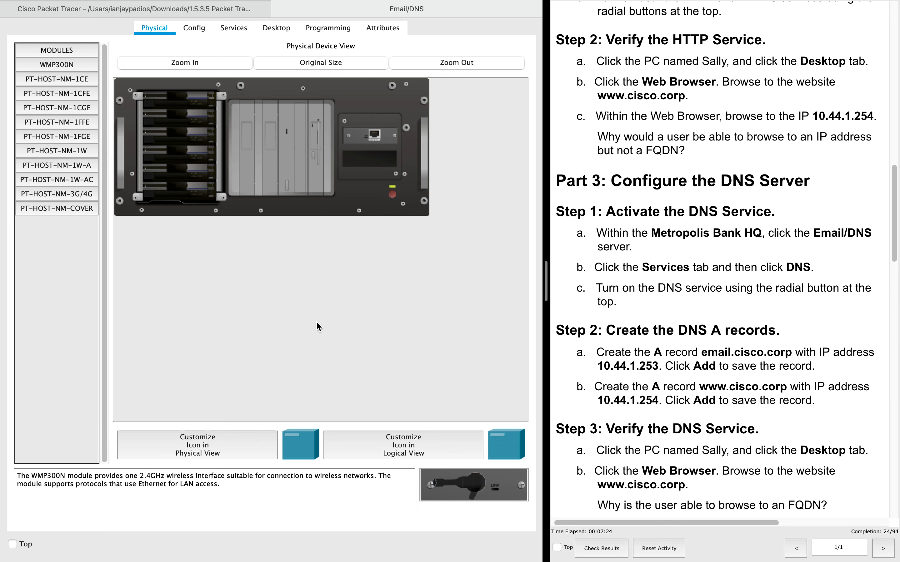
pyautogui.click(238, 29)
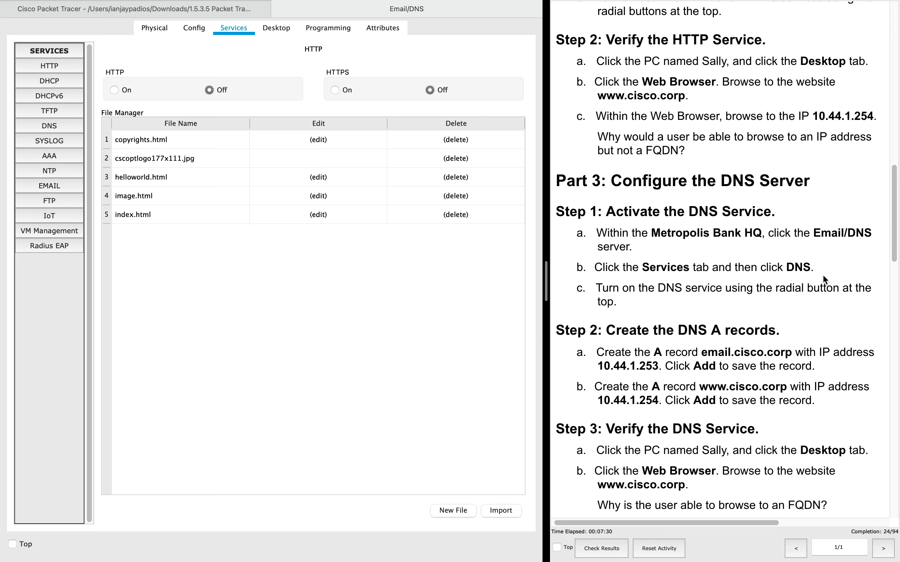
pyautogui.scroll(-1, 808, 271)
pyautogui.click(44, 128)
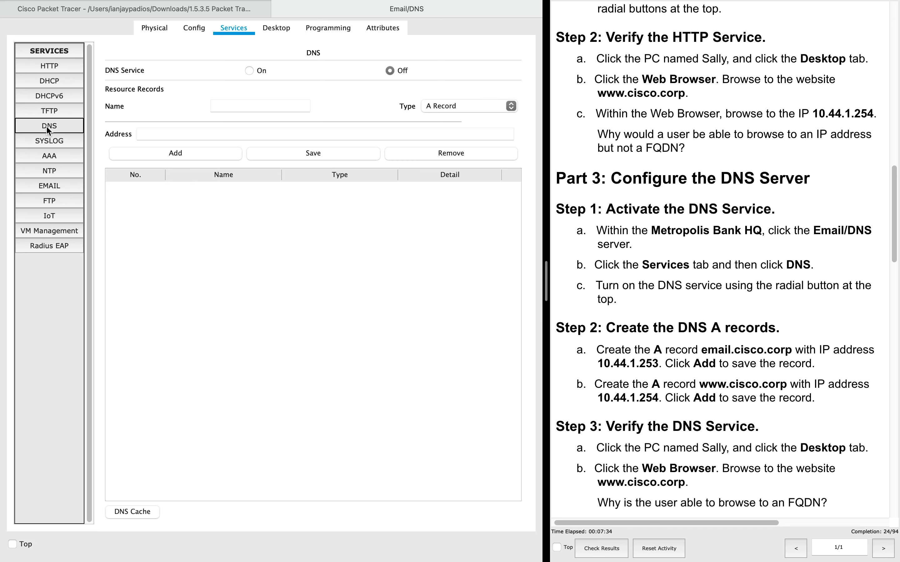
pyautogui.scroll(-1, 678, 278)
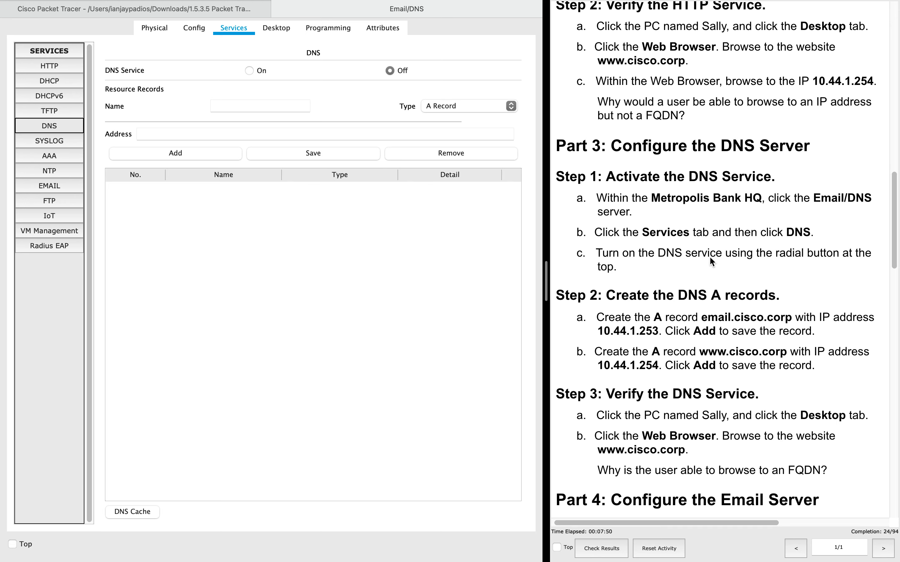
pyautogui.click(249, 71)
pyautogui.scroll(-2, 641, 399)
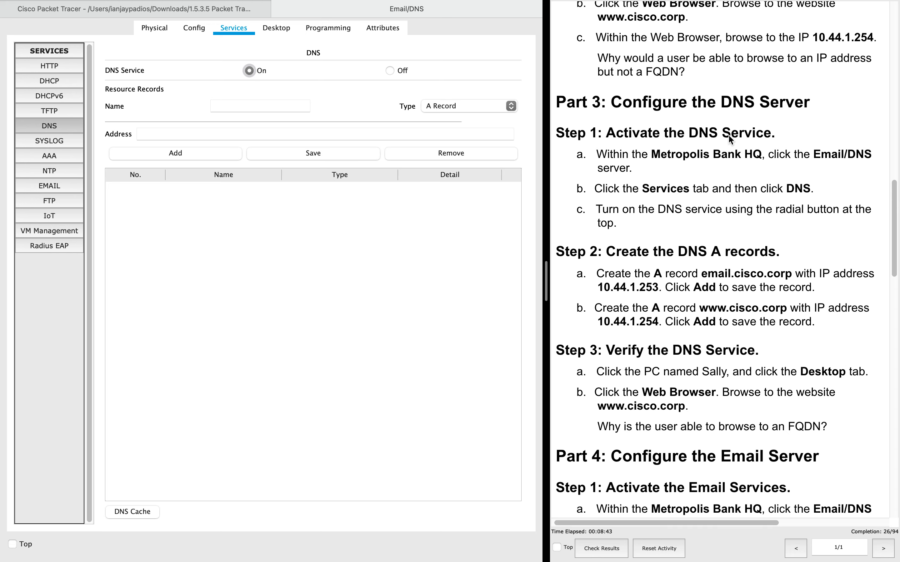
pyautogui.scroll(5, 729, 141)
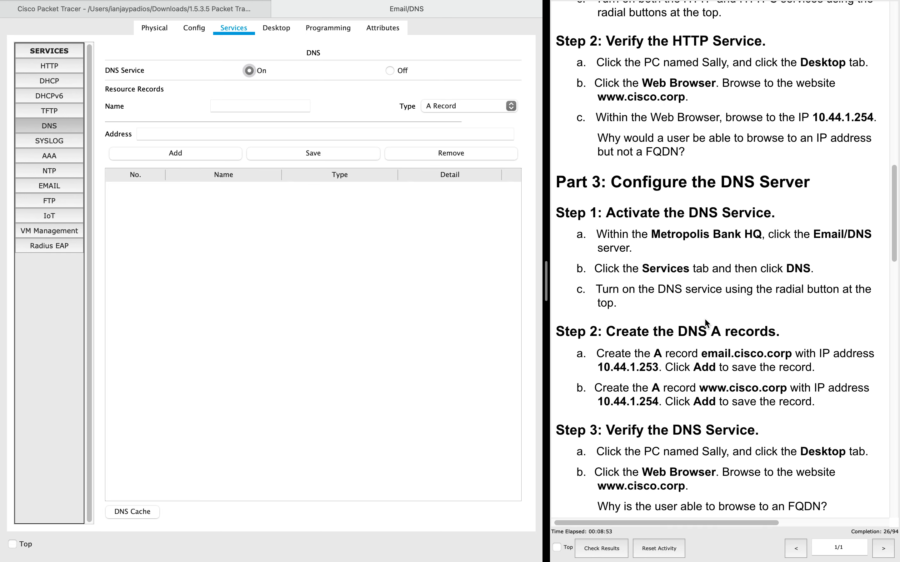
pyautogui.scroll(-3, 704, 318)
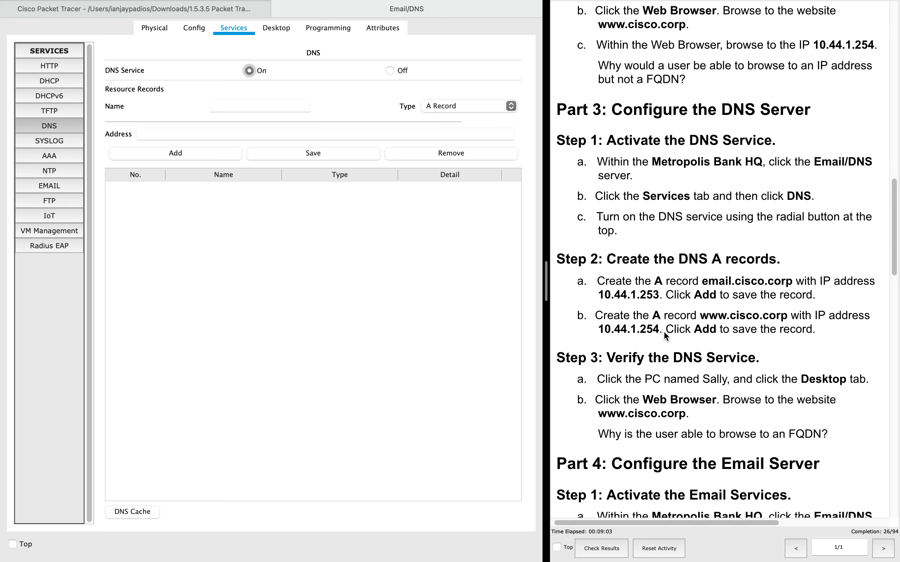
# - Add a DNS A record emai.cisco.corp pointing to 10.44.1.253
pyautogui.scroll(-1, 645, 283)
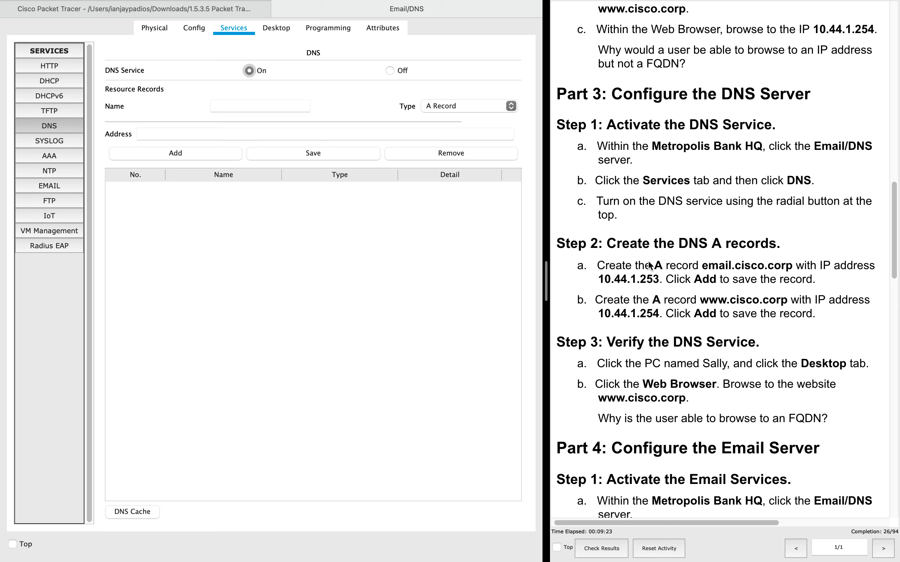
pyautogui.click(261, 105)
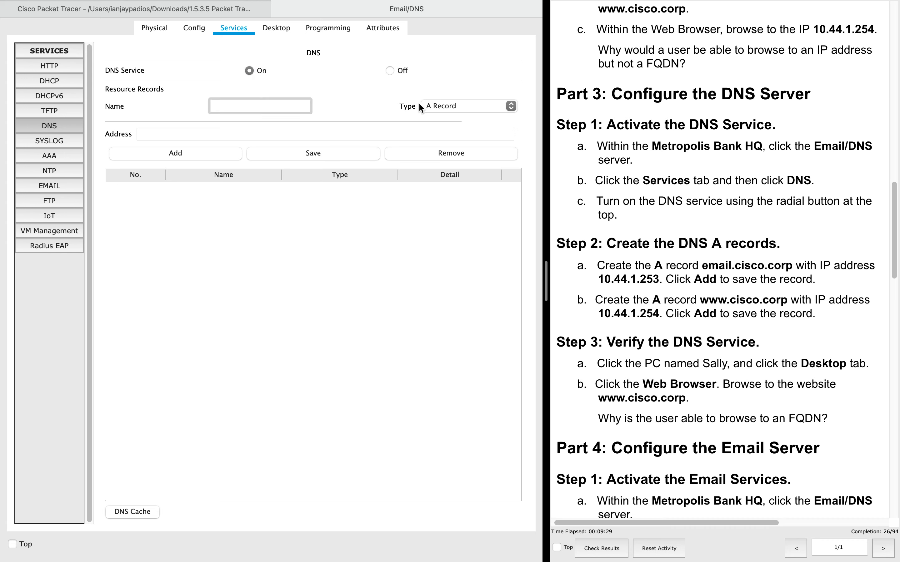
pyautogui.click(468, 107)
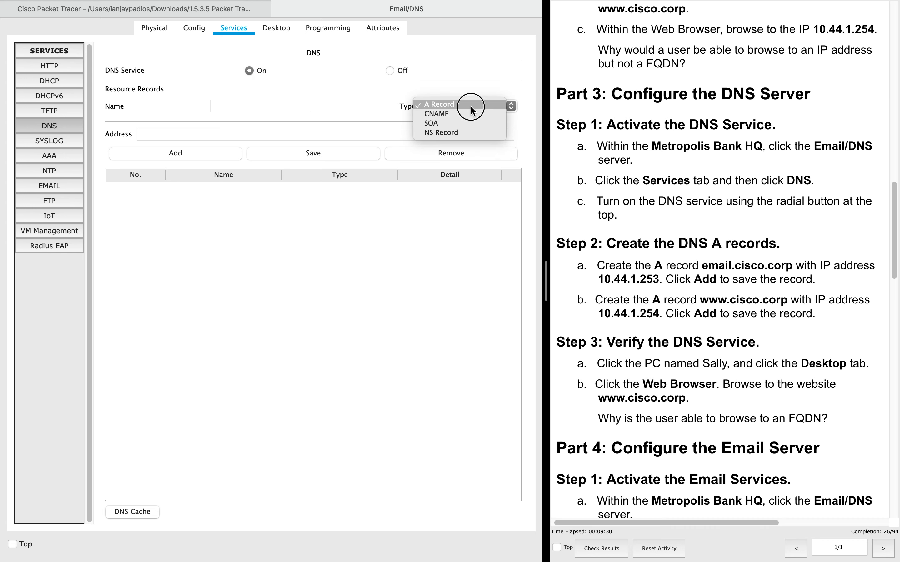
pyautogui.click(439, 105)
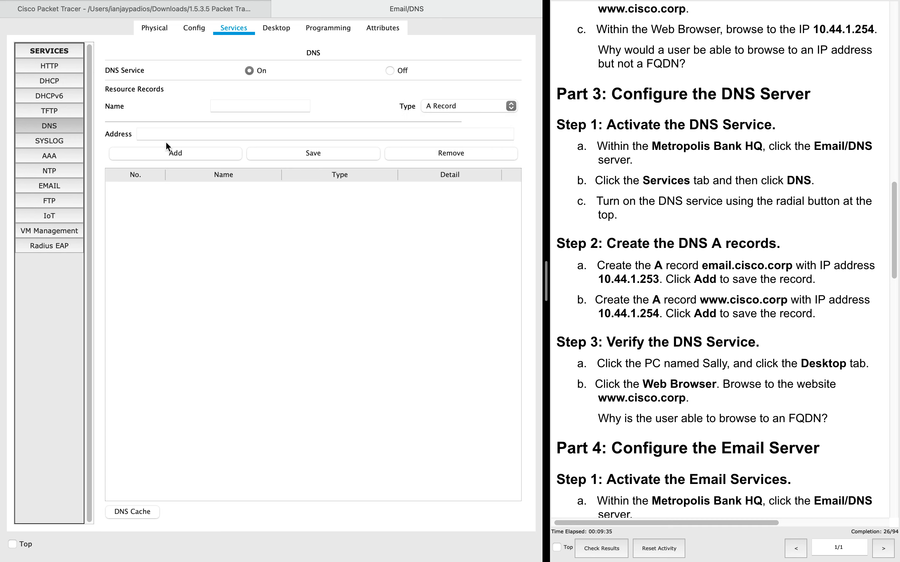
pyautogui.click(239, 108)
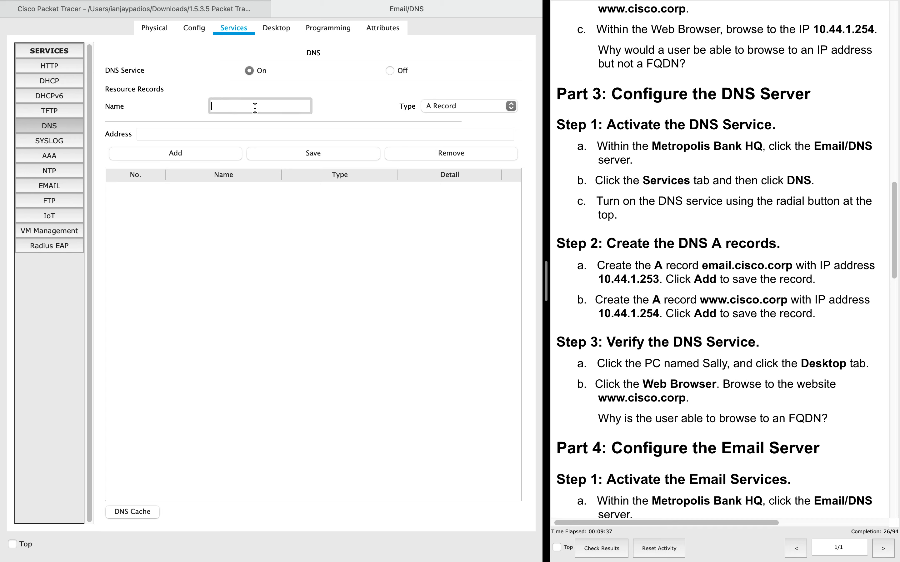
pyautogui.write('emai.cisco.corp')
pyautogui.click(198, 135)
pyautogui.write('10.44')
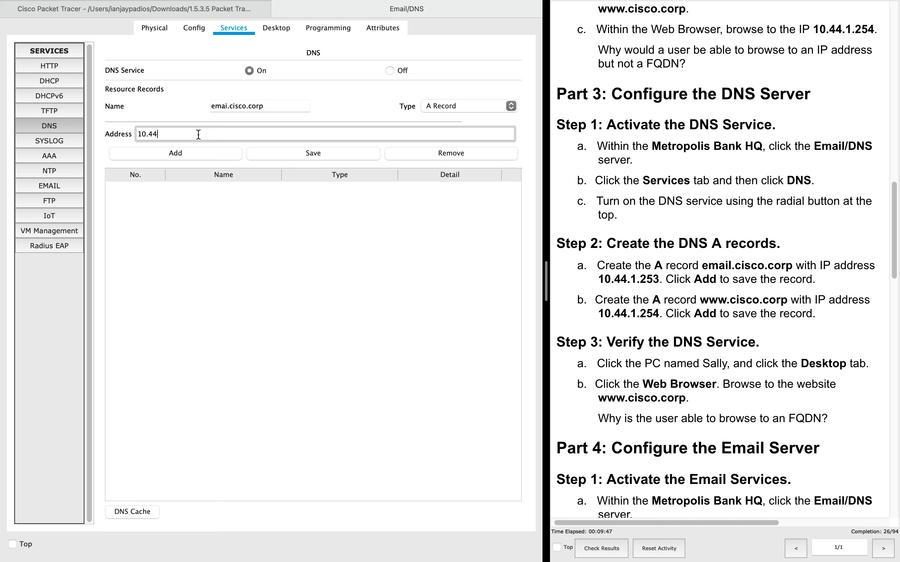
pyautogui.write('.1.253')
pyautogui.click(180, 152)
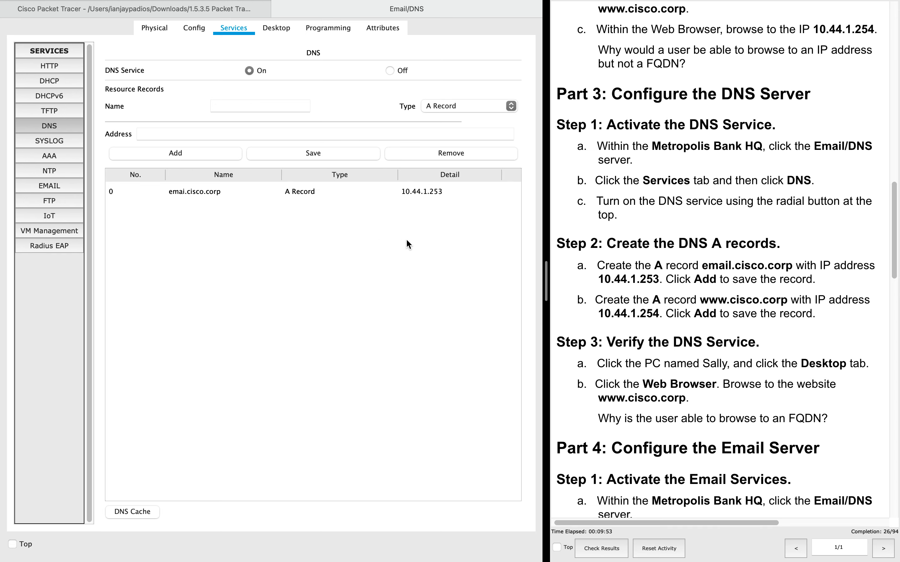
pyautogui.scroll(-2, 632, 297)
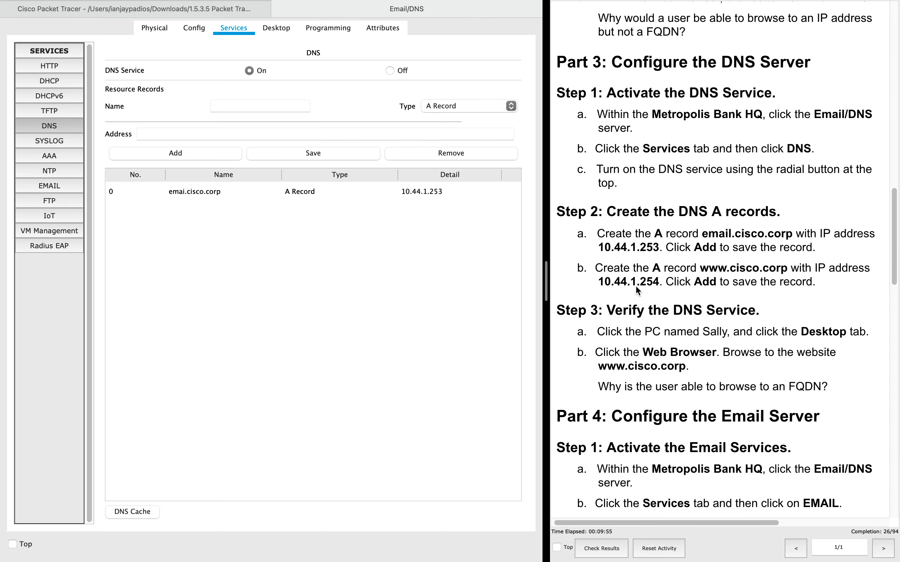
pyautogui.click(252, 99)
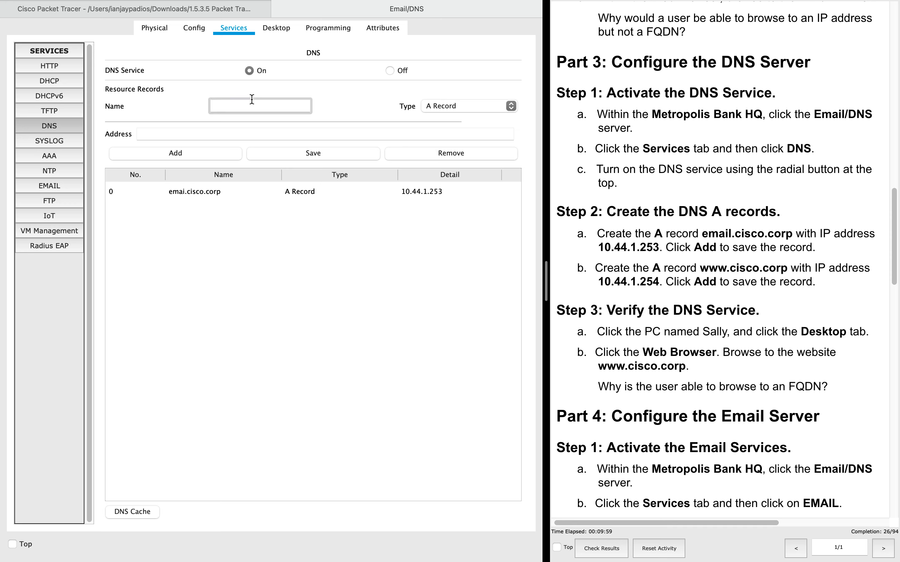
pyautogui.write('www.cisco.corp')
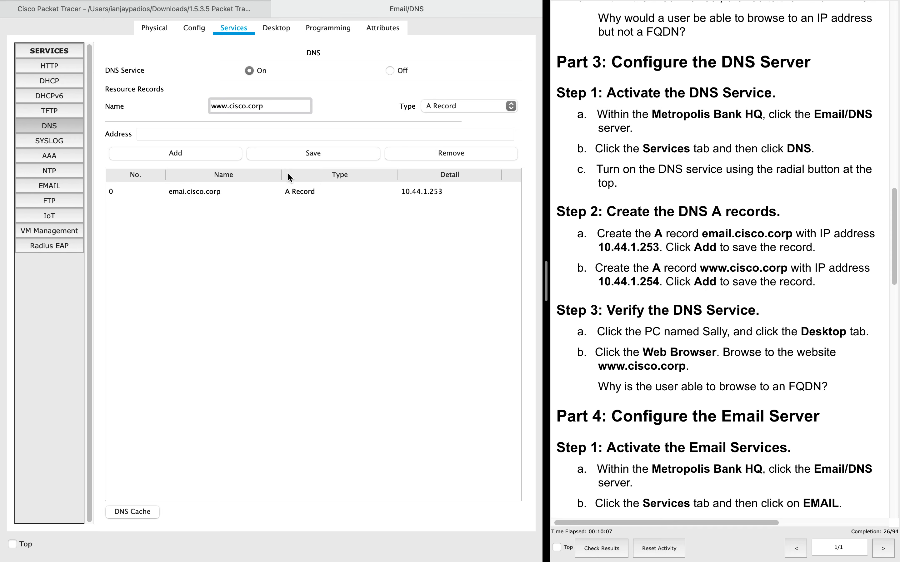
pyautogui.click(232, 135)
pyautogui.write('1')
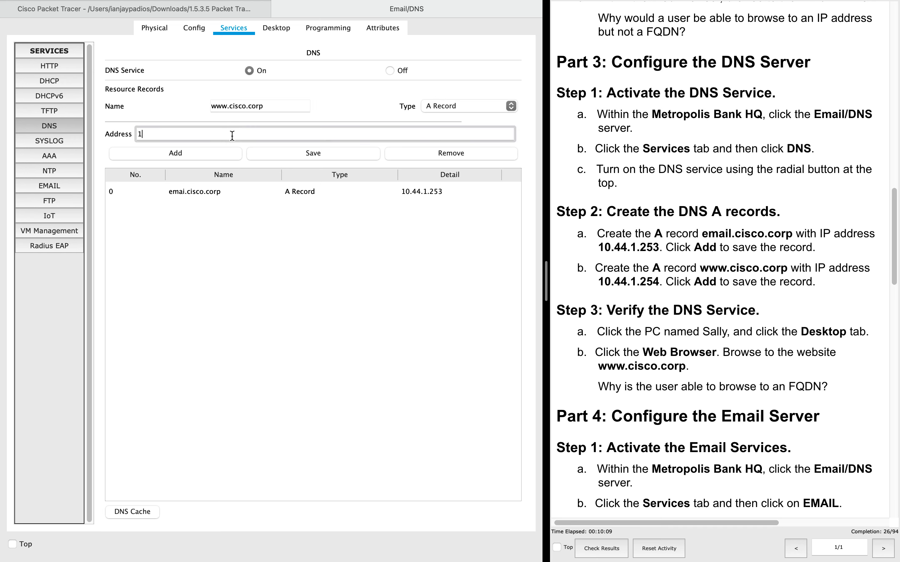
pyautogui.write('0.44.1.254')
pyautogui.moveTo(233, 137); pyautogui.dragTo(98, 130)
pyautogui.click(183, 153)
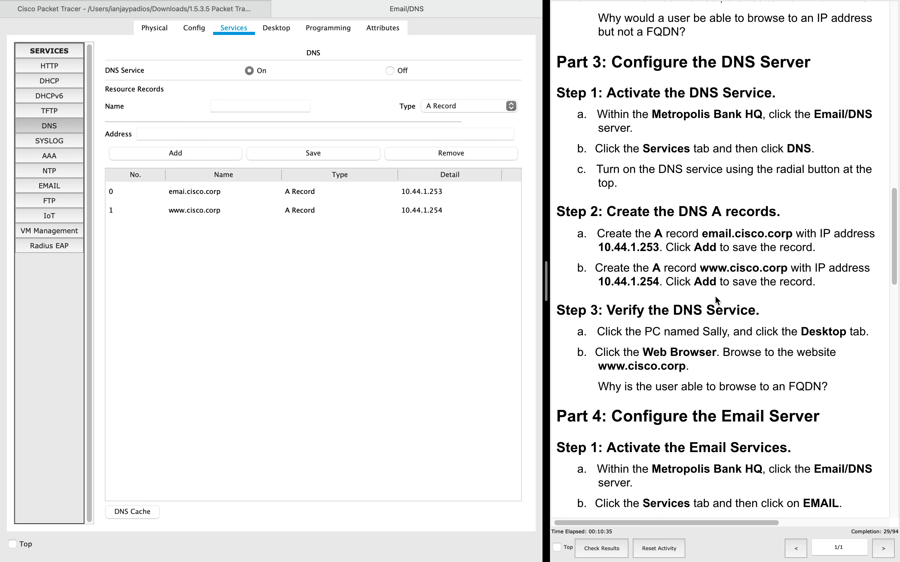
# - Dismiss the empty-name Save warning and close the Email/DNS server window
pyautogui.click(308, 151)
pyautogui.click(499, 294)
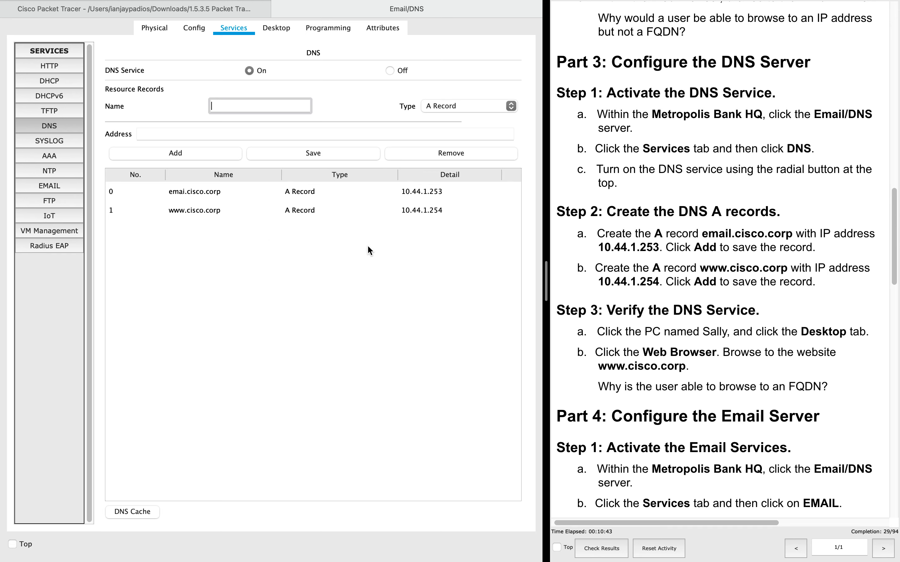
pyautogui.scroll(-3, 676, 351)
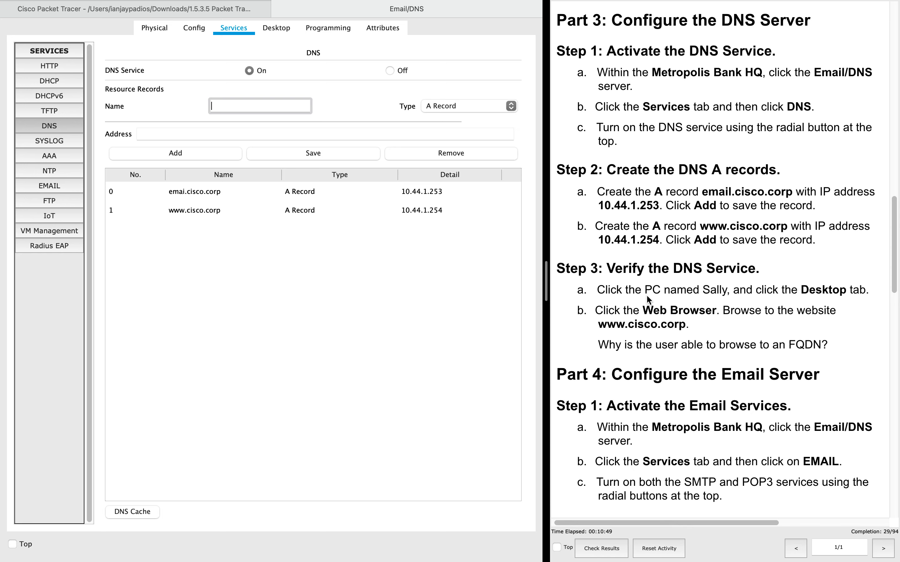
pyautogui.hscroll(-1, 647, 296)
pyautogui.click(338, 8)
pyautogui.click(281, 9)
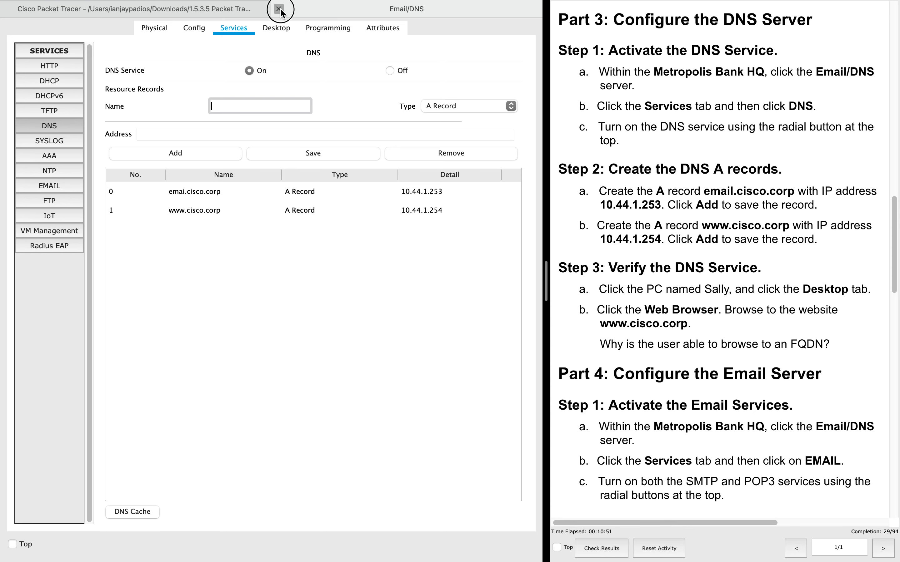
pyautogui.click(141, 330)
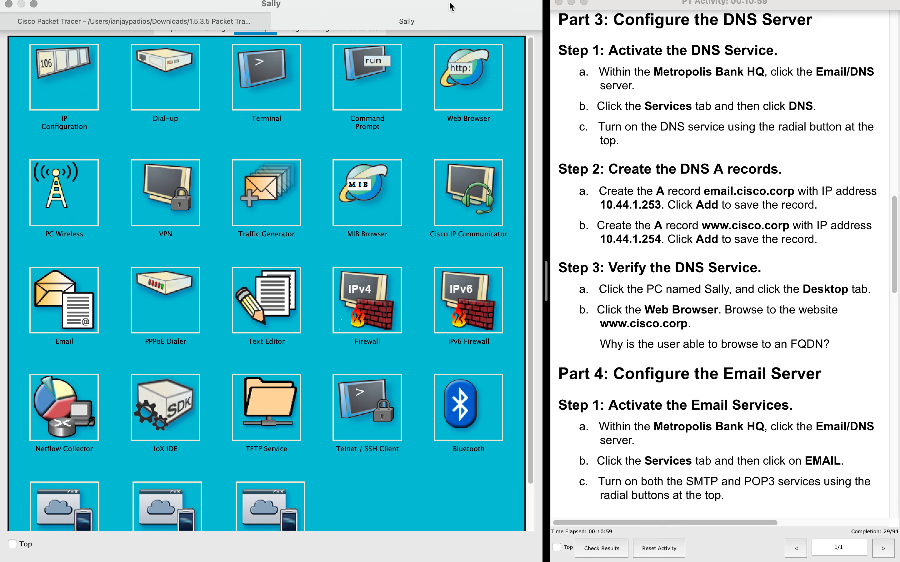
pyautogui.click(451, 77)
pyautogui.click(319, 71)
pyautogui.write('www.cisco.corp')
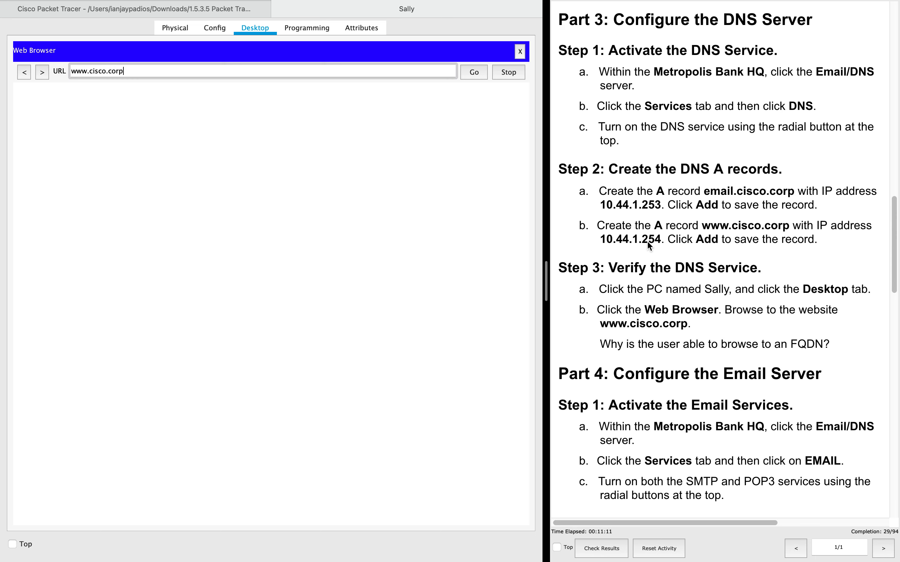
pyautogui.click(473, 72)
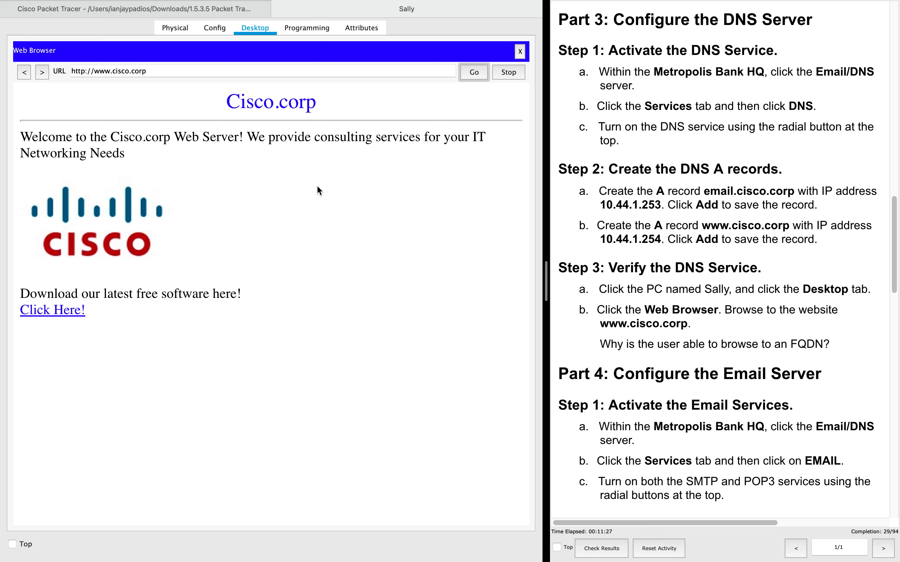
pyautogui.click(275, 10)
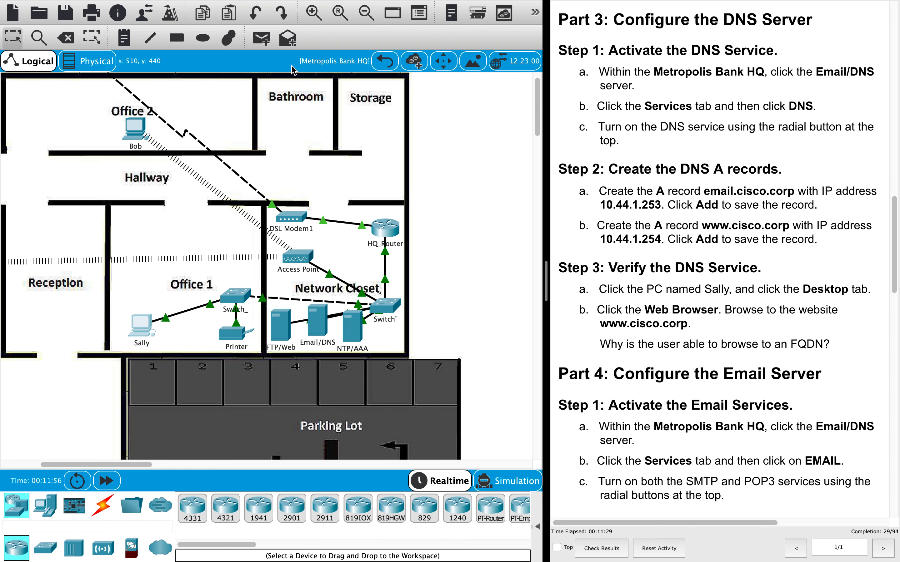
# - Open the Email/DNS server's Services tab and show its EMAIL settings
pyautogui.scroll(-5, 675, 358)
pyautogui.scroll(-2, 674, 358)
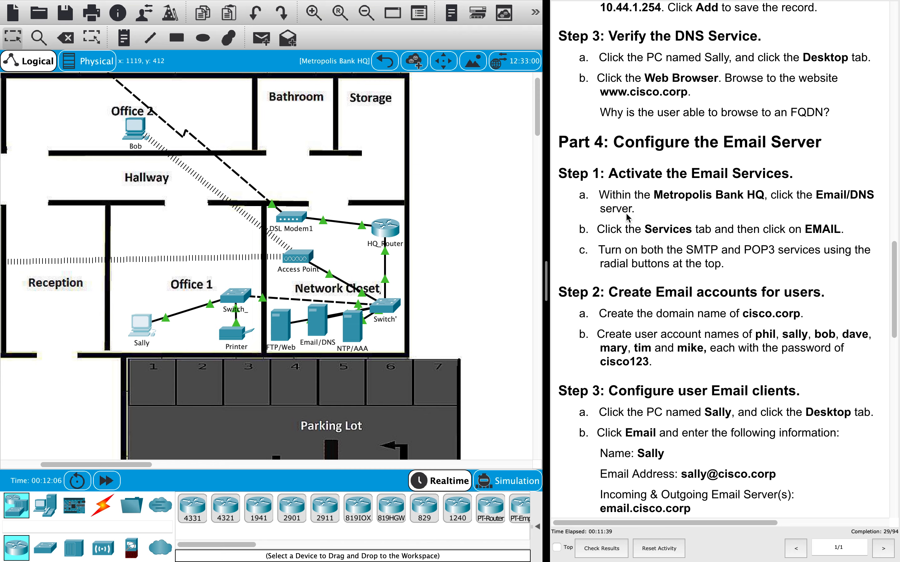
pyautogui.scroll(-1, 640, 188)
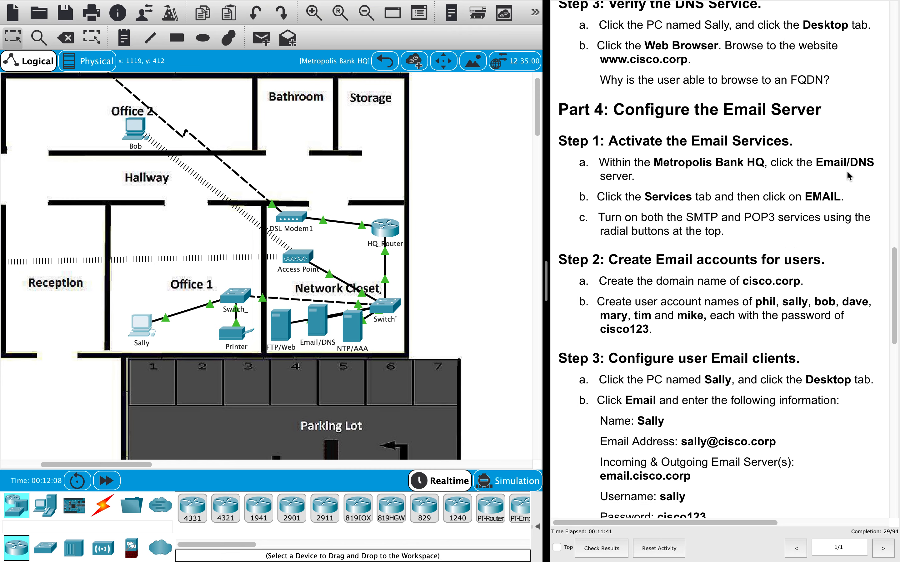
pyautogui.click(319, 328)
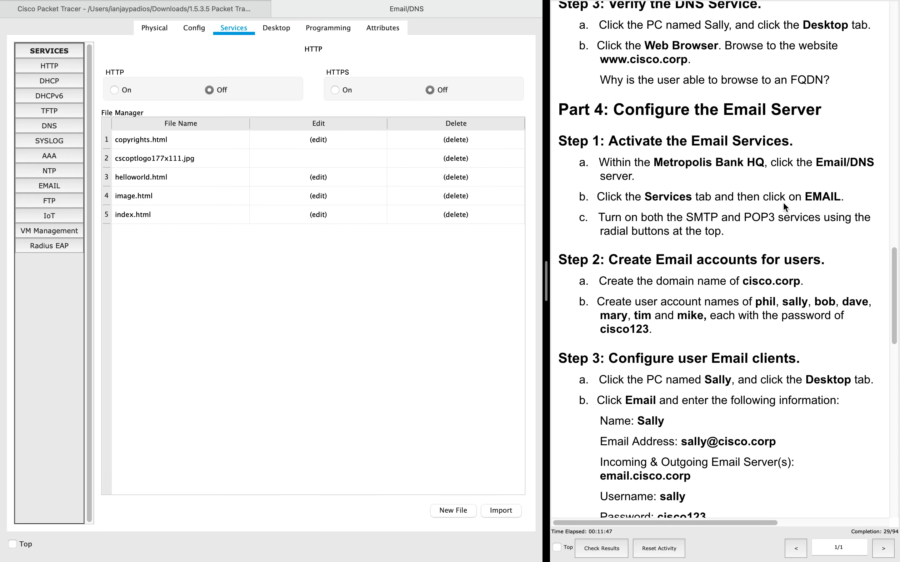
pyautogui.scroll(-2, 692, 214)
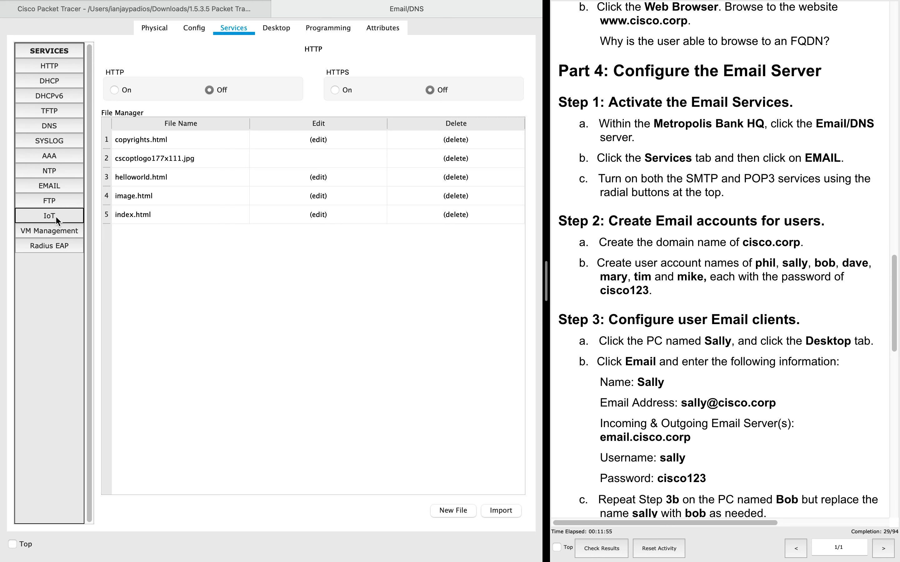
pyautogui.click(51, 187)
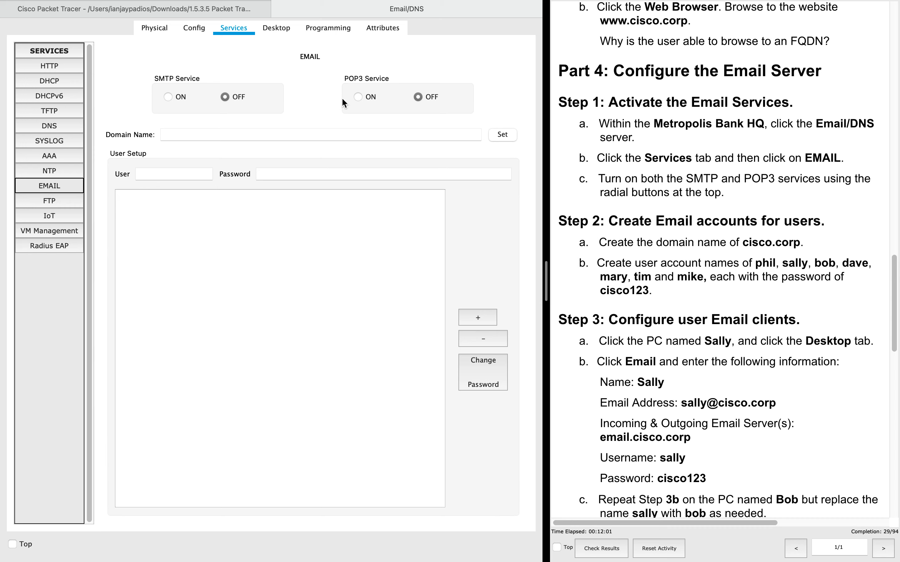
# - Turn SMTP and POP3 on and set the mail domain name to cisco.corp
pyautogui.click(359, 97)
pyautogui.click(168, 97)
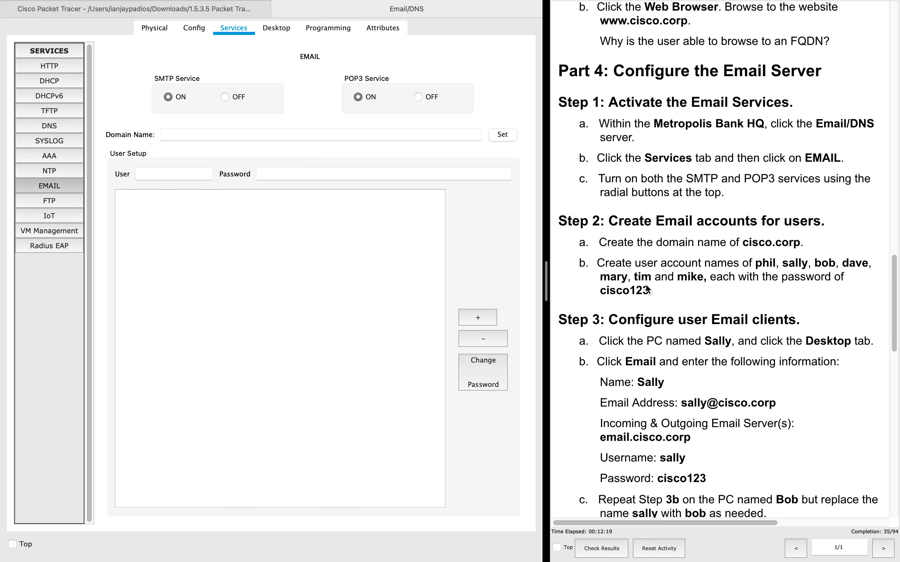
pyautogui.scroll(-3, 656, 283)
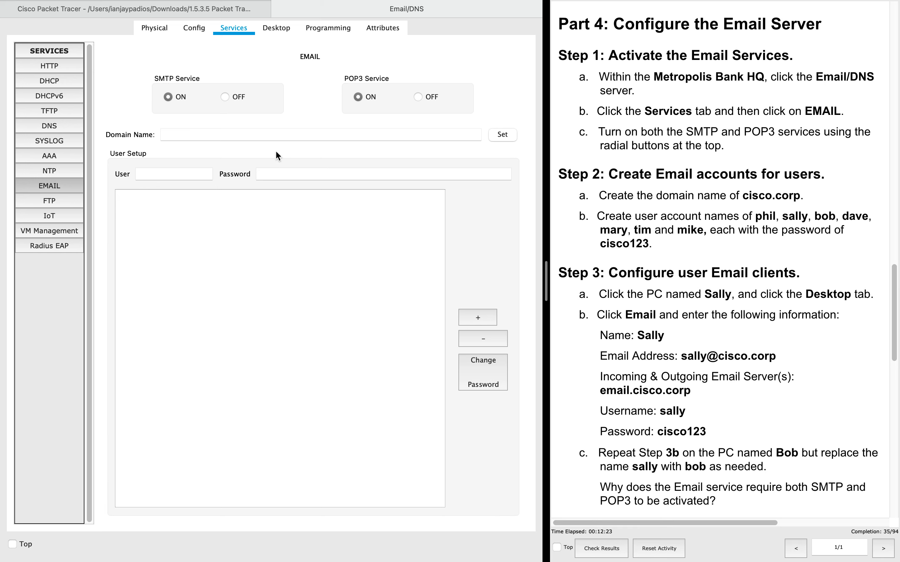
pyautogui.click(200, 133)
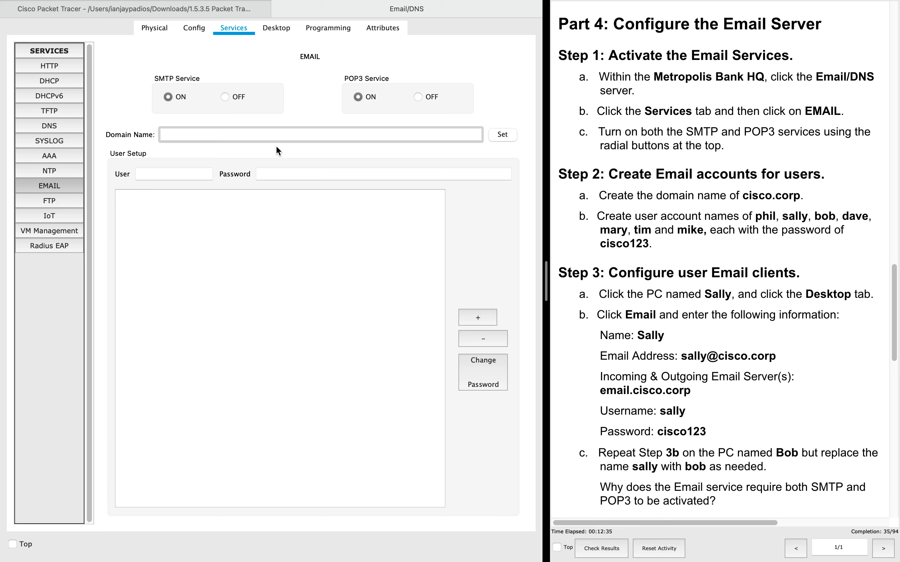
pyautogui.write('cisco.corp')
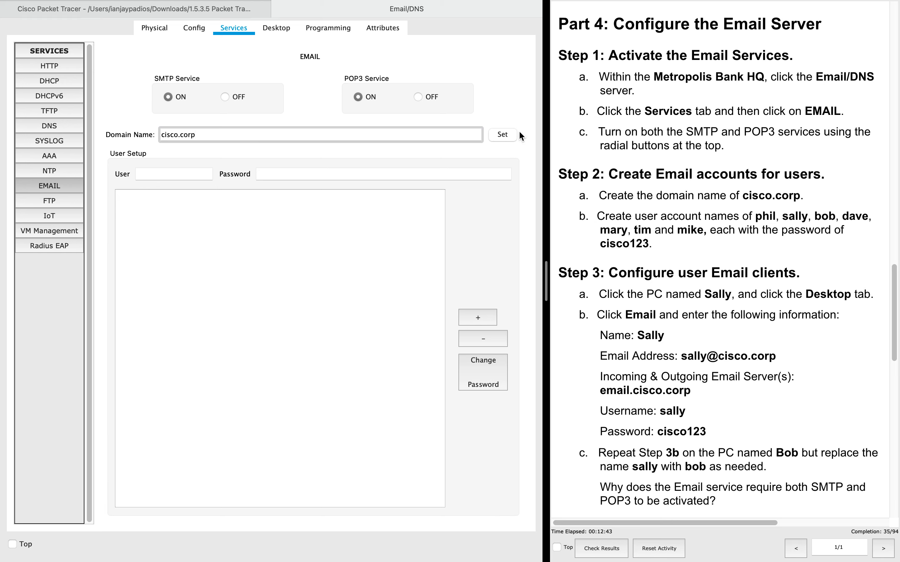
pyautogui.click(502, 134)
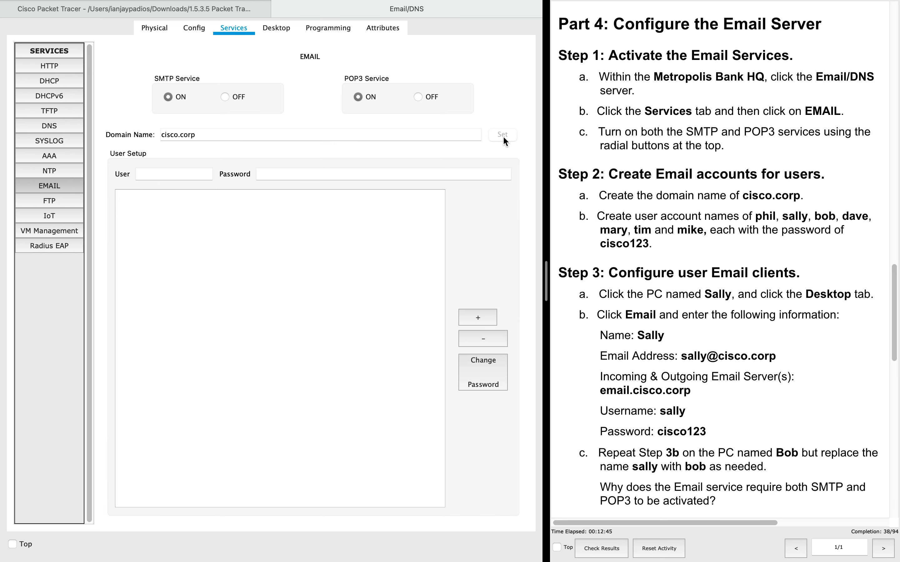
pyautogui.click(180, 175)
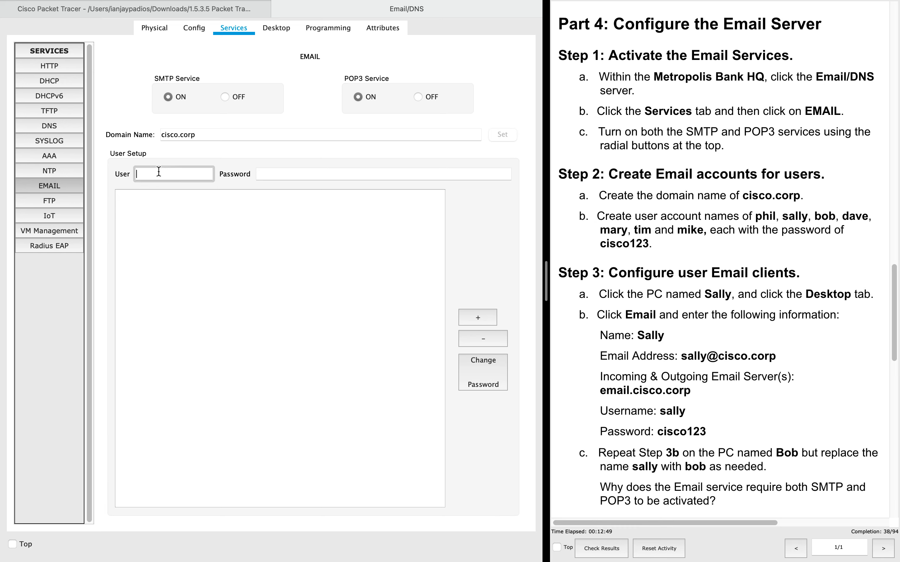
# - Add mail account phil with the lab password and re-apply the cisco.corp domain
pyautogui.write('phil')
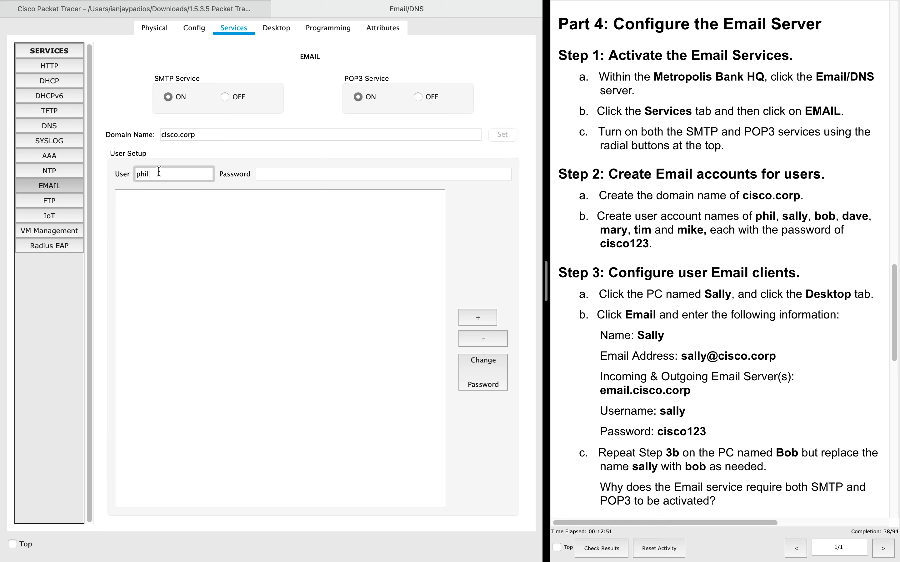
pyautogui.press('Tab')
pyautogui.write('cisco123')
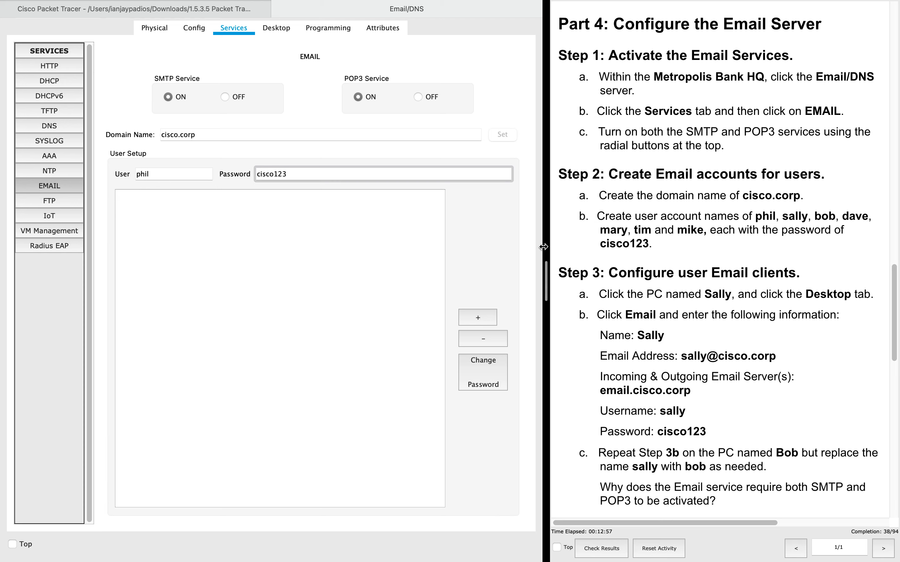
pyautogui.click(478, 318)
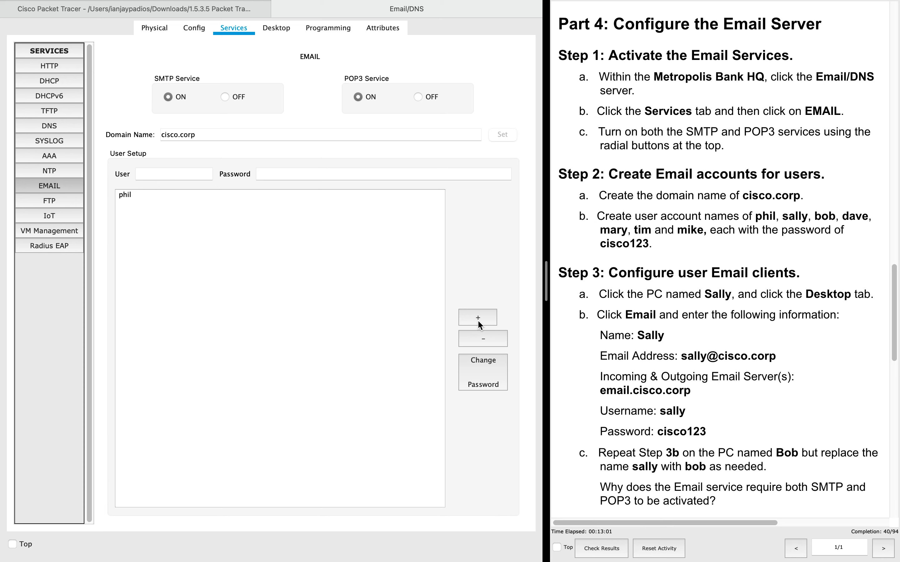
pyautogui.click(221, 136)
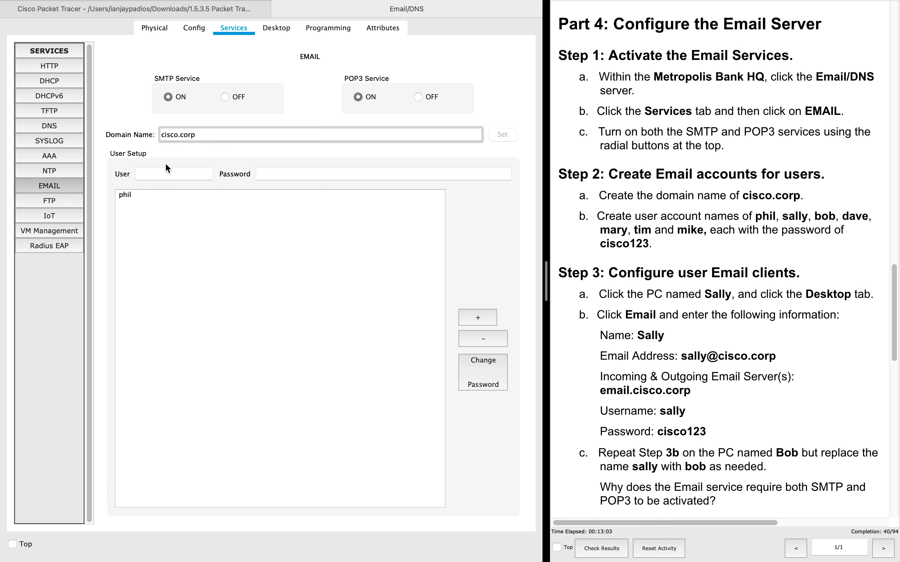
pyautogui.moveTo(201, 137); pyautogui.dragTo(260, 137)
pyautogui.click(505, 135)
# - Add mail accounts sally and bob, each with the lab password
pyautogui.click(170, 176)
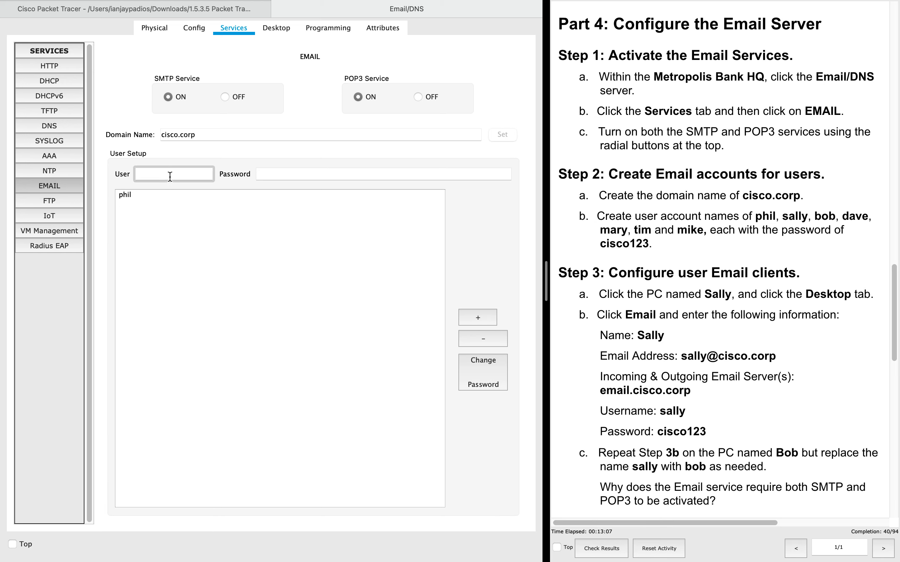
pyautogui.write('sally')
pyautogui.press('Tab')
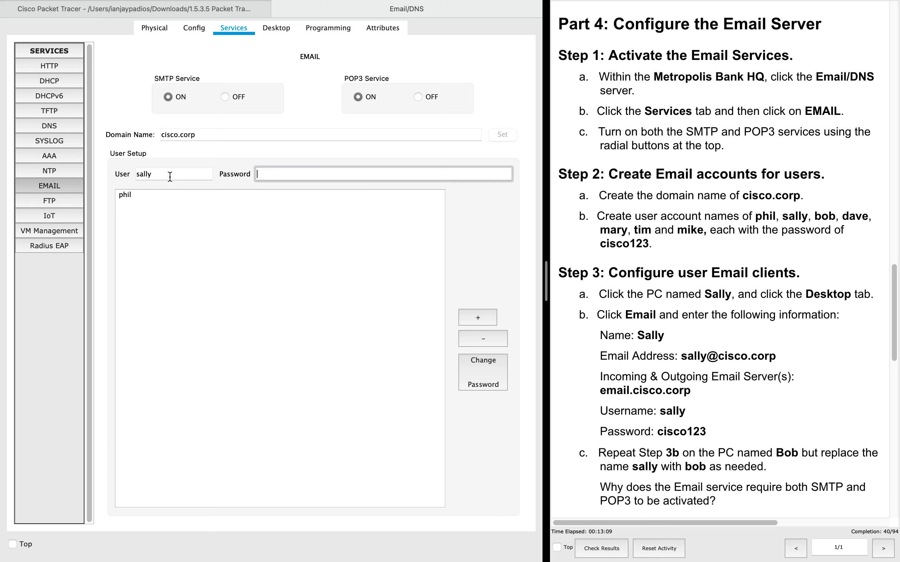
pyautogui.write('cisco123')
pyautogui.click(478, 317)
pyautogui.click(164, 174)
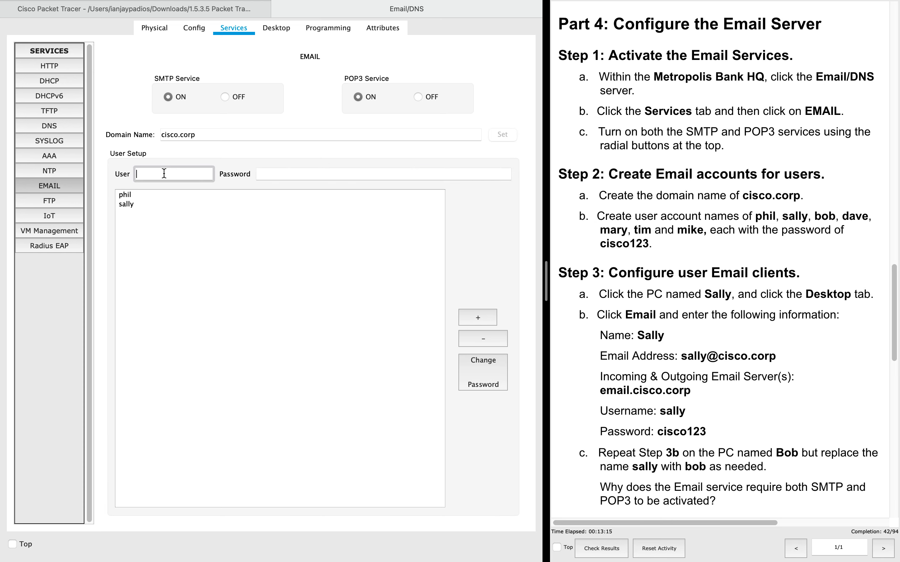
pyautogui.write('bob')
pyautogui.press('Tab')
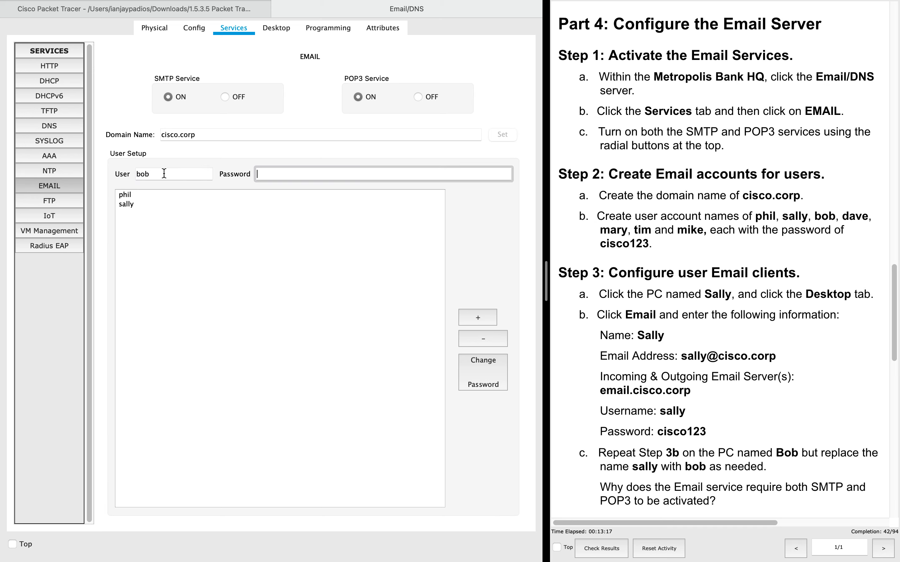
pyautogui.write('cisco123')
pyautogui.click(483, 318)
# - Add mail accounts dave and mary with the lab password
pyautogui.click(183, 174)
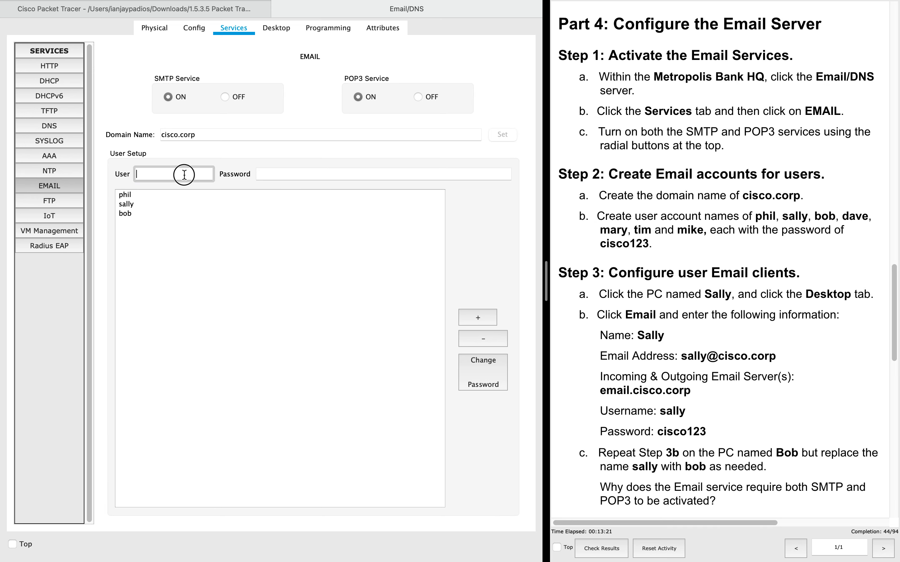
pyautogui.write('dave')
pyautogui.press('Tab')
pyautogui.write('cisco123')
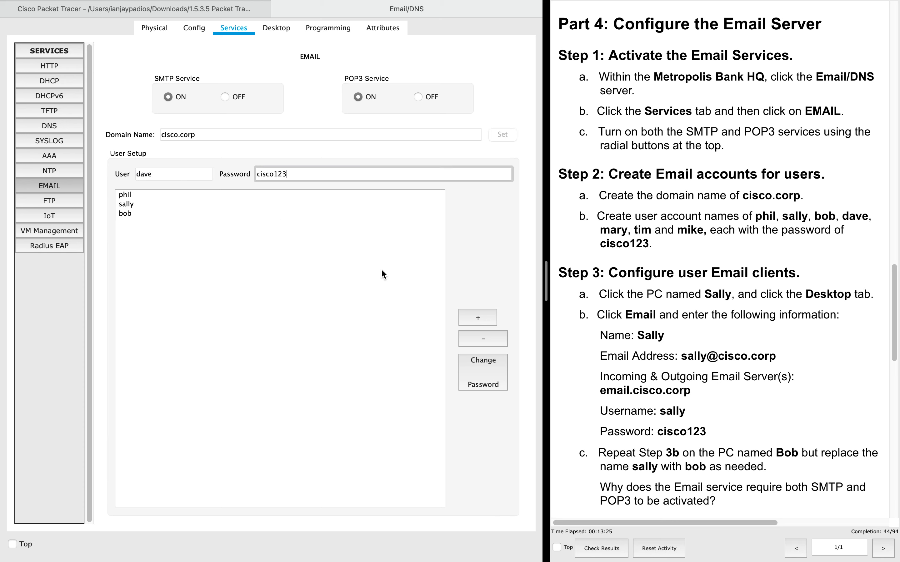
pyautogui.click(483, 314)
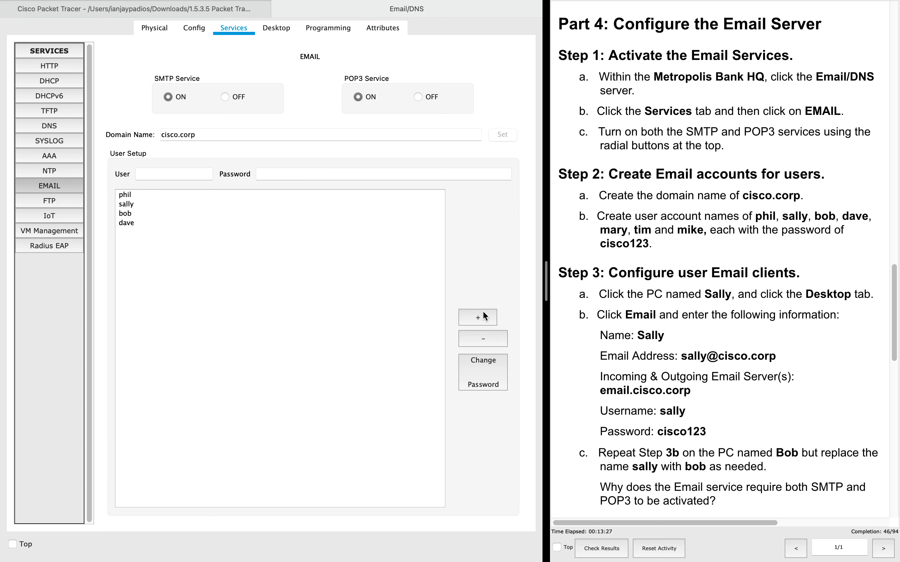
pyautogui.click(199, 177)
pyautogui.write('mary')
pyautogui.press('Tab')
pyautogui.write('cisco123')
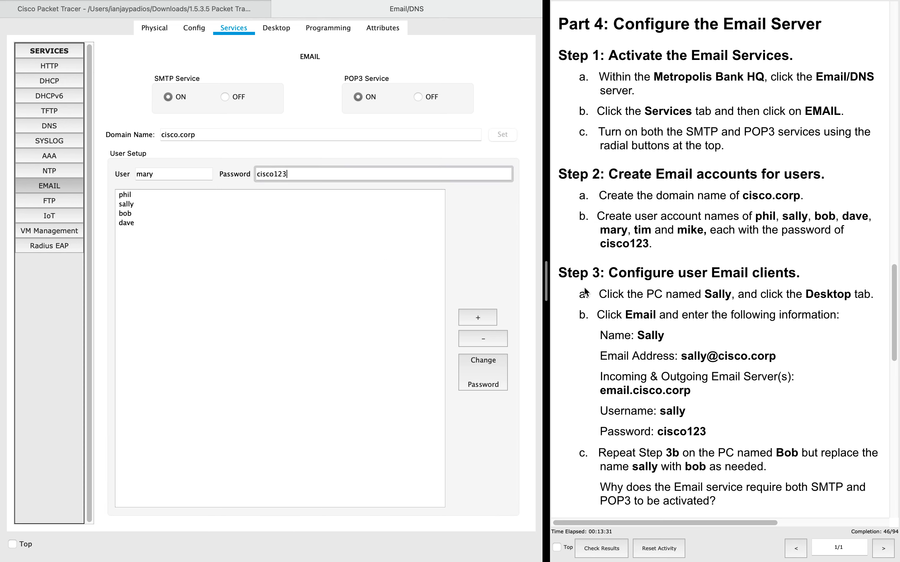
pyautogui.click(478, 321)
# - Add the last two mail accounts, tim and mike, with the lab password
pyautogui.click(175, 174)
pyautogui.write('rtime')
pyautogui.press('Tab')
pyautogui.doubleClick(175, 174)
pyautogui.write('tim')
pyautogui.press('Tab')
pyautogui.write('cisco123')
pyautogui.click(471, 325)
pyautogui.click(150, 175)
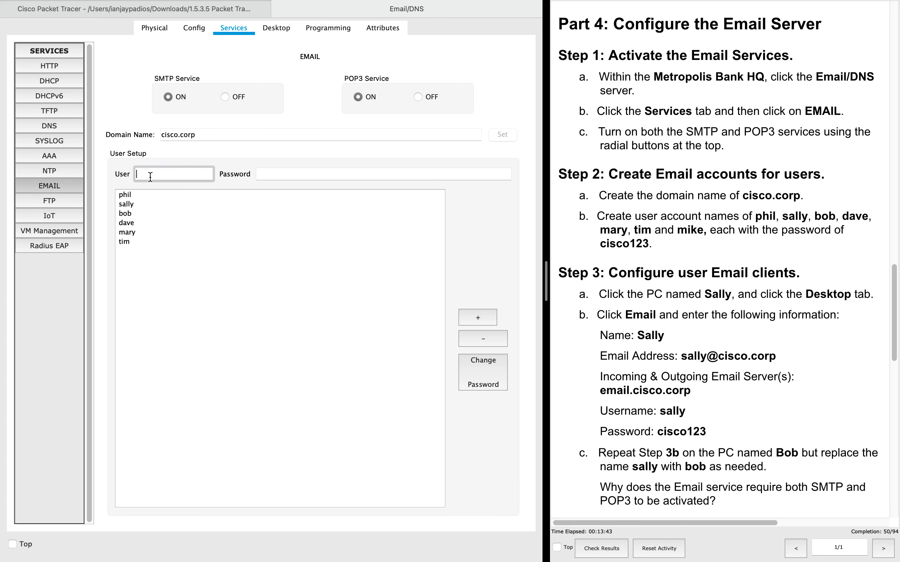
pyautogui.write('mike')
pyautogui.press('Tab')
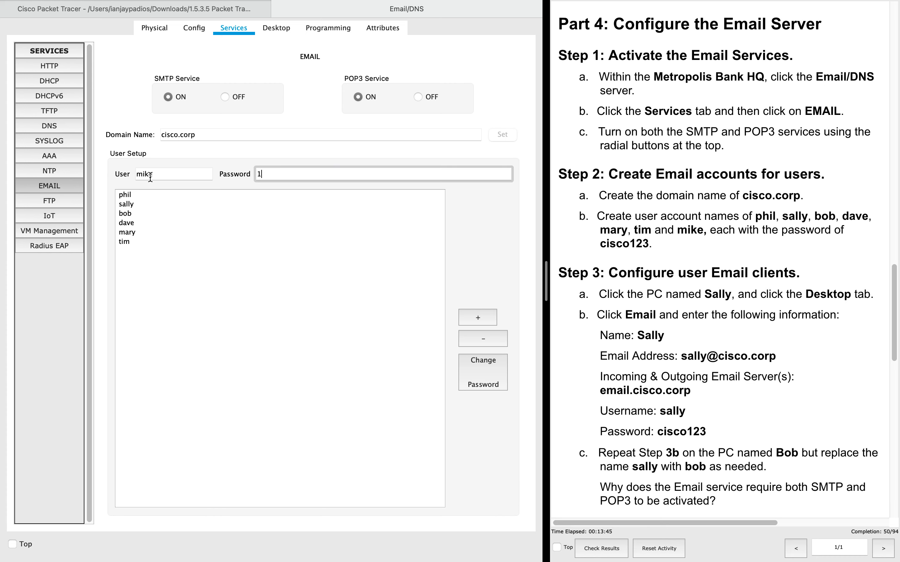
pyautogui.write('csc')
pyautogui.press('BackSpace')
pyautogui.press('BackSpace')
pyautogui.write('isco123')
pyautogui.click(476, 316)
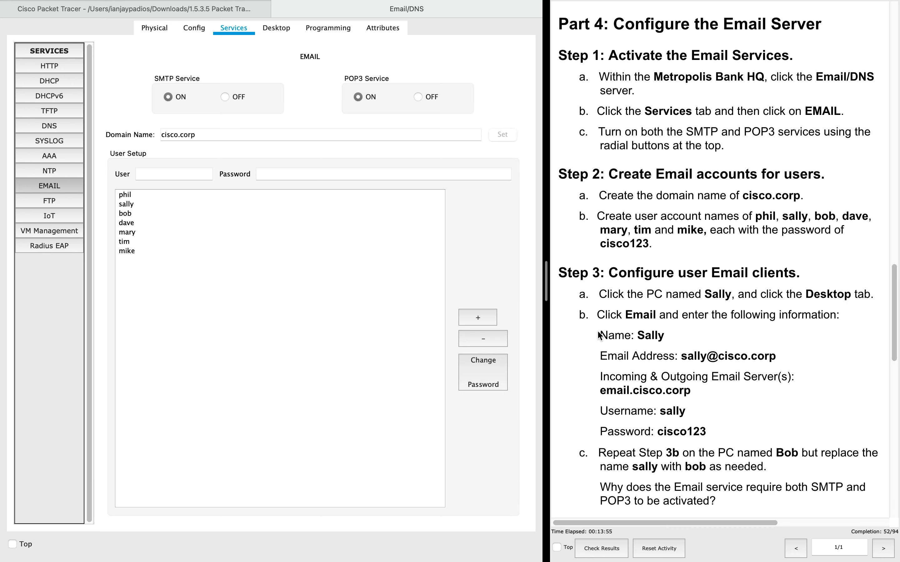
pyautogui.scroll(-5, 667, 364)
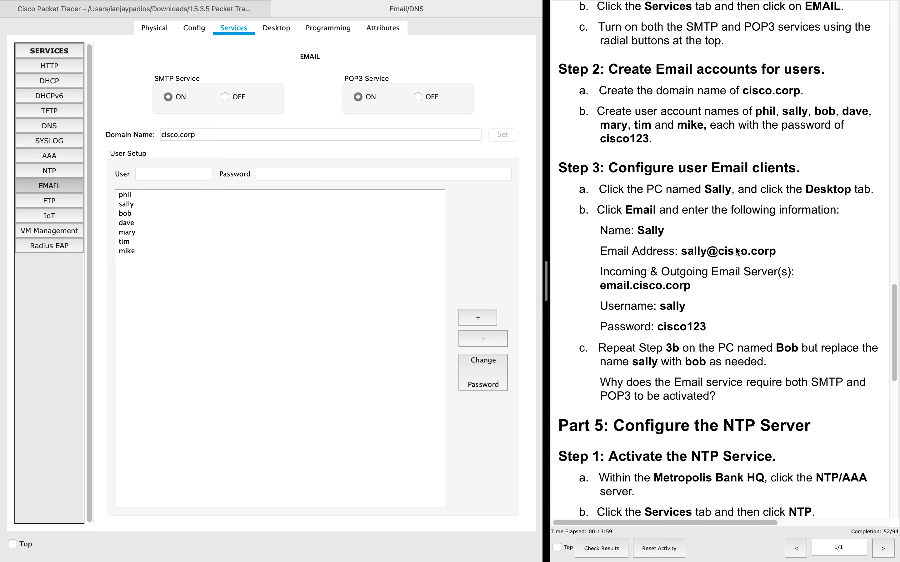
pyautogui.scroll(3, 735, 246)
pyautogui.scroll(-1, 735, 246)
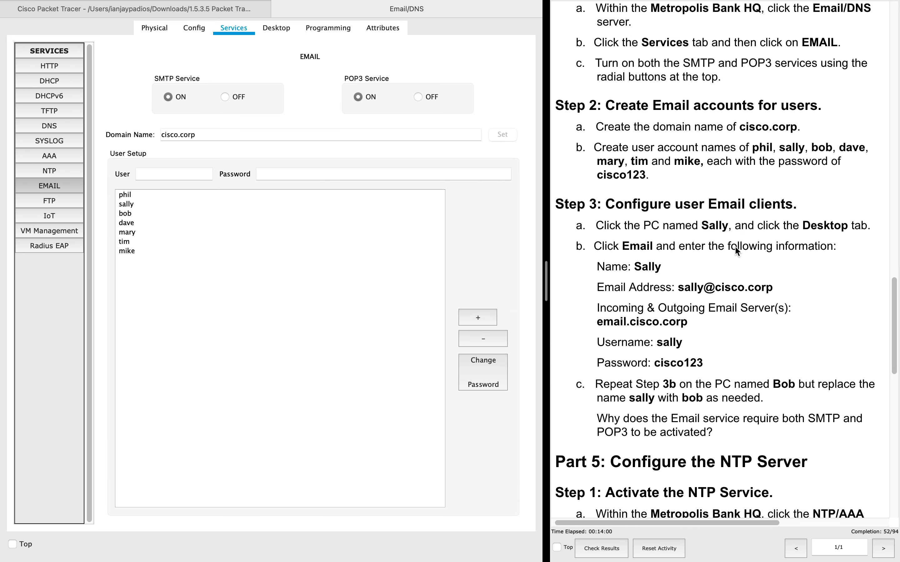
# - Close the Email/DNS server window and widen the activity instructions panel
pyautogui.click(279, 8)
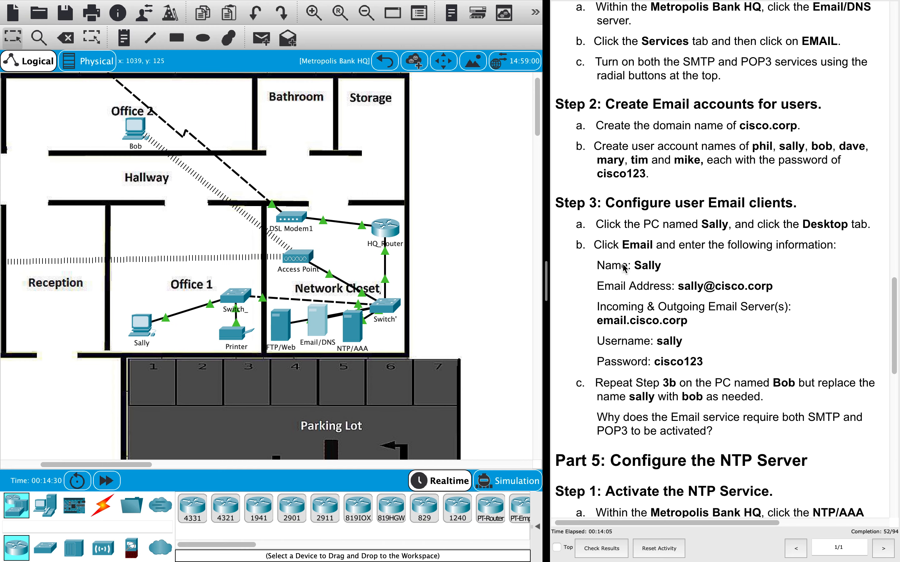
pyautogui.scroll(-2, 657, 283)
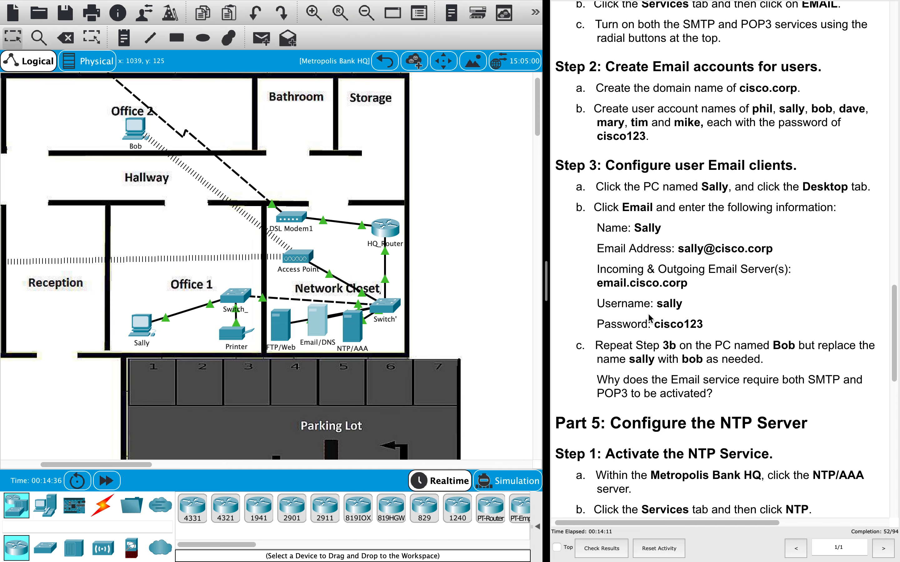
pyautogui.moveTo(544, 274); pyautogui.dragTo(408, 273)
# - Open Check Results to see the 52/94 score
pyautogui.scroll(-2, 574, 289)
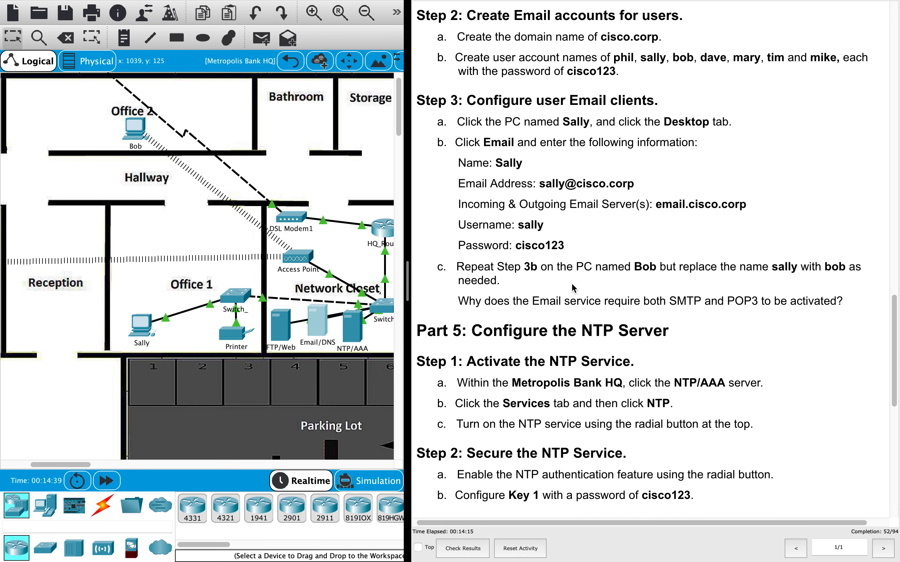
pyautogui.click(463, 553)
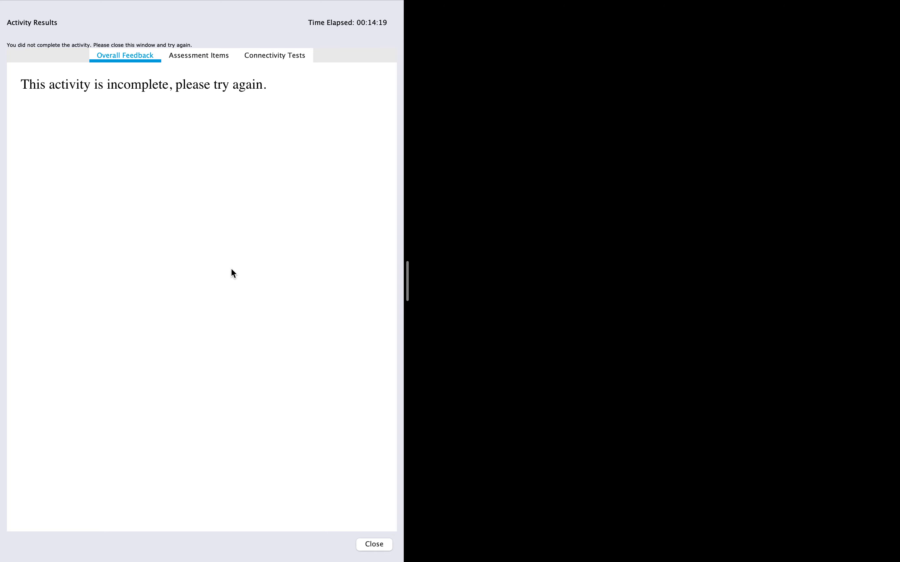
pyautogui.scroll(-1, 234, 265)
pyautogui.scroll(2, 234, 265)
pyautogui.scroll(2, 233, 264)
pyautogui.click(199, 56)
pyautogui.click(116, 56)
pyautogui.click(217, 56)
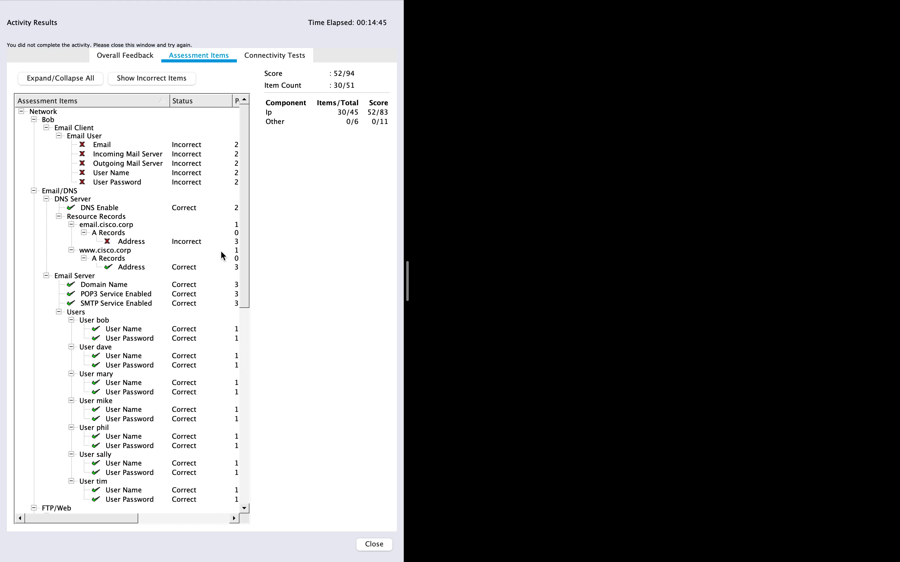
pyautogui.moveTo(249, 211); pyautogui.dragTo(305, 145)
pyautogui.click(276, 58)
pyautogui.click(211, 57)
# - Close the Activity Results and take Packet Tracer out of full screen
pyautogui.click(123, 56)
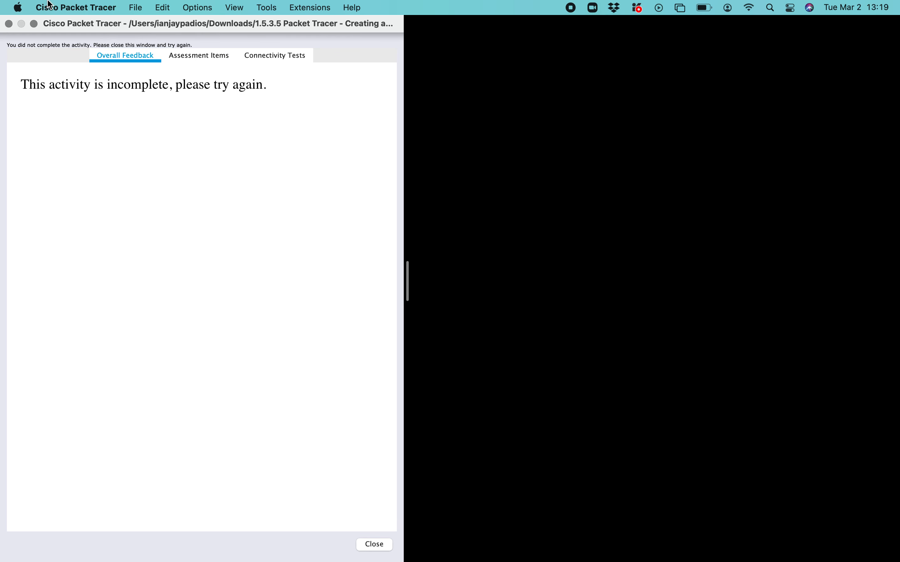
pyautogui.click(375, 545)
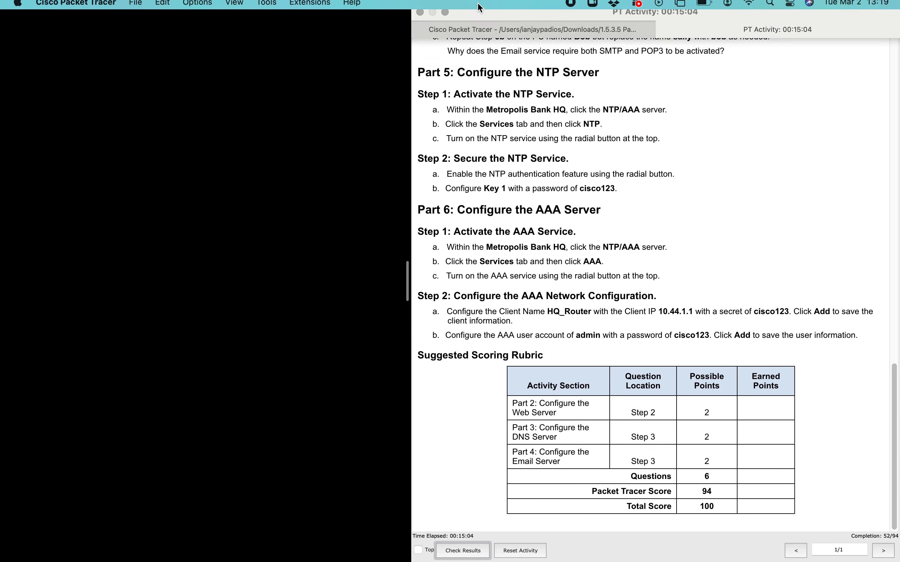
pyautogui.click(445, 24)
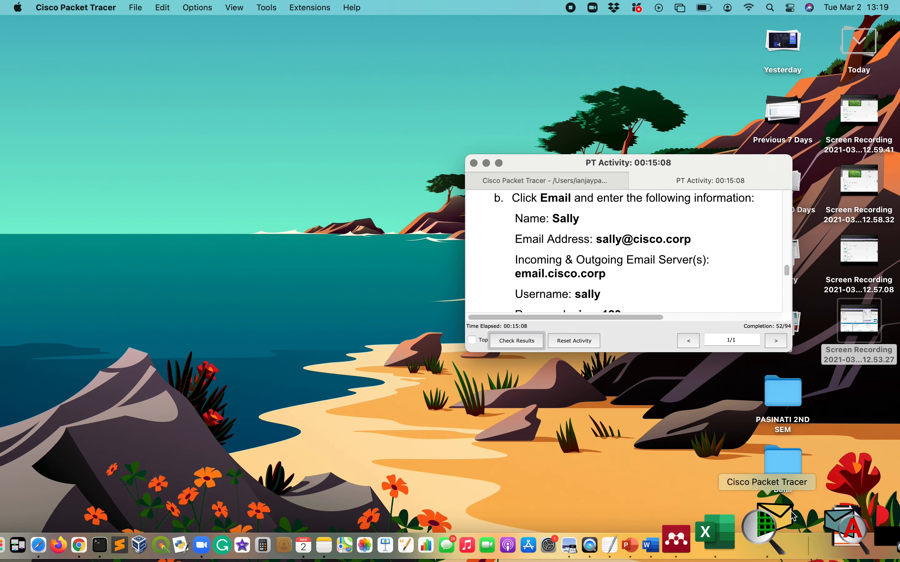
# - Bring the activity instructions window forward, move it up-left, and close the Excel start window
pyautogui.click(786, 529)
pyautogui.click(765, 531)
pyautogui.click(779, 535)
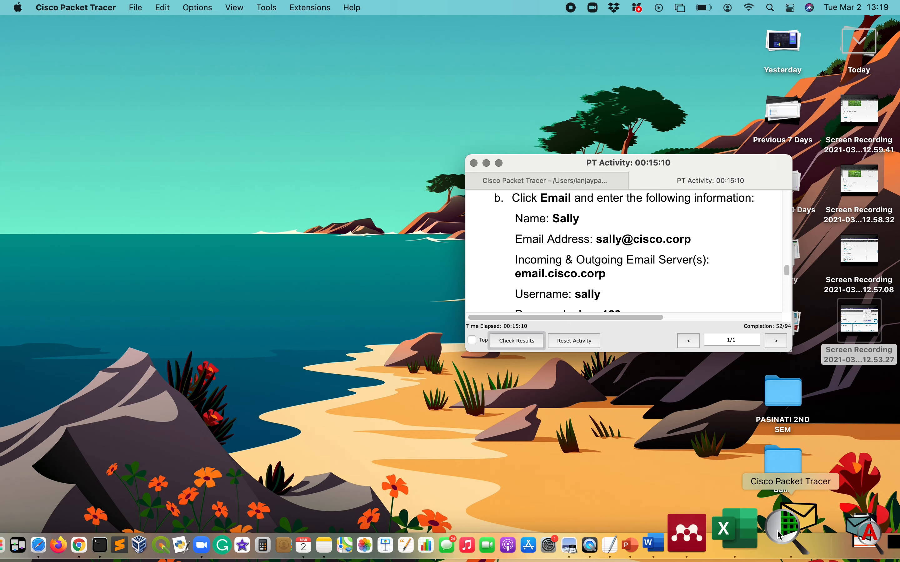
pyautogui.moveTo(546, 163); pyautogui.dragTo(451, 98)
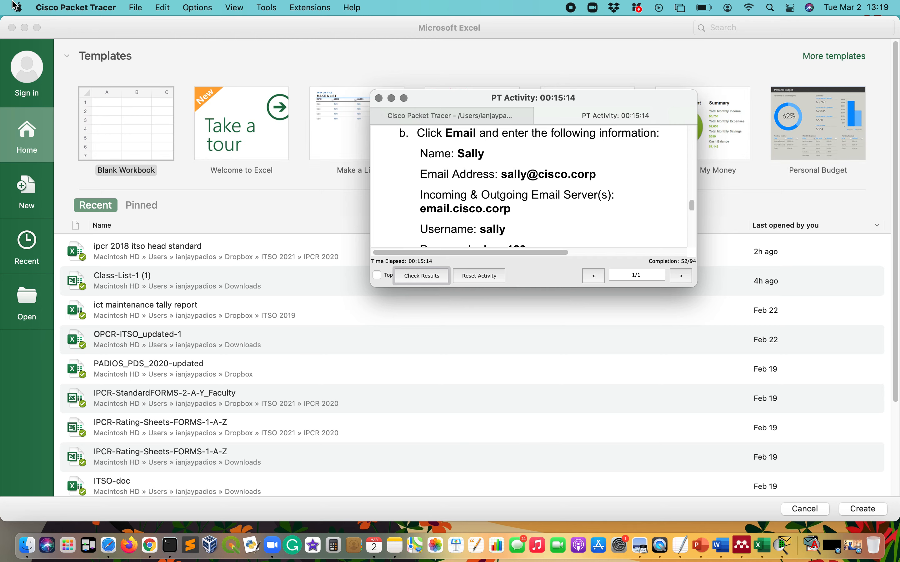
pyautogui.click(12, 27)
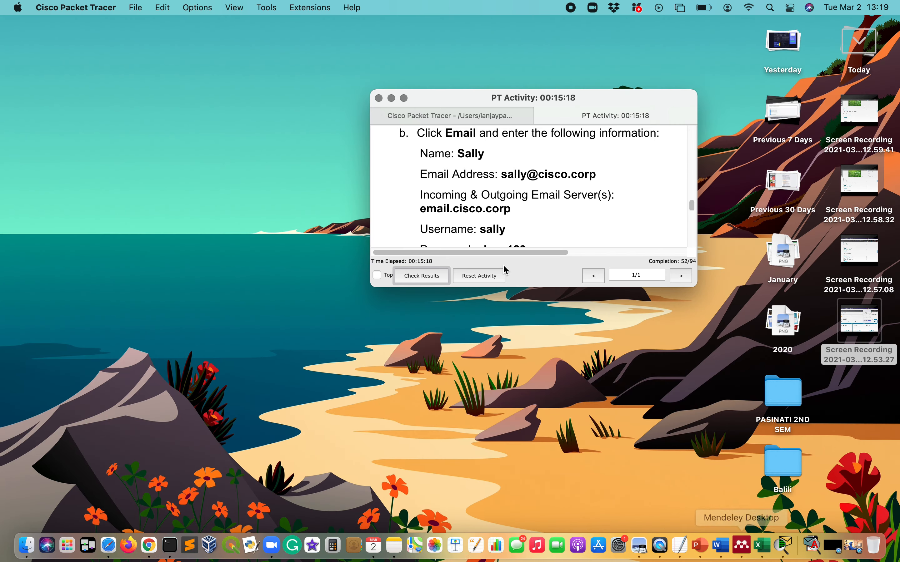
# - Split the PT Activity instructions off into their own separate window
pyautogui.hotkey('ctrl', 'Up')
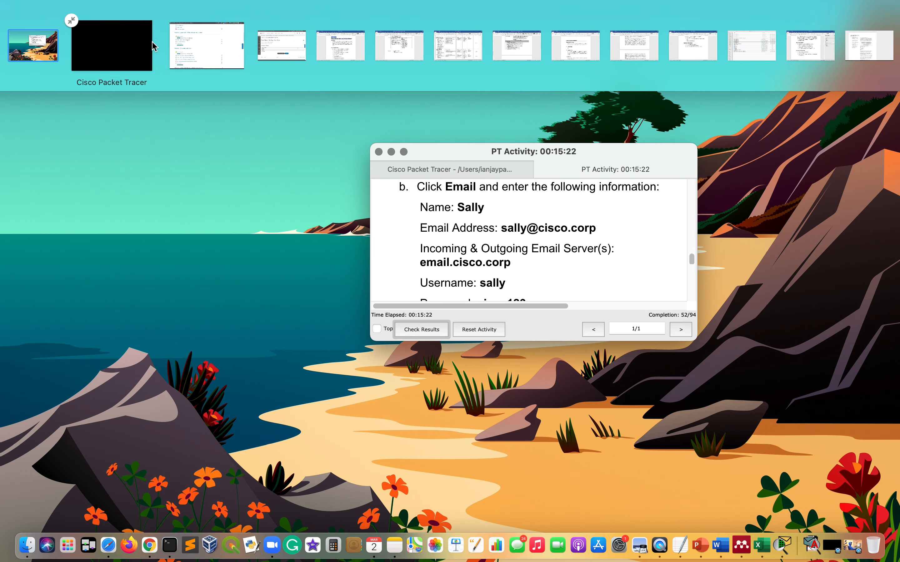
pyautogui.click(553, 217)
pyautogui.click(486, 122)
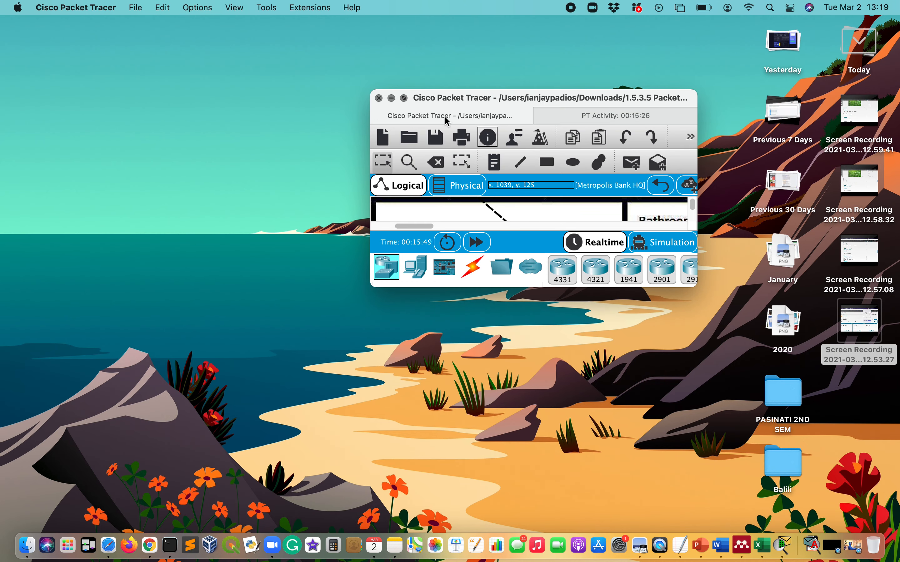
pyautogui.click(605, 122)
pyautogui.moveTo(630, 126); pyautogui.dragTo(800, 238)
# - Tile the network workspace on the left half and the instructions on the right
pyautogui.click(409, 98)
pyautogui.moveTo(405, 98)
pyautogui.click(413, 140)
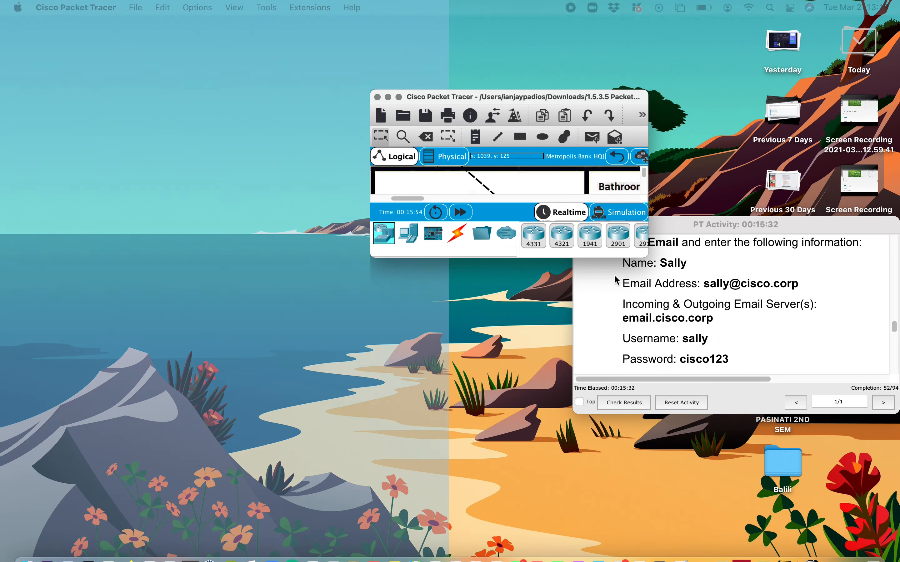
pyautogui.click(828, 317)
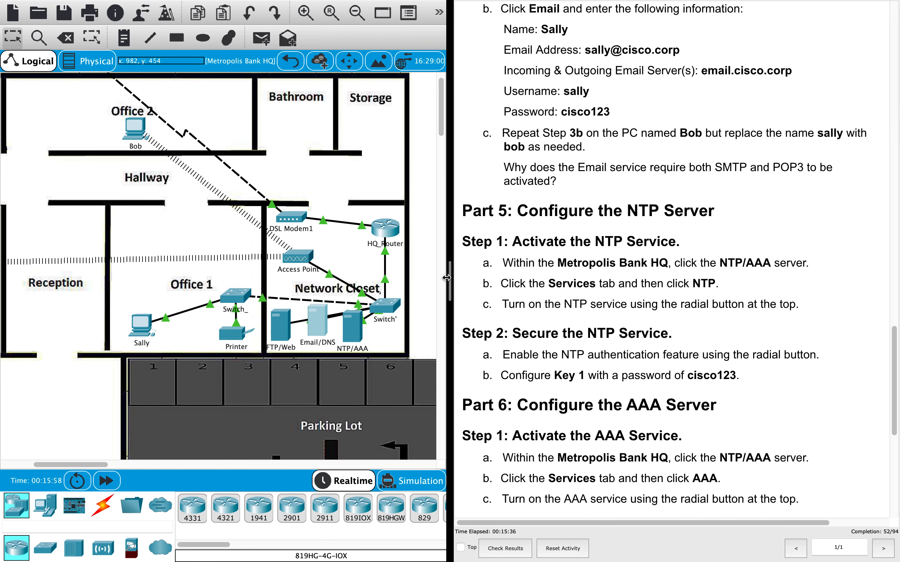
pyautogui.moveTo(450, 281); pyautogui.dragTo(669, 411)
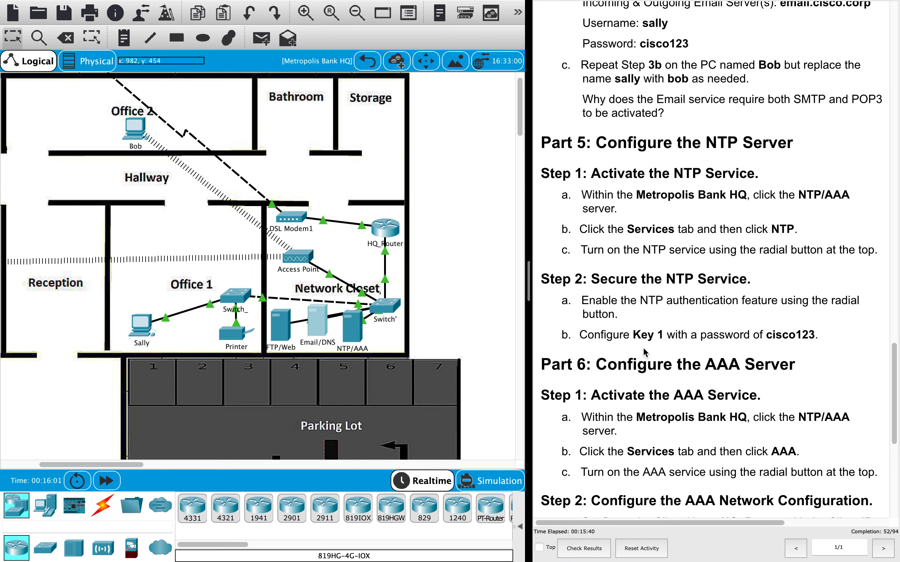
pyautogui.scroll(4, 644, 354)
pyautogui.scroll(3, 644, 354)
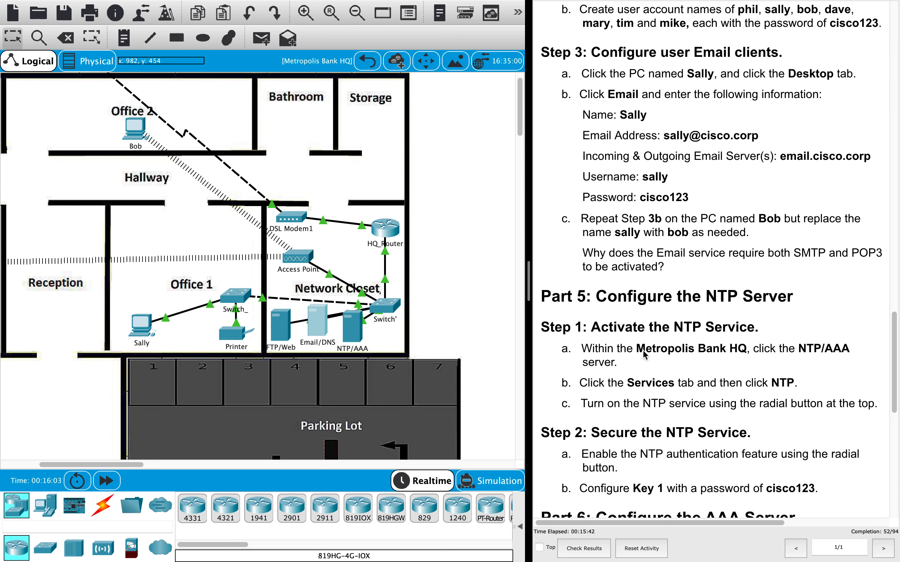
pyautogui.scroll(2, 644, 355)
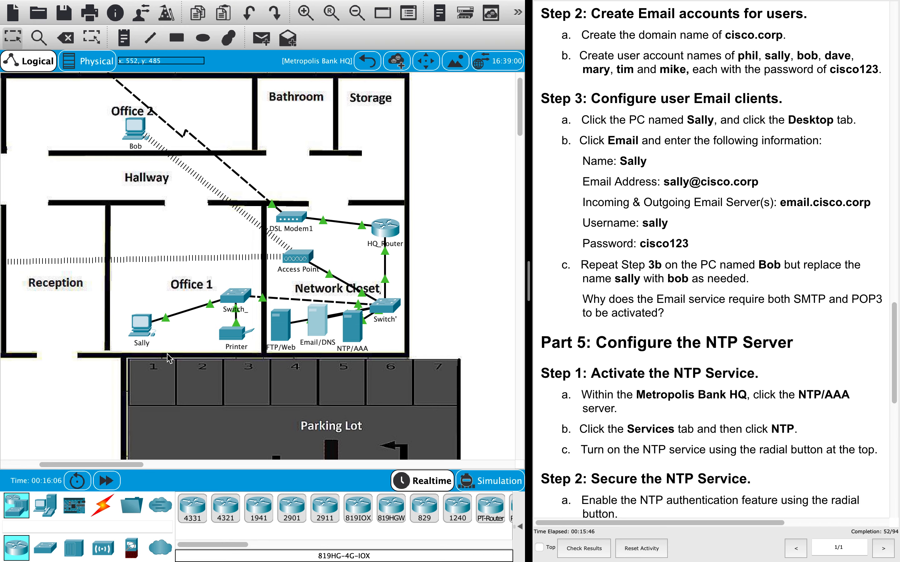
pyautogui.click(141, 326)
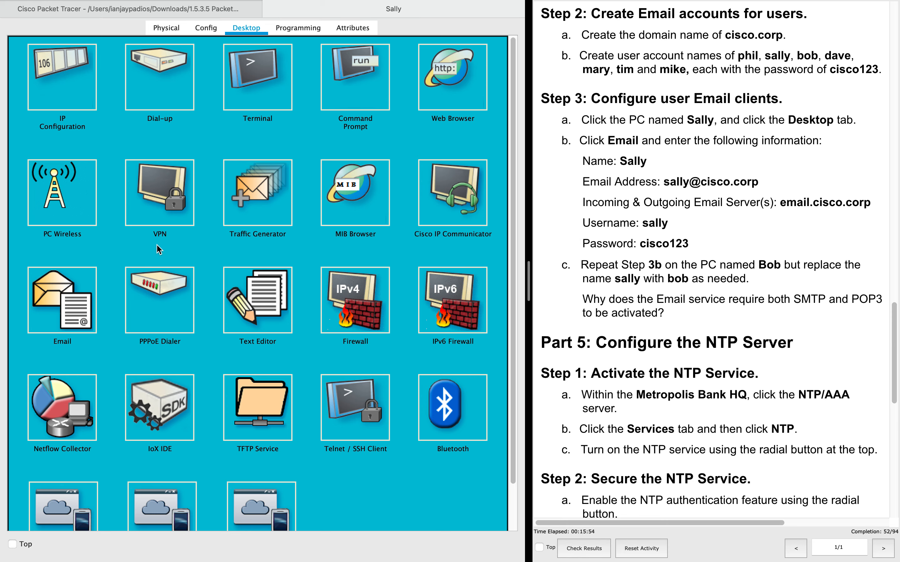
# - Look through Sally's Email, Config and Programming views, dismissing the locked-settings warning
pyautogui.click(59, 303)
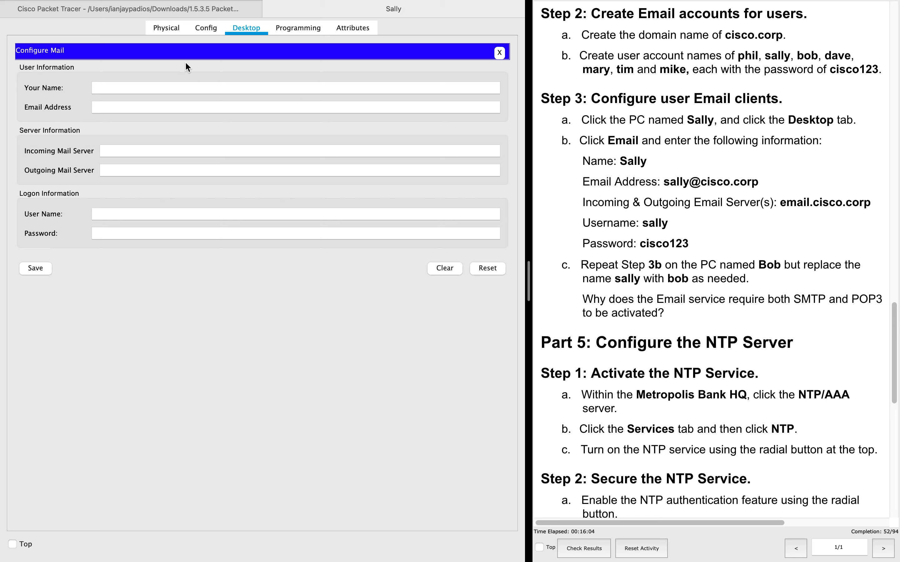
pyautogui.click(206, 28)
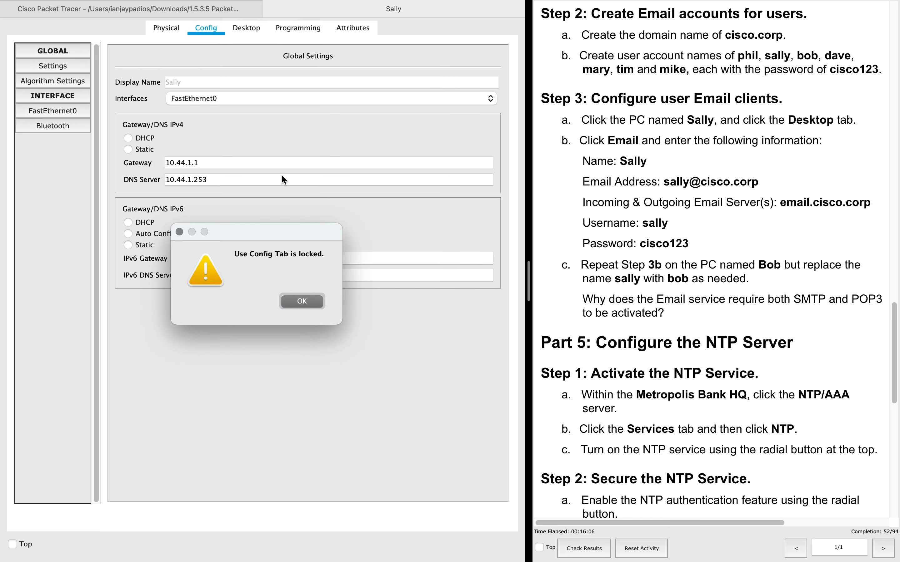
pyautogui.click(302, 303)
pyautogui.click(245, 28)
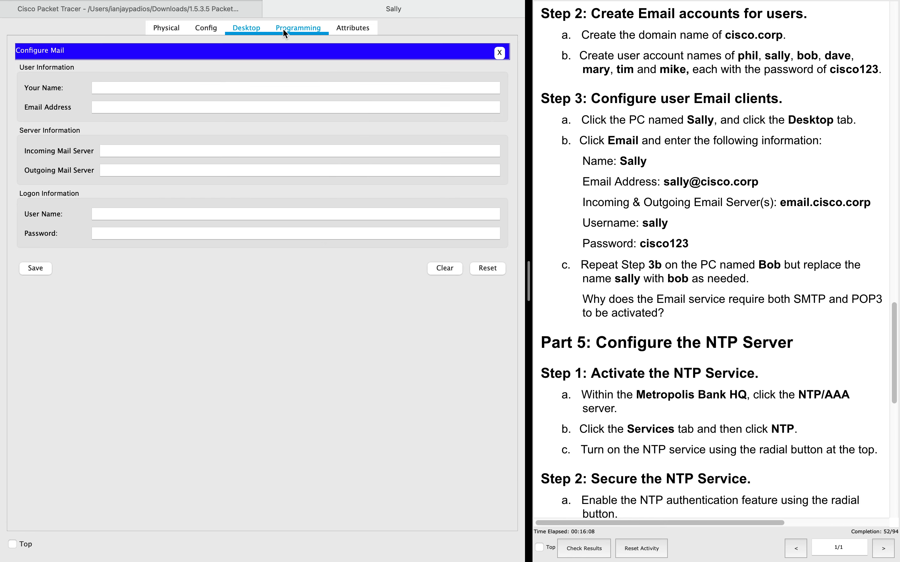
pyautogui.click(286, 30)
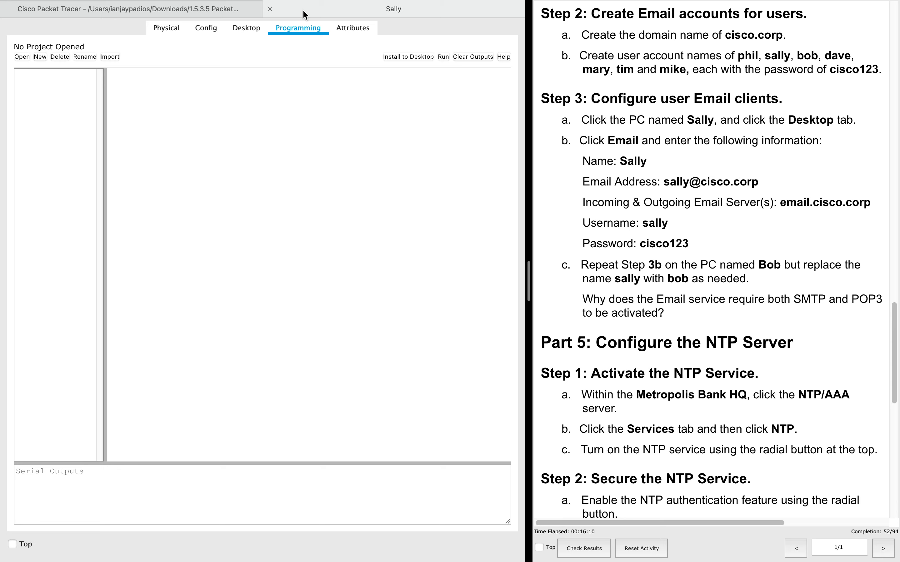
# - Close Sally's window, reopen the Sally PC, and show its Desktop applications
pyautogui.click(269, 9)
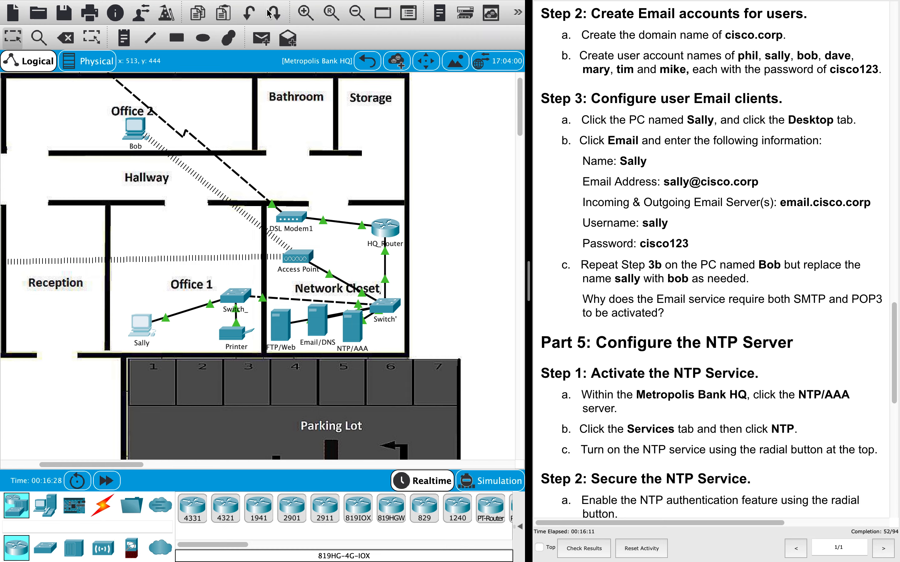
pyautogui.click(136, 331)
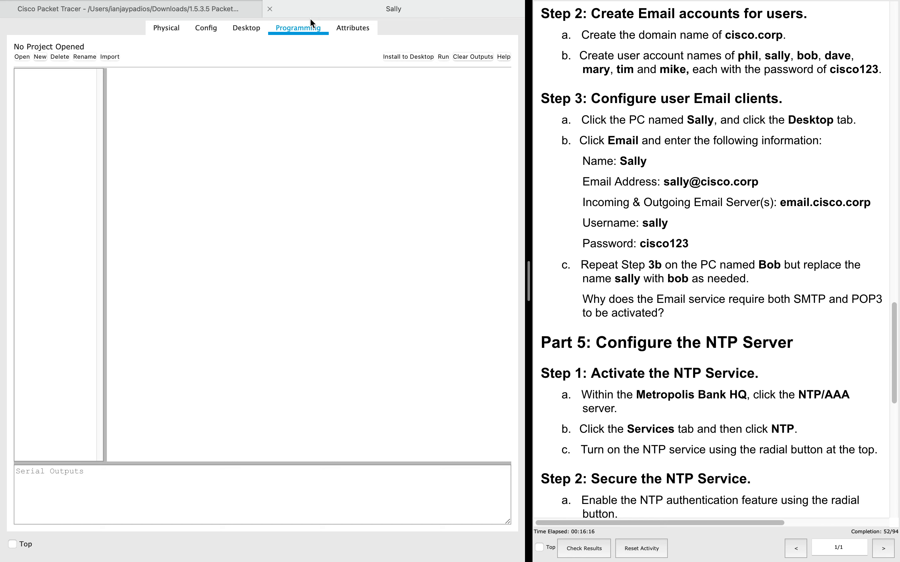
pyautogui.click(242, 31)
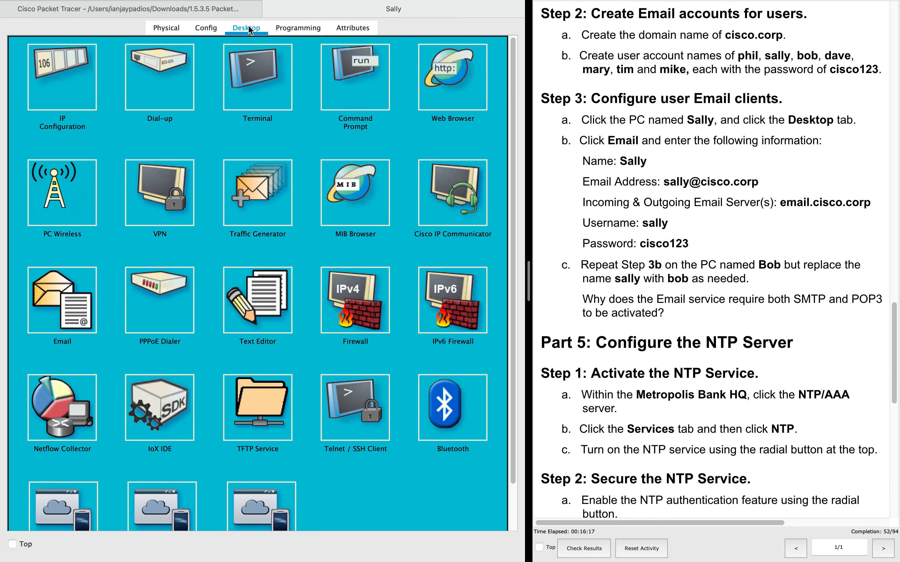
pyautogui.click(55, 307)
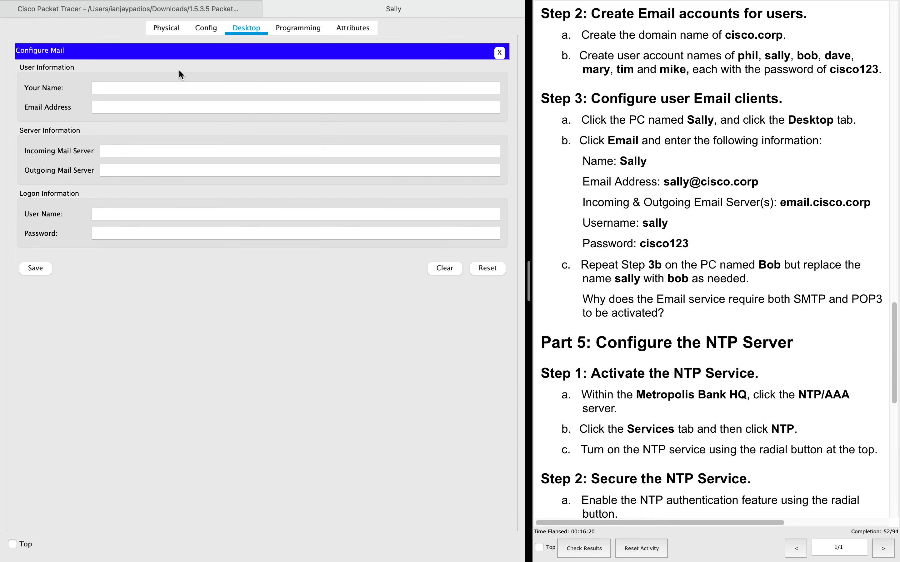
pyautogui.click(111, 88)
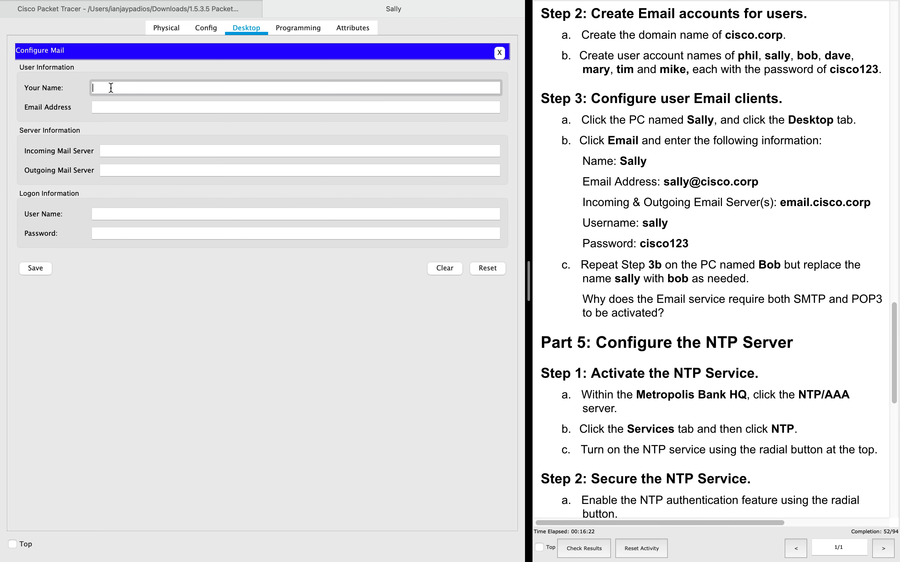
pyautogui.write('Sally')
pyautogui.press('Tab')
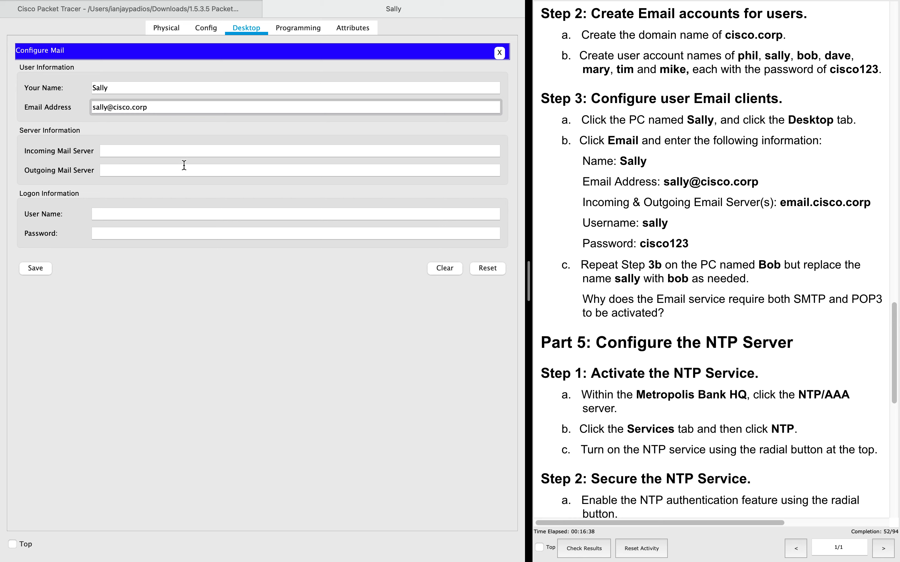
# - Set email.cisco.corp as incoming and outgoing servers, user sally, enter the password, and save
pyautogui.click(165, 149)
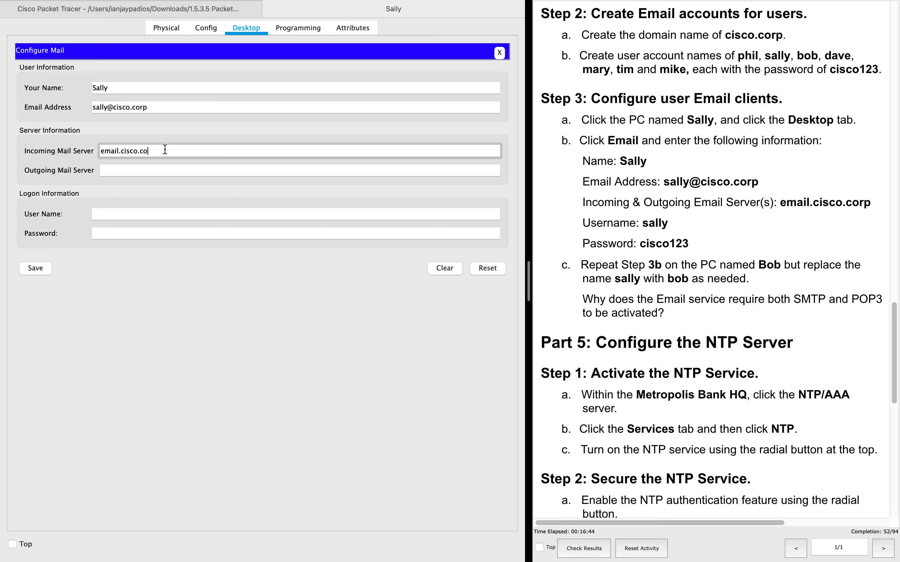
pyautogui.press('Tab')
pyautogui.write('email.c')
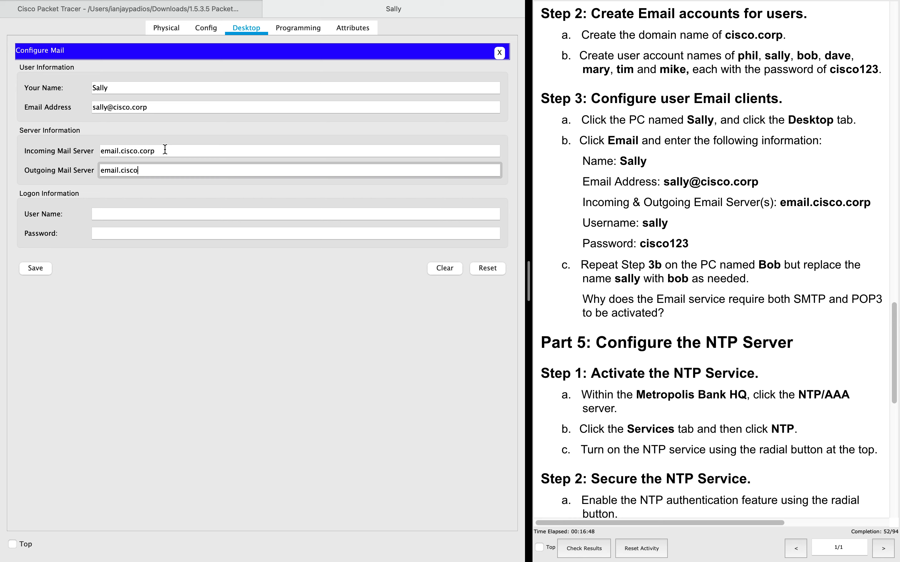
pyautogui.press('Tab')
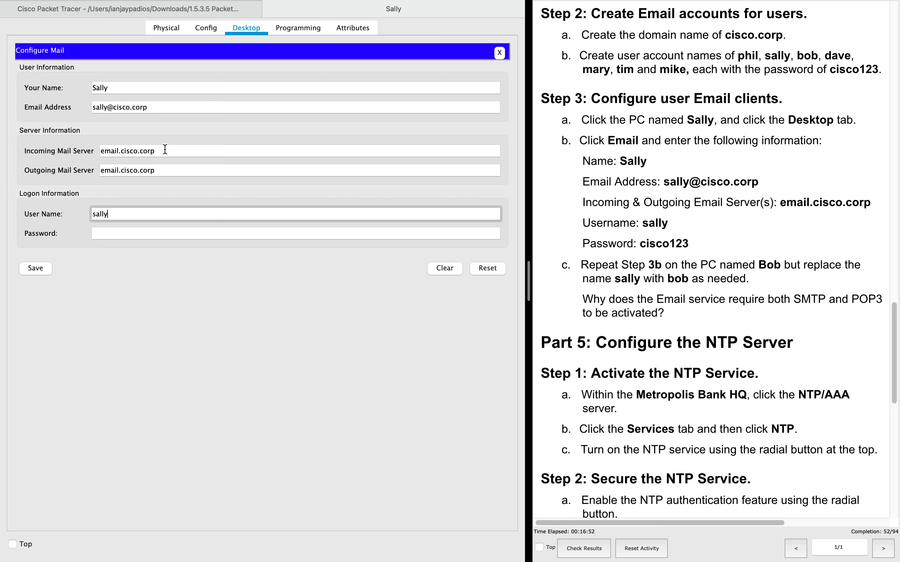
pyautogui.press('Tab')
pyautogui.write('cisco')
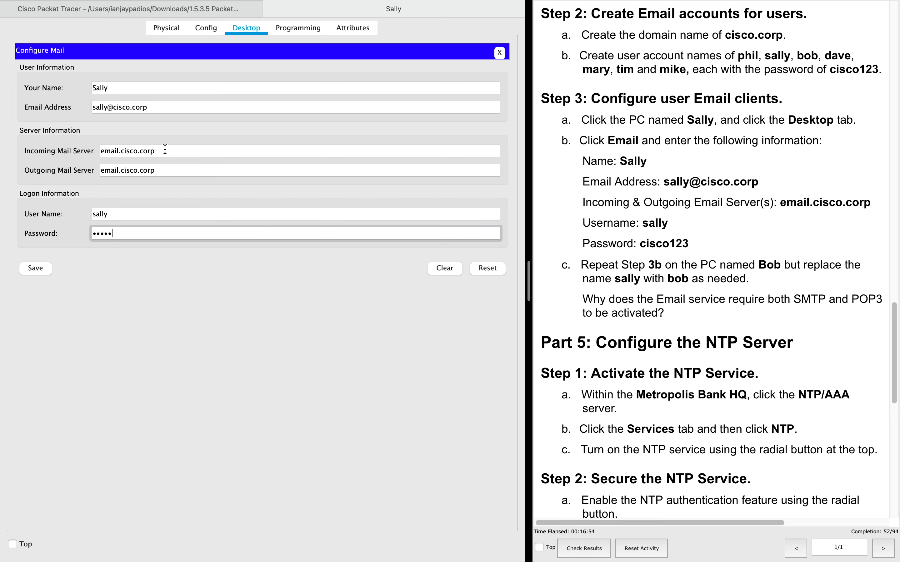
pyautogui.write('123')
pyautogui.click(37, 270)
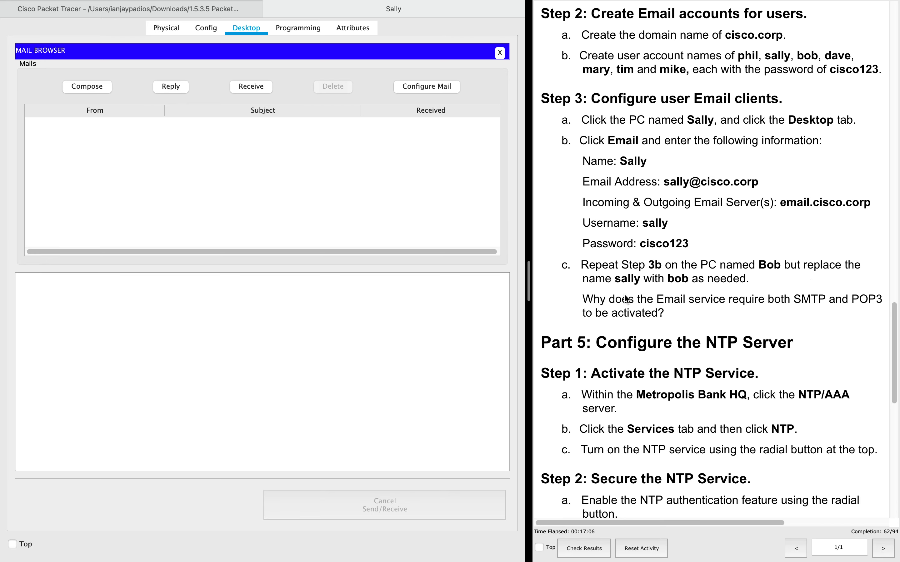
pyautogui.scroll(-5, 624, 297)
pyautogui.scroll(-1, 624, 295)
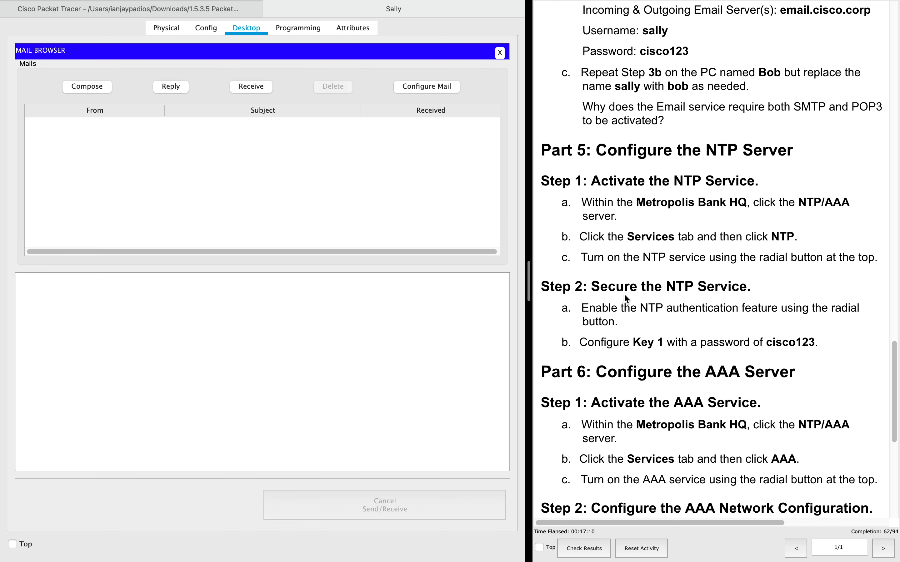
pyautogui.scroll(4, 624, 297)
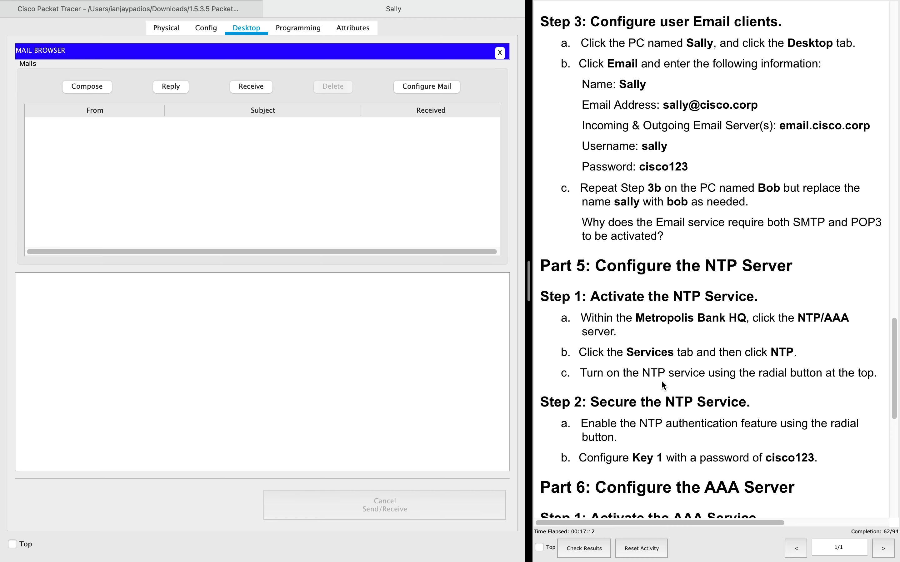
pyautogui.scroll(-5, 727, 298)
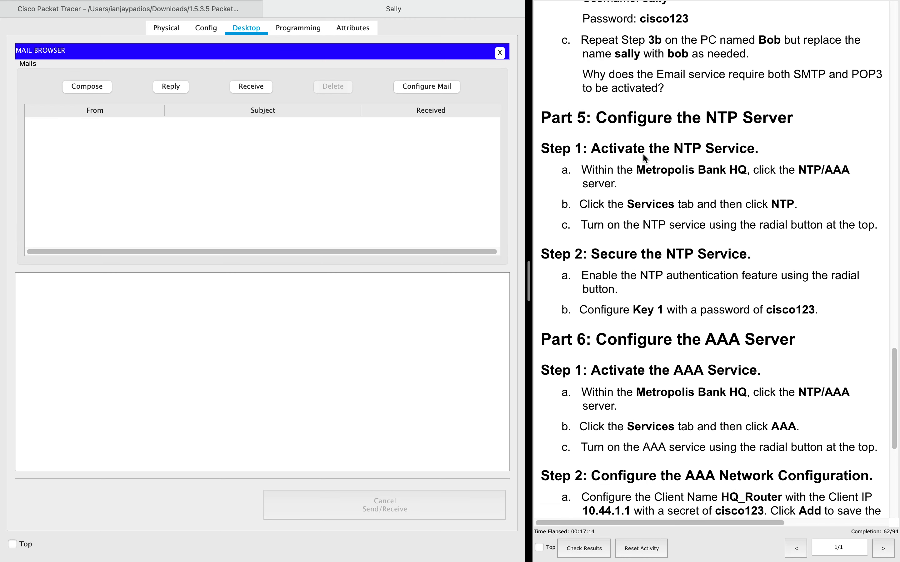
pyautogui.scroll(-3, 645, 152)
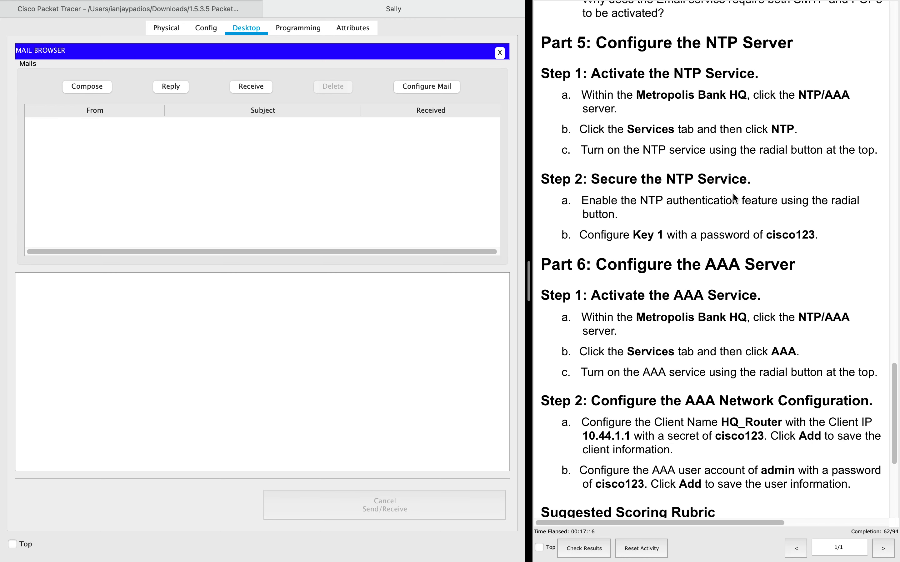
pyautogui.scroll(-9, 681, 305)
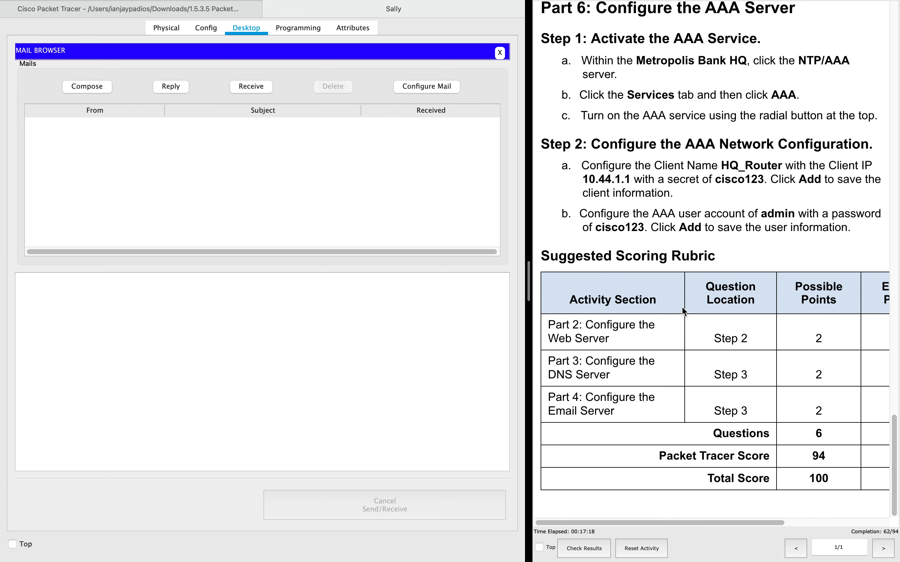
pyautogui.scroll(-1, 679, 184)
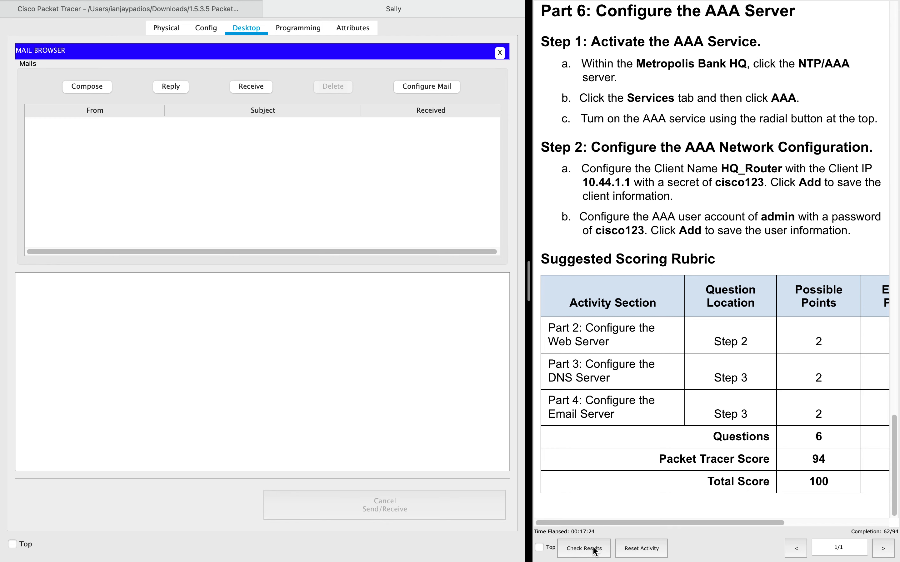
pyautogui.hscroll(5, 829, 338)
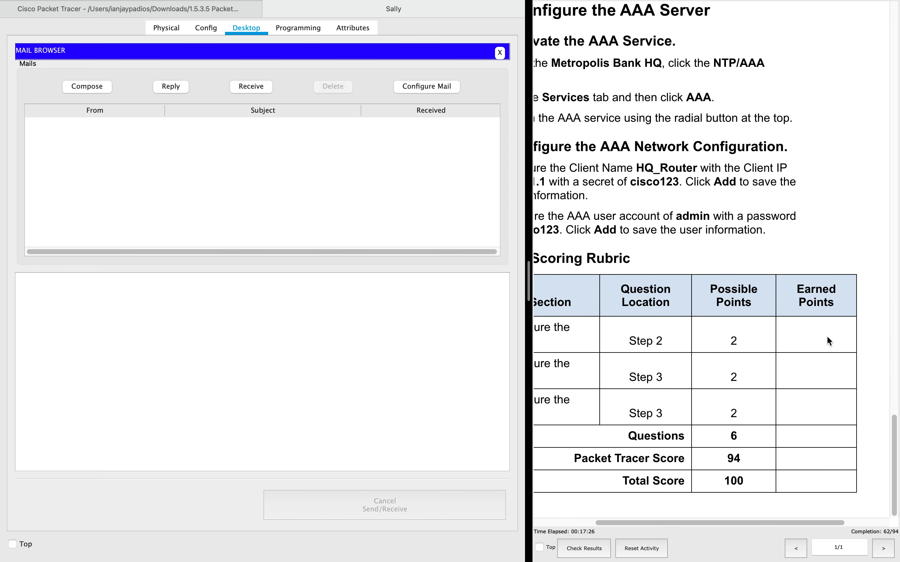
pyautogui.hscroll(-1, 827, 336)
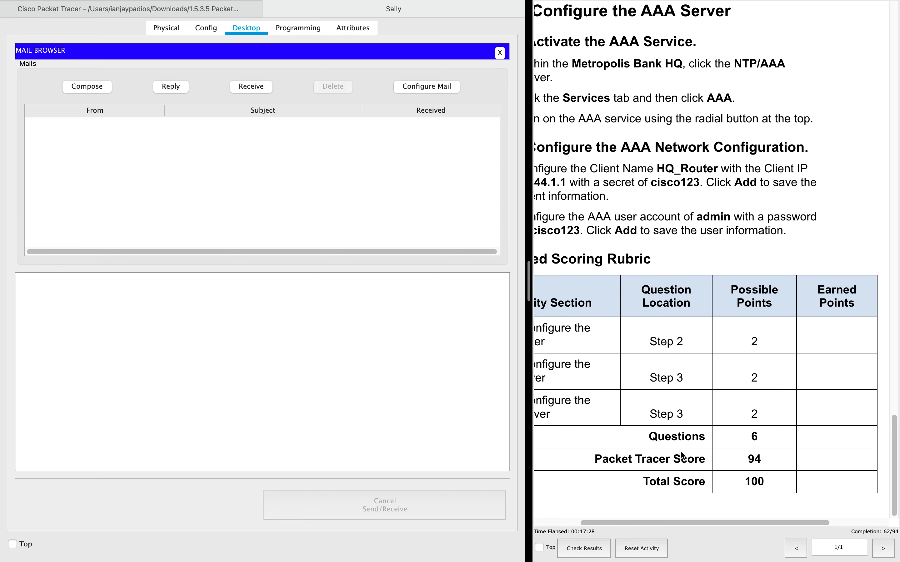
pyautogui.hscroll(-4, 682, 456)
pyautogui.hscroll(5, 672, 449)
pyautogui.moveTo(732, 462); pyautogui.dragTo(759, 443)
pyautogui.hscroll(-3, 653, 197)
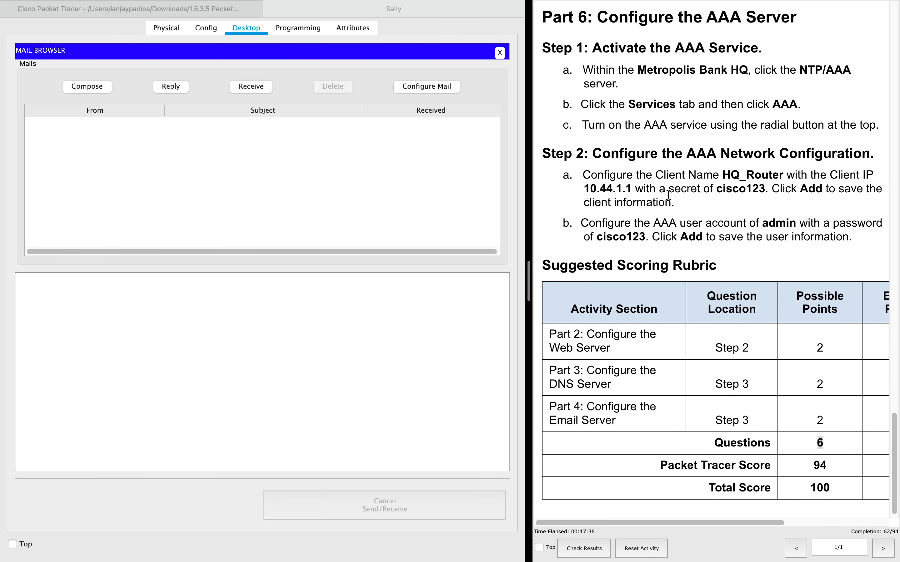
pyautogui.scroll(6, 665, 203)
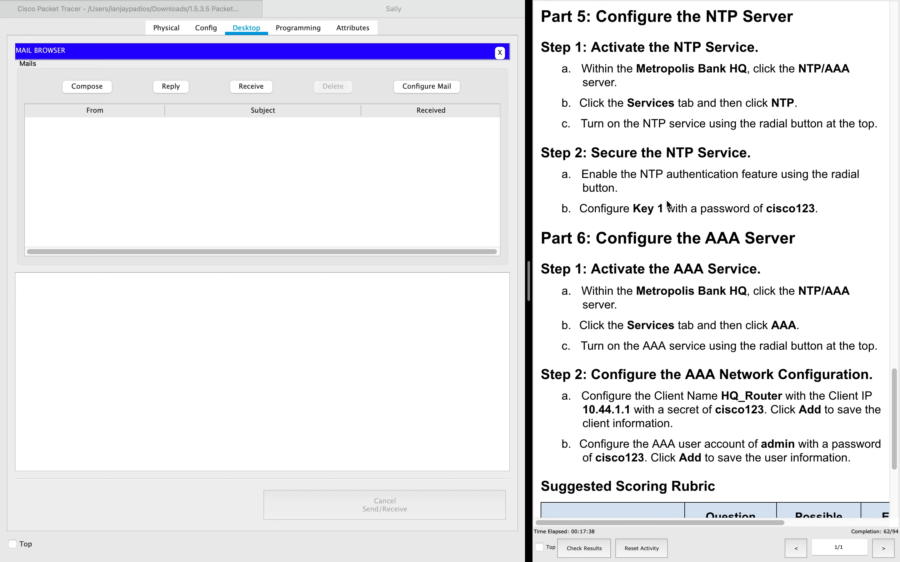
pyautogui.scroll(4, 667, 204)
pyautogui.scroll(-6, 666, 203)
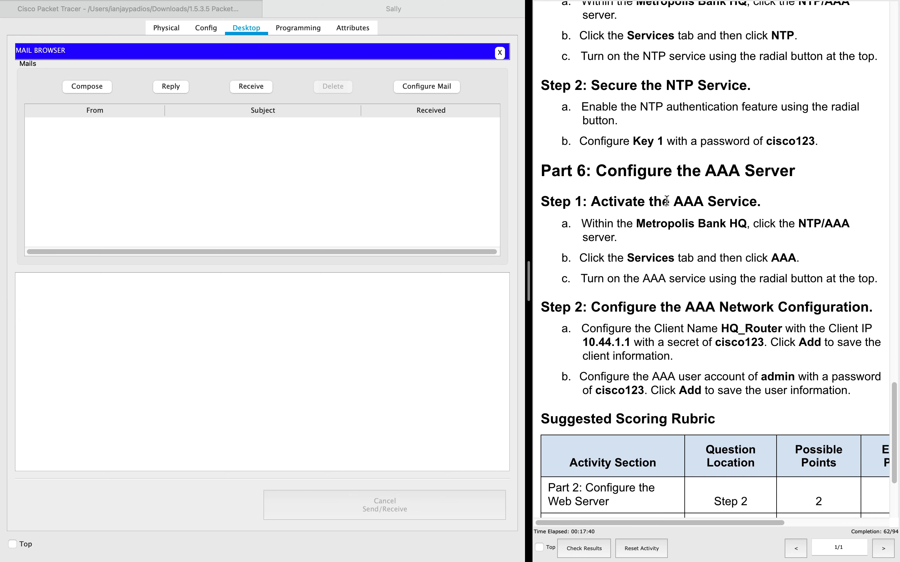